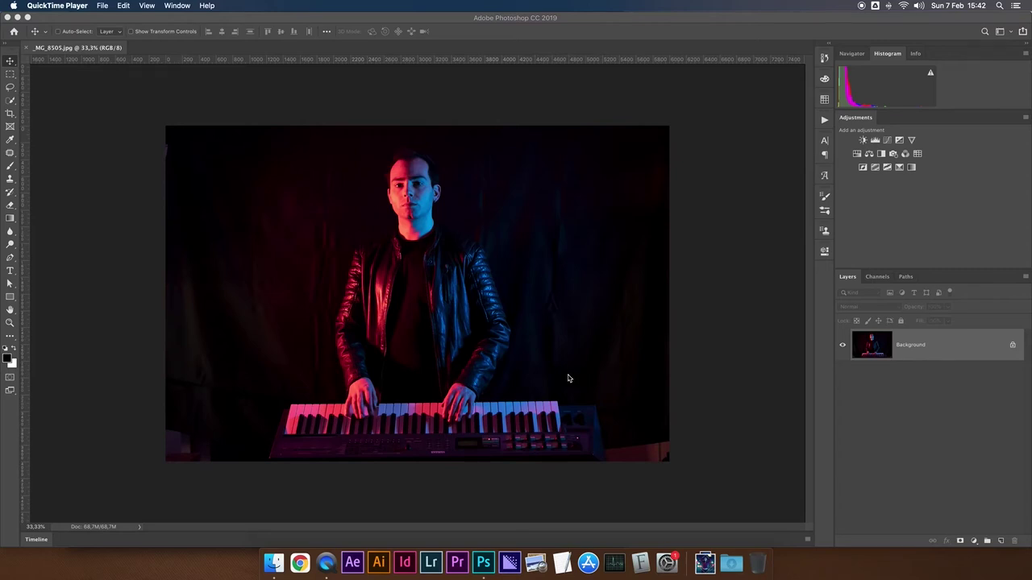
- Bring Photoshop to the front with _MG_8505.jpg open on its single Background layer
click(466, 335)
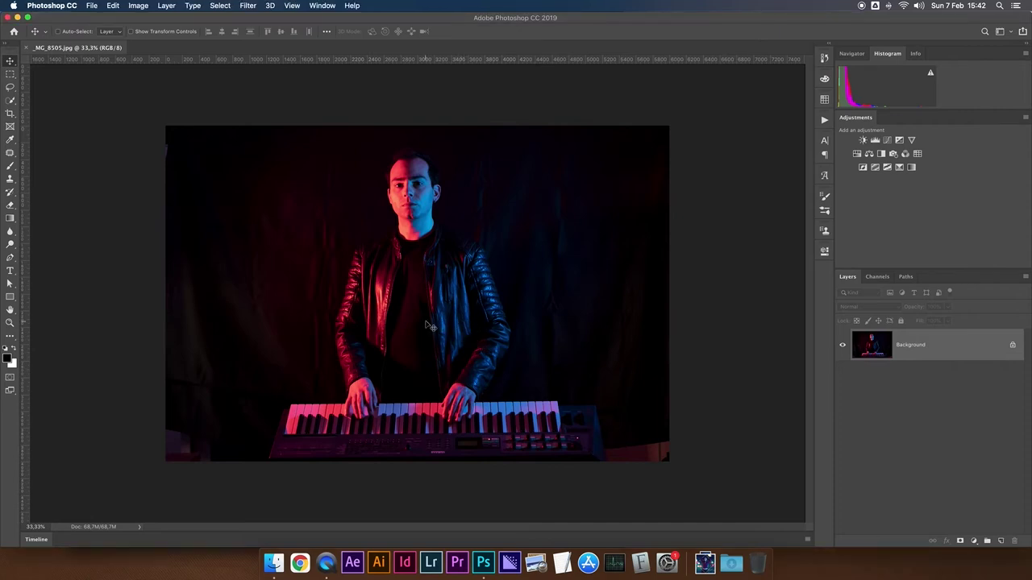
- Zoom in twice on the keyboardist photo and pan across it
key(super+equal)
scroll(432, 326, down, 3)
key(super+equal)
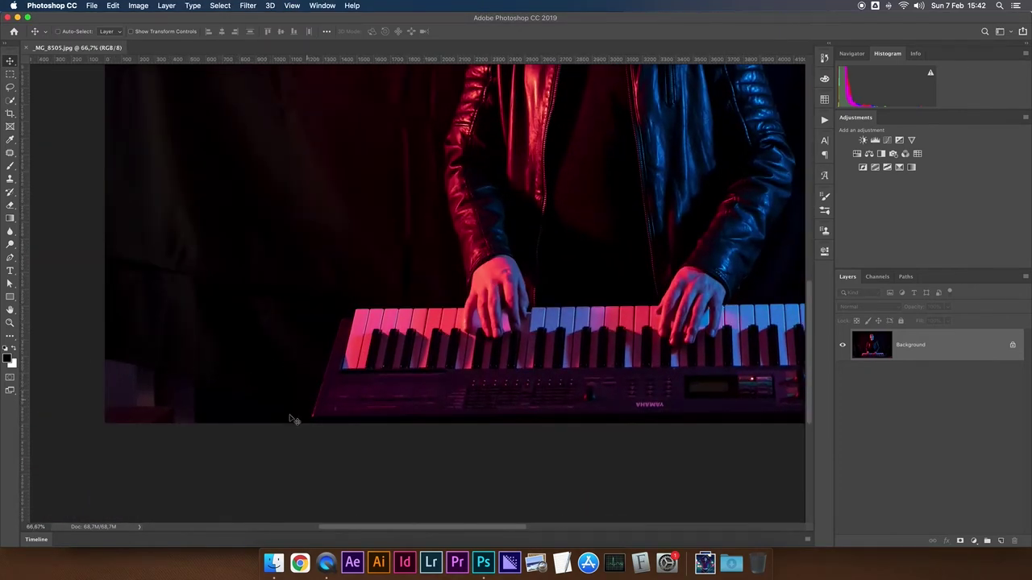
scroll(363, 403, right, 5)
scroll(564, 427, right, 3)
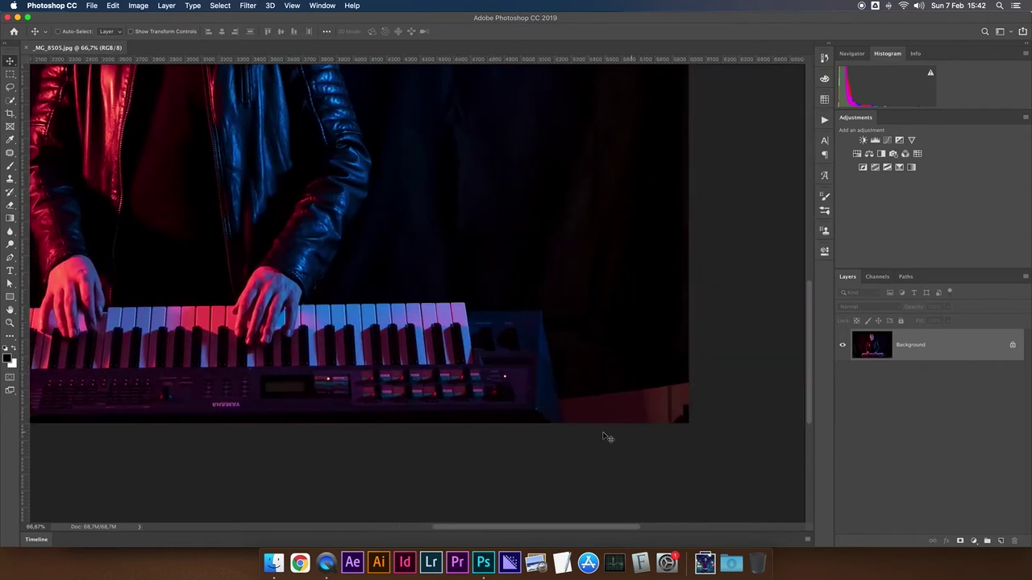
- Switch to the Pen tool and pan to the keyboard's lower-left corner at 200%
key(p)
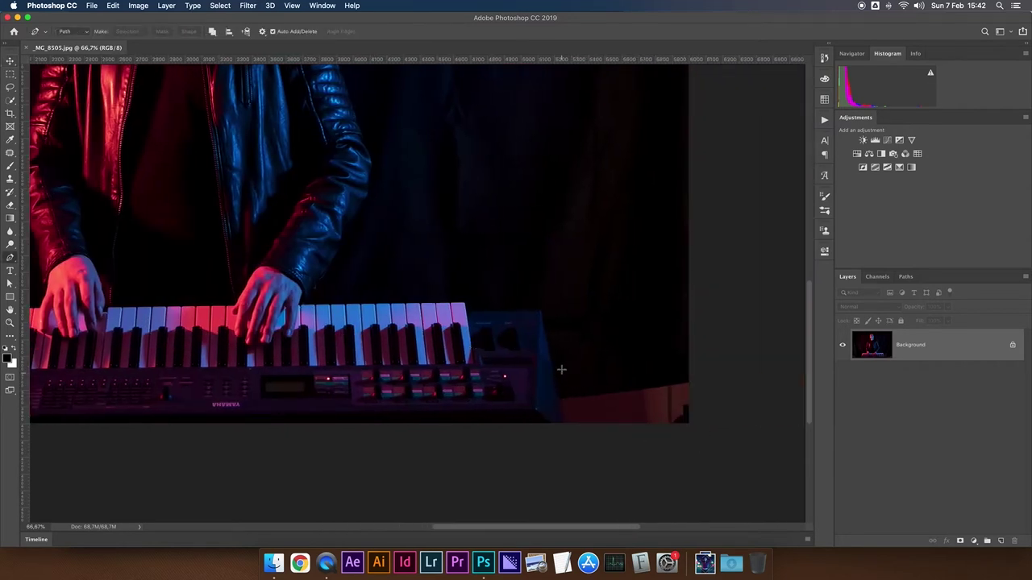
scroll(564, 346, left, 1)
scroll(161, 322, left, 3)
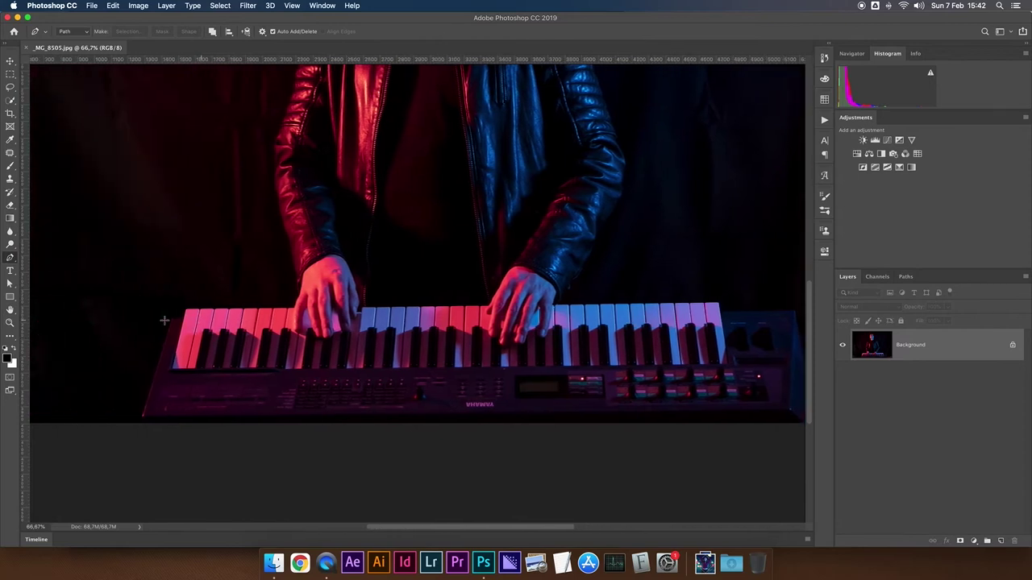
scroll(131, 462, left, 3)
scroll(271, 423, left, 1)
scroll(445, 301, up, 5)
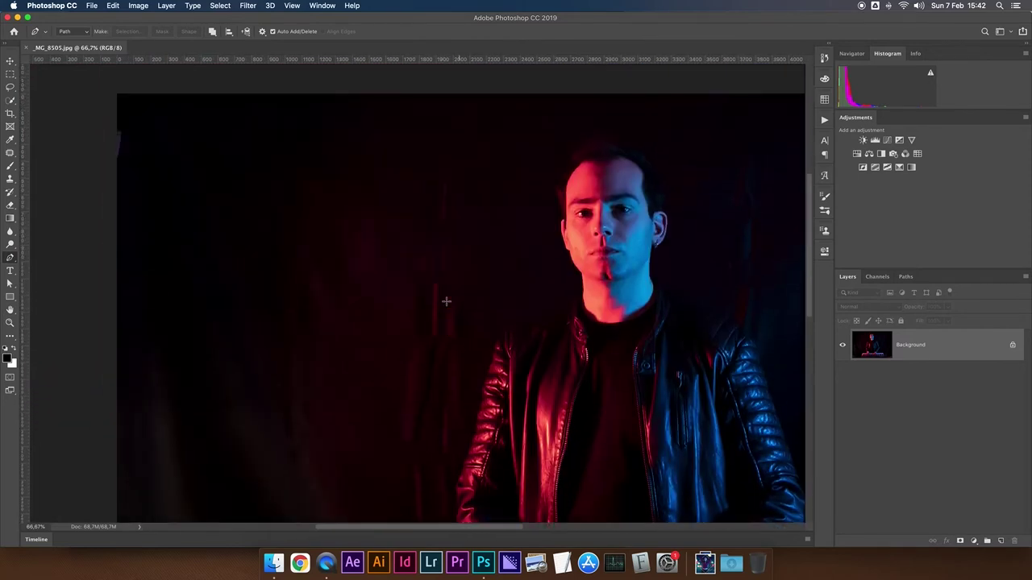
scroll(451, 274, right, 1)
scroll(475, 221, right, 3)
scroll(510, 315, down, 7)
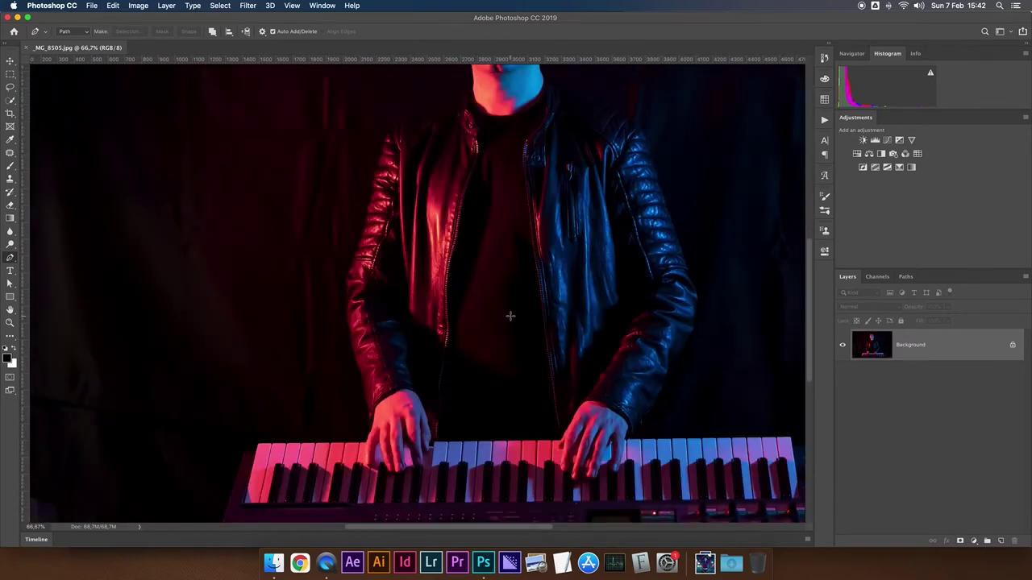
scroll(333, 351, up, 6)
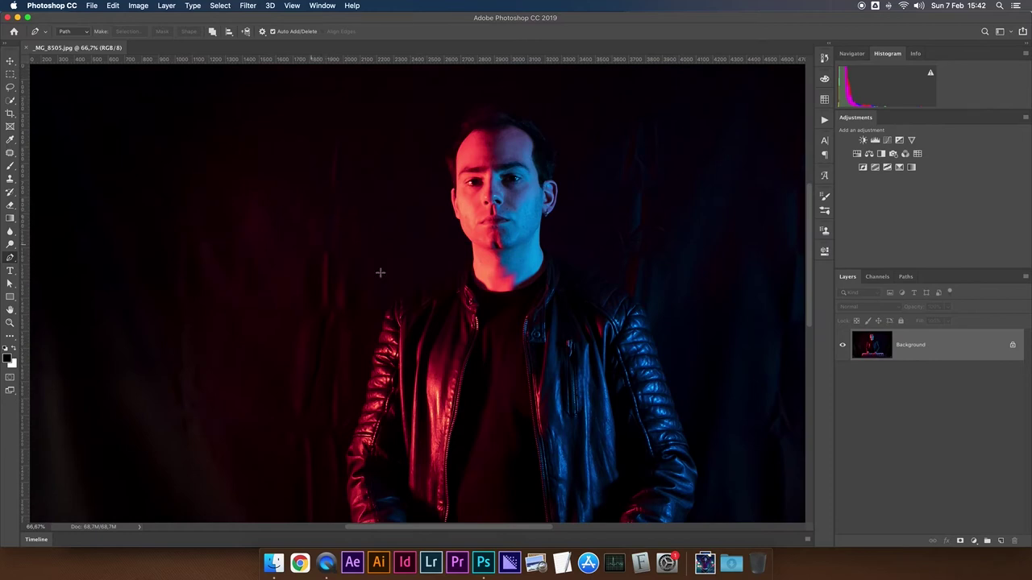
scroll(373, 433, down, 6)
scroll(373, 431, down, 2)
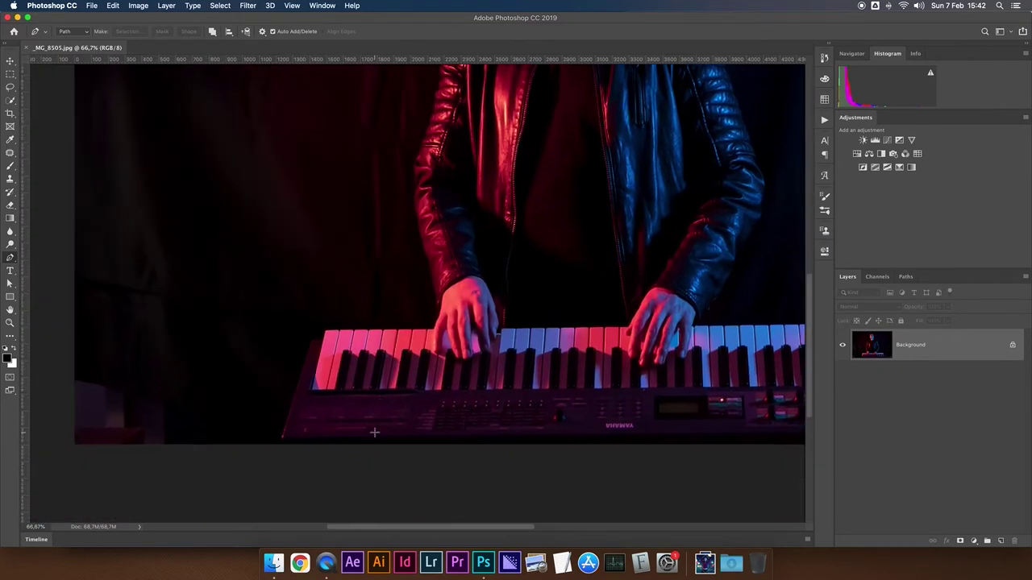
scroll(375, 431, down, 2)
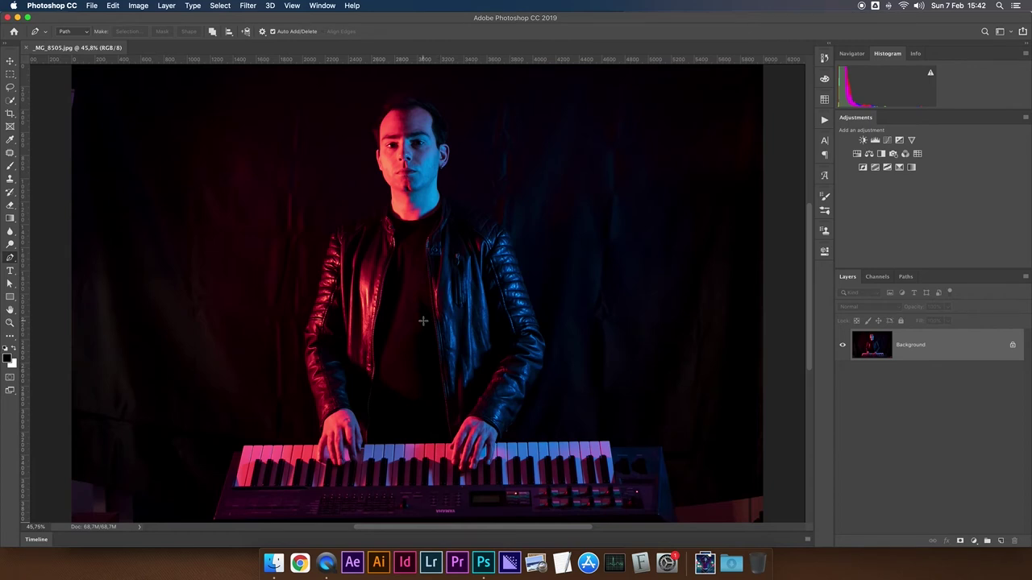
scroll(374, 347, up, 2)
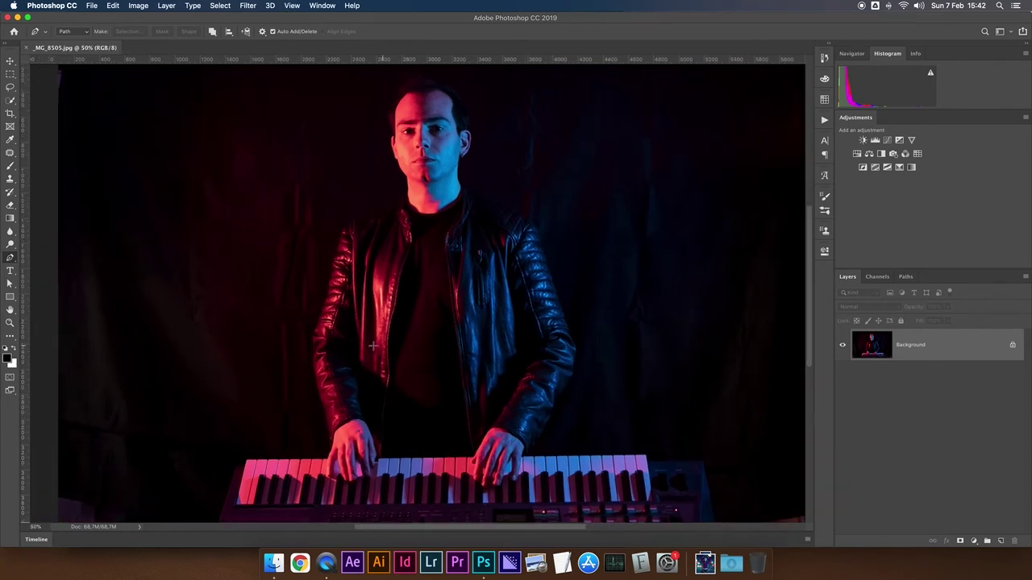
scroll(373, 347, down, 5)
scroll(373, 347, down, 2)
scroll(373, 347, up, 2)
scroll(353, 362, up, 2)
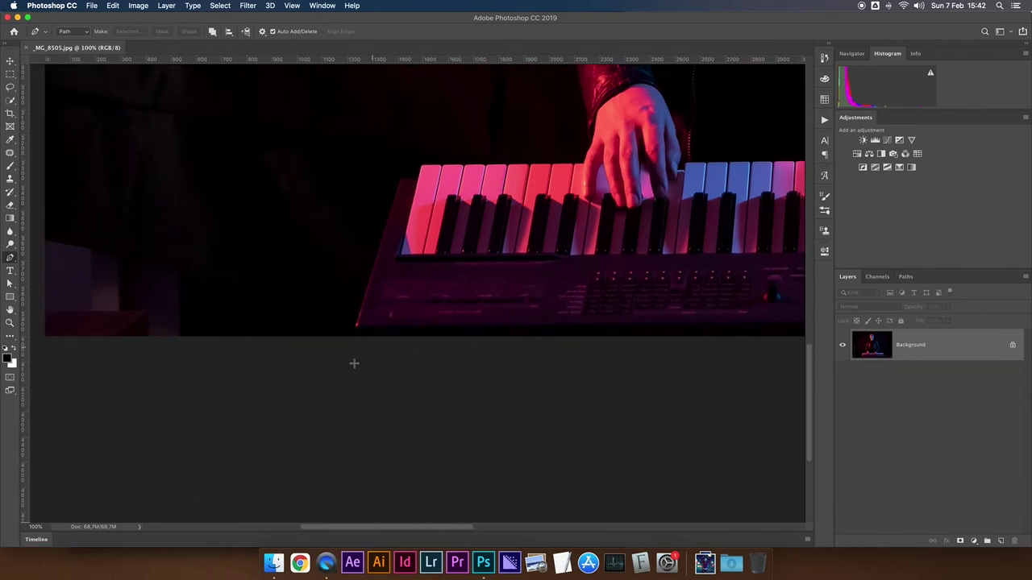
scroll(363, 350, up, 1)
scroll(308, 382, up, 2)
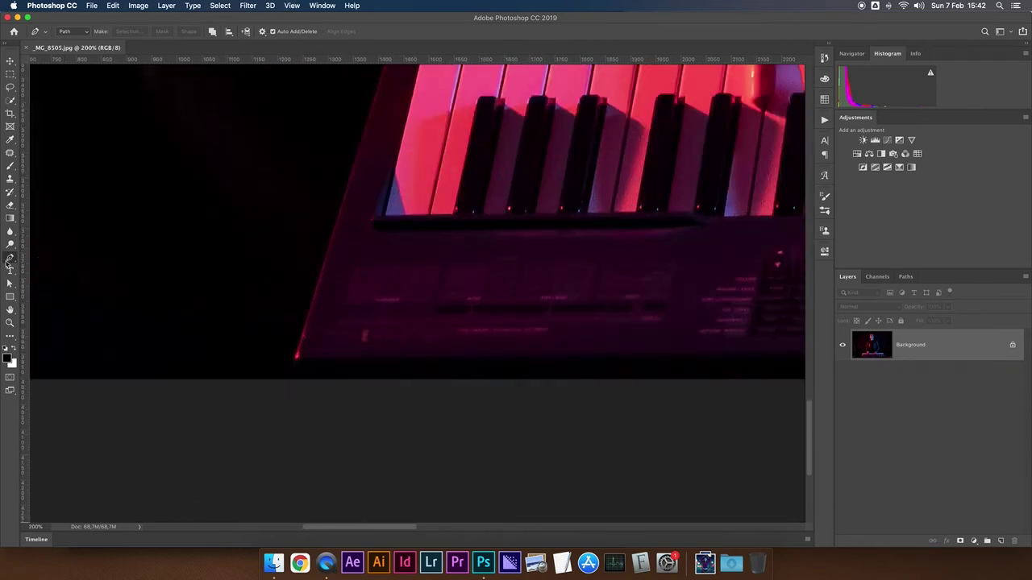
- Start the path at the keyboard's lower-left corner and run it along the keys to the hand
drag(296, 385, 313, 304)
scroll(306, 329, up, 5)
click(314, 337)
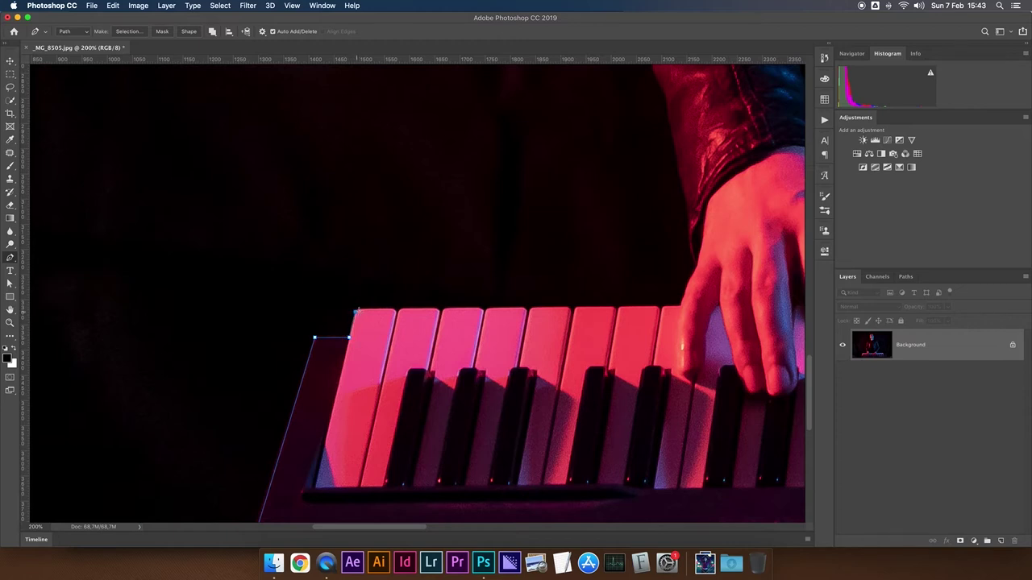
drag(365, 308, 374, 309)
click(681, 306)
mouse_move(693, 270)
mouse_down()
mouse_move(701, 266)
mouse_move(617, 340)
mouse_move(608, 307)
mouse_up()
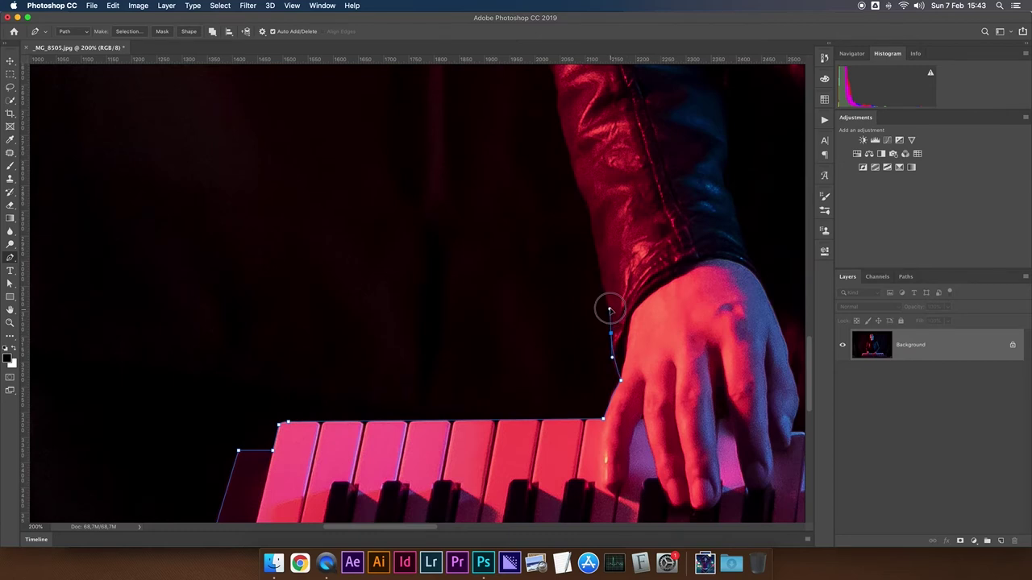
- Extend the path with curved anchors up the sleeve edge and jacket arm
drag(582, 198, 590, 204)
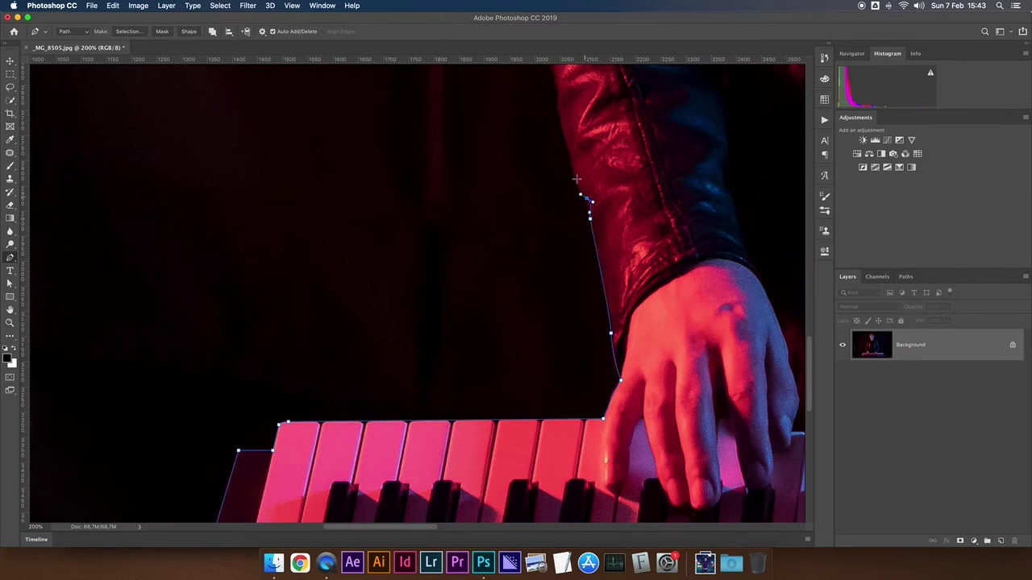
scroll(603, 375, up, 4)
scroll(606, 391, up, 5)
click(608, 395)
drag(607, 377, 599, 322)
click(599, 293)
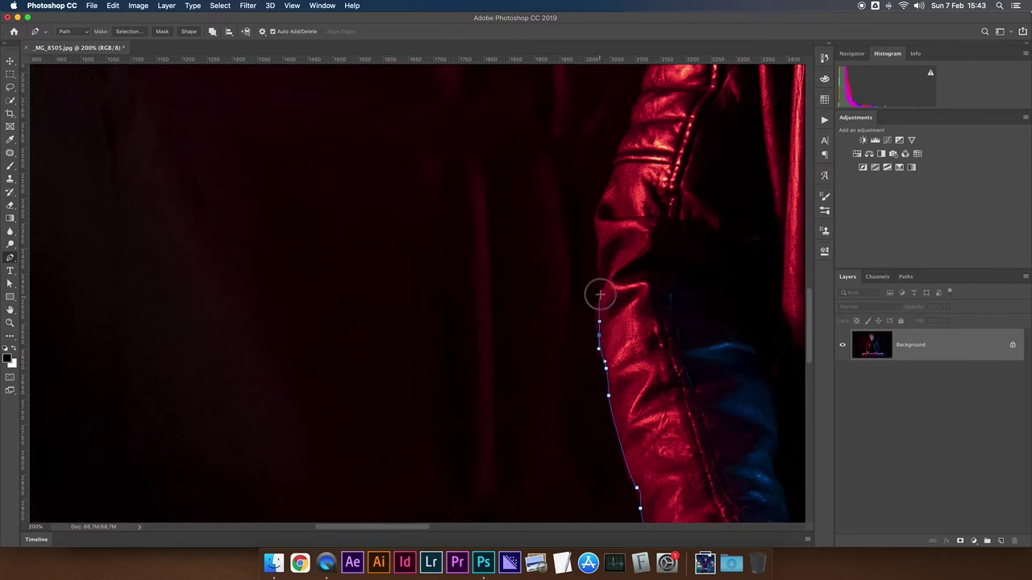
click(598, 250)
mouse_move(594, 217)
mouse_down()
mouse_move(599, 203)
mouse_move(570, 377)
mouse_move(611, 298)
mouse_move(567, 344)
mouse_move(581, 265)
mouse_move(552, 384)
mouse_move(551, 354)
mouse_up()
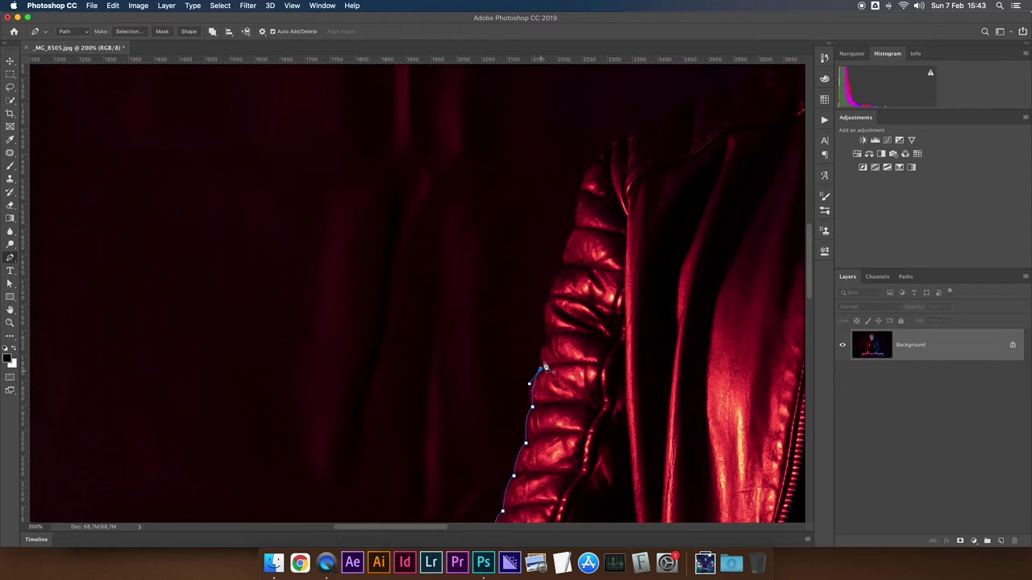
- Continue the path up the puffy jacket sleeve and across the shoulder toward the neck
drag(548, 339, 557, 290)
drag(552, 267, 567, 262)
drag(566, 264, 577, 262)
drag(578, 227, 592, 227)
drag(518, 265, 440, 412)
drag(504, 337, 535, 306)
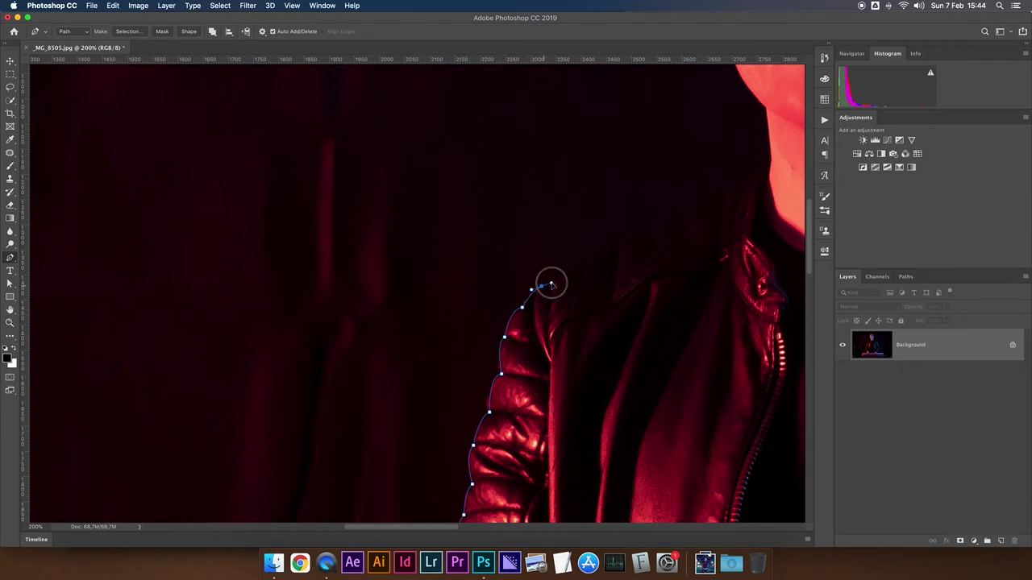
drag(589, 271, 437, 424)
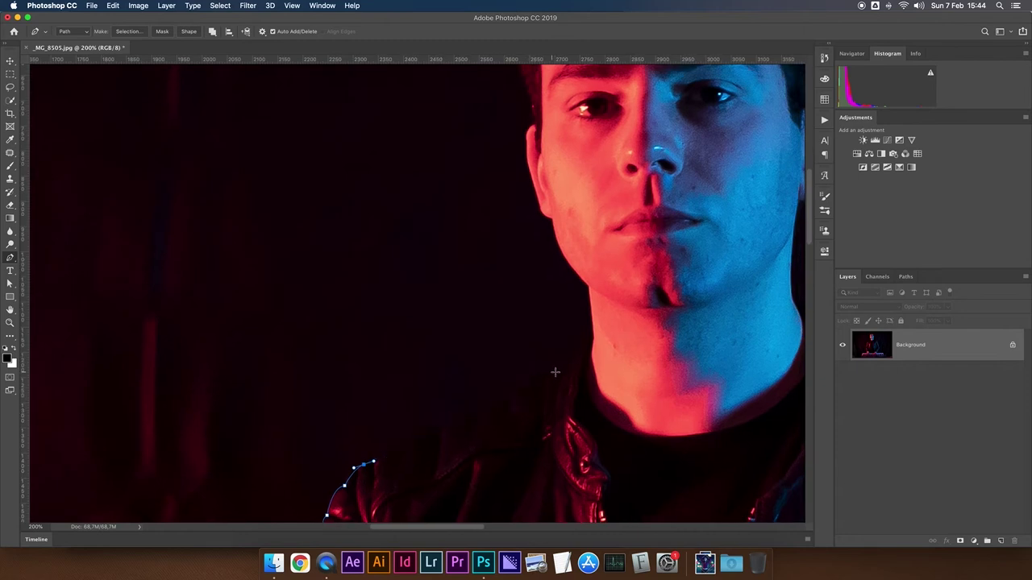
drag(561, 371, 569, 368)
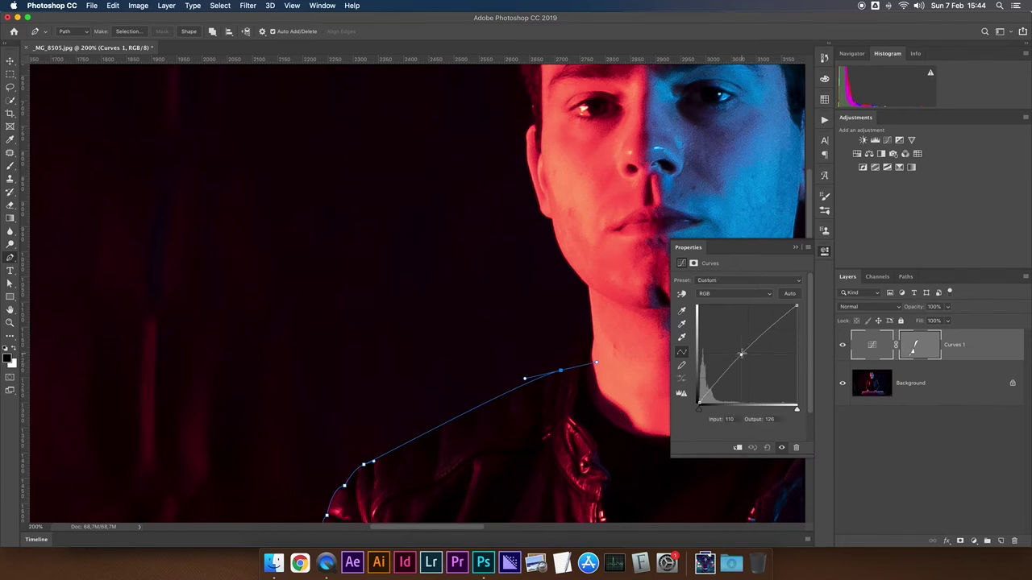
- Try a raised curve, then undo both the curve and the Curves layer
drag(733, 369, 726, 323)
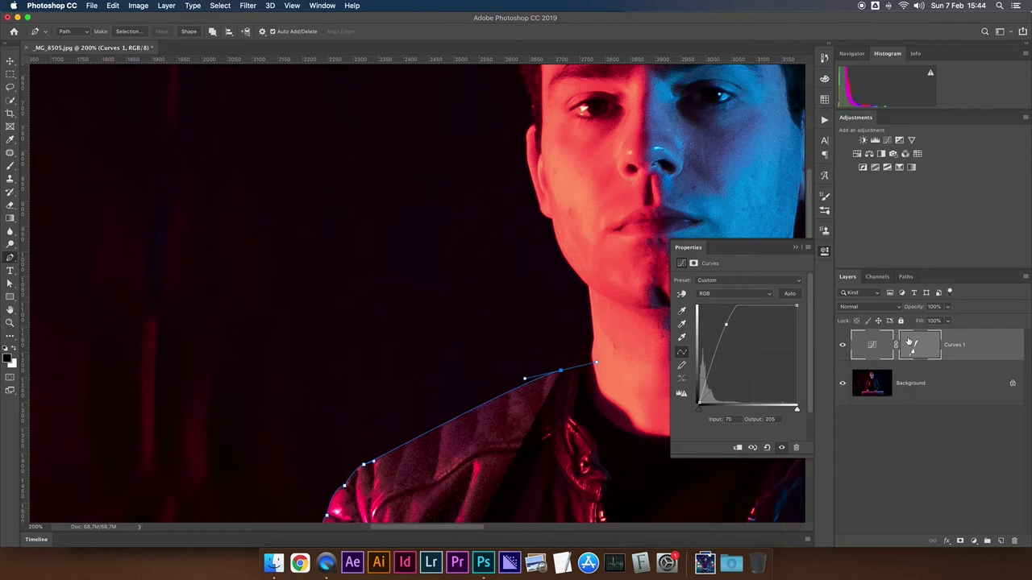
key(ctrl+z)
key(ctrl+z)
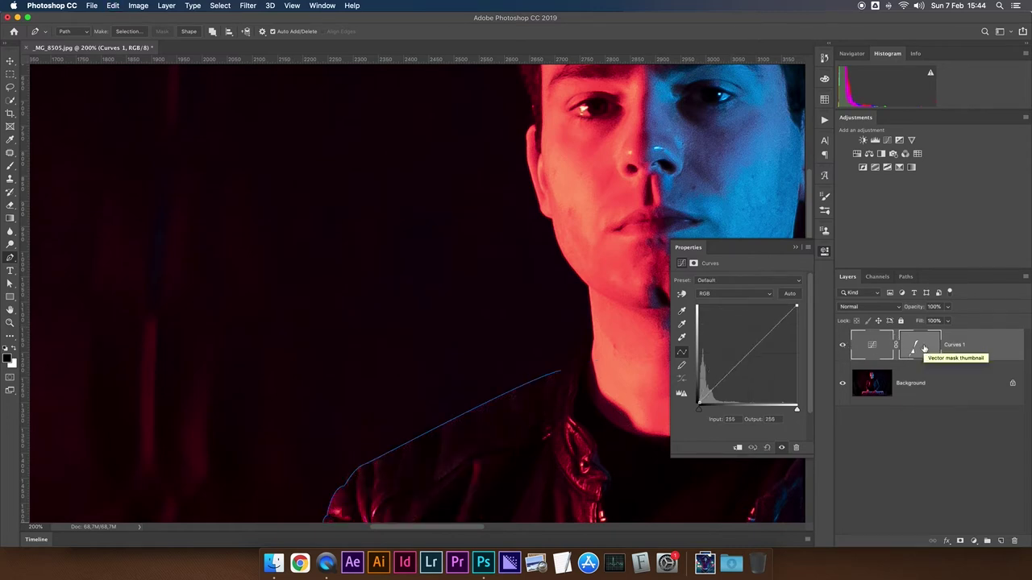
key(ctrl+z)
key(ctrl+z)
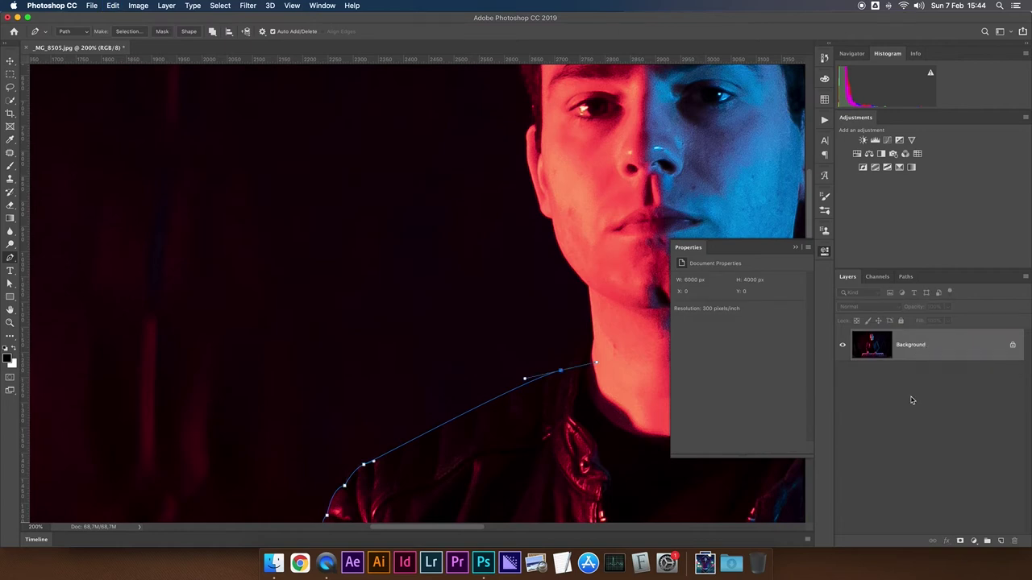
- Rebuild Curves 1 at output 184, input 101, then redisplay Work Path on the canvas
click(905, 277)
click(890, 344)
click(847, 277)
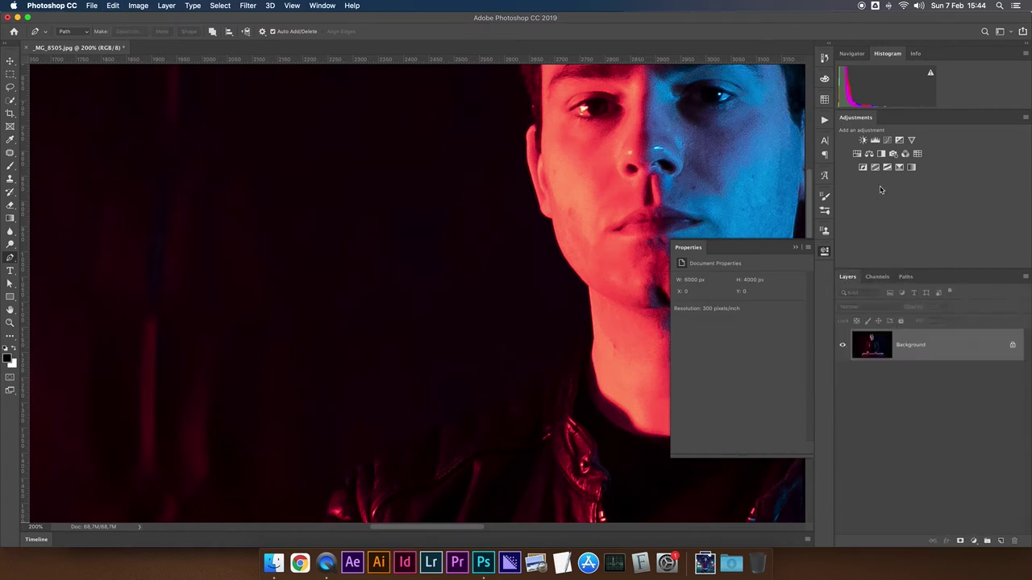
click(888, 140)
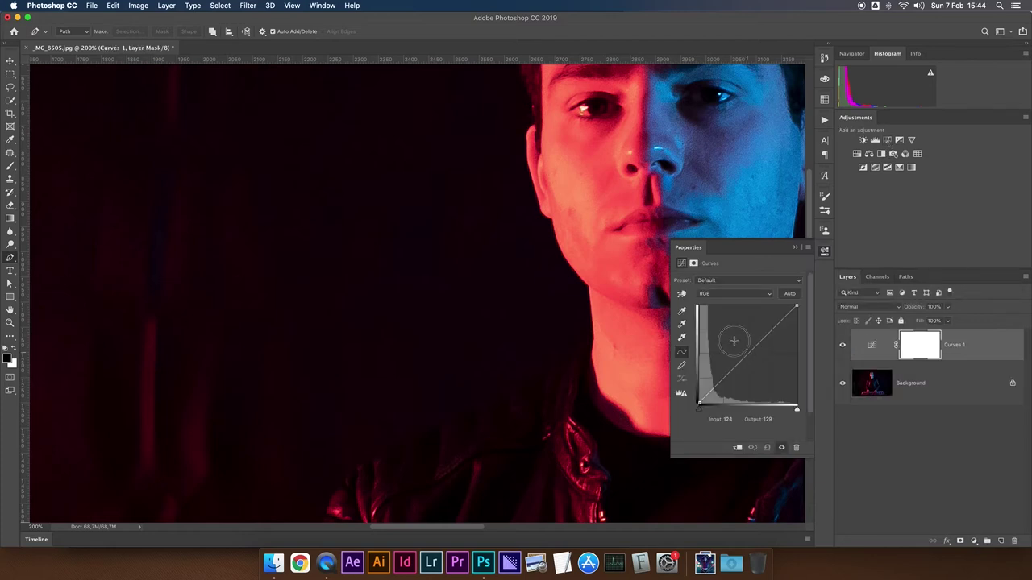
drag(747, 355, 737, 332)
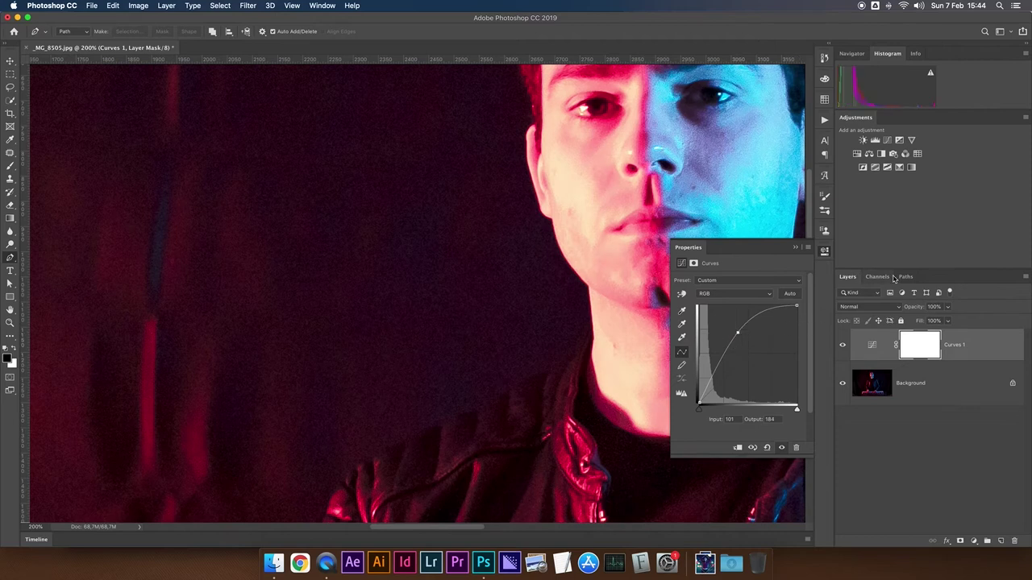
click(906, 278)
click(863, 302)
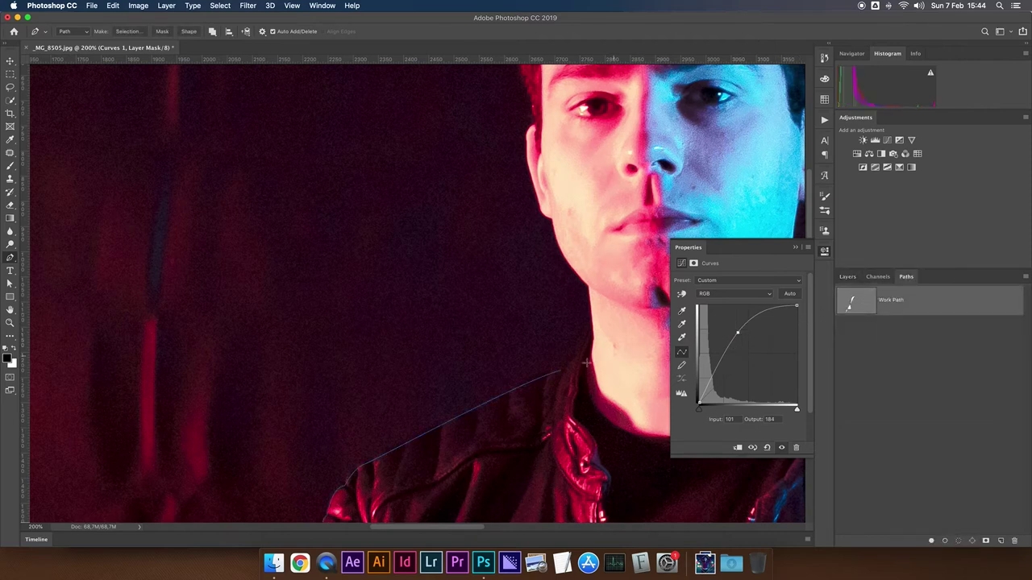
- Resume Work Path from its end and trace up the jaw and cheek
click(559, 372)
drag(592, 333, 609, 327)
drag(579, 266, 535, 375)
drag(510, 326, 506, 290)
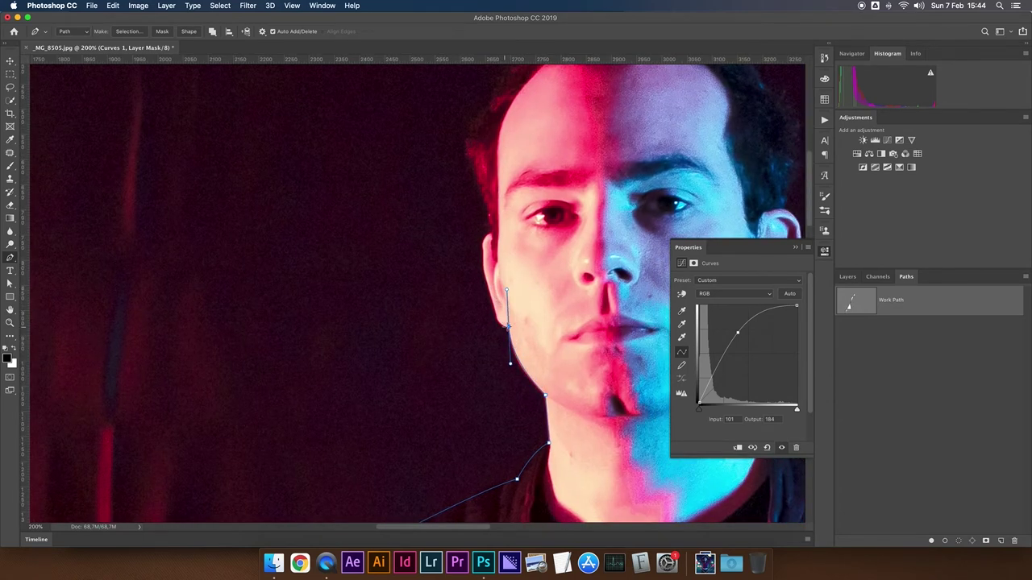
mouse_move(494, 307)
mouse_down()
mouse_move(492, 288)
mouse_move(456, 352)
mouse_move(461, 329)
mouse_up()
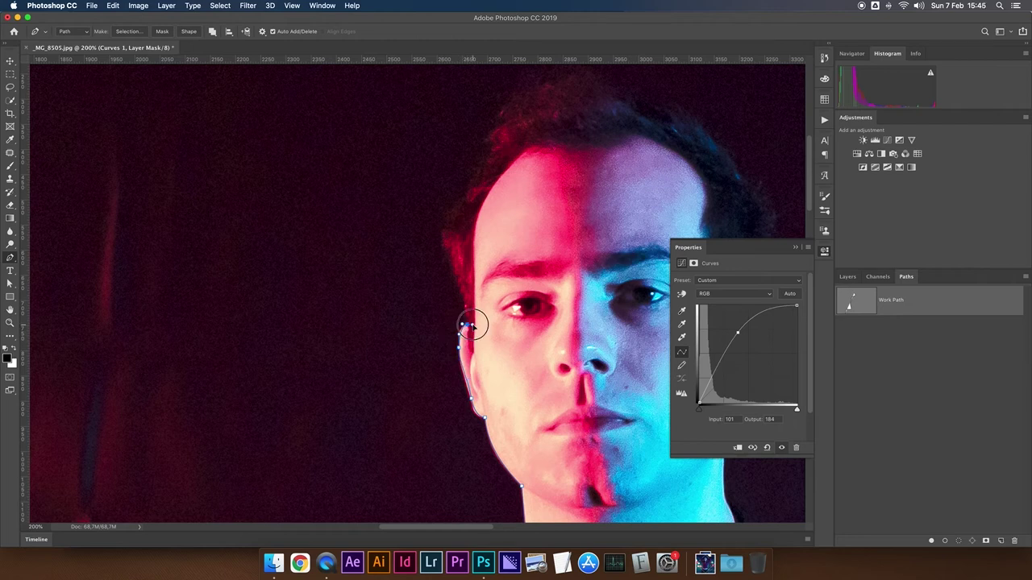
- Trace curved points past the temple and hairline over the top of the head
drag(451, 309, 401, 423)
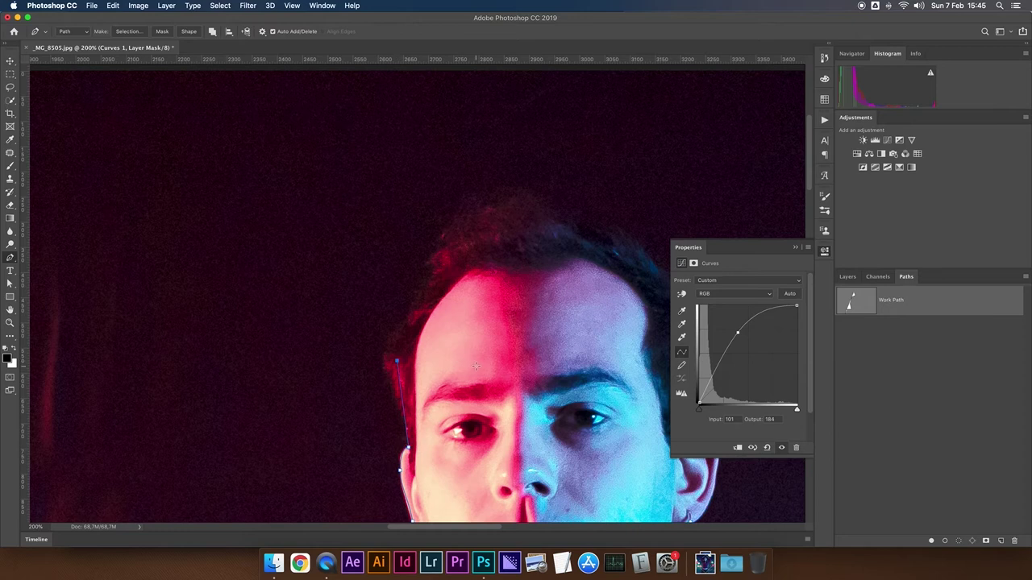
key(super+z)
click(400, 367)
drag(403, 332, 413, 312)
drag(413, 312, 414, 306)
drag(452, 245, 468, 235)
drag(603, 240, 636, 253)
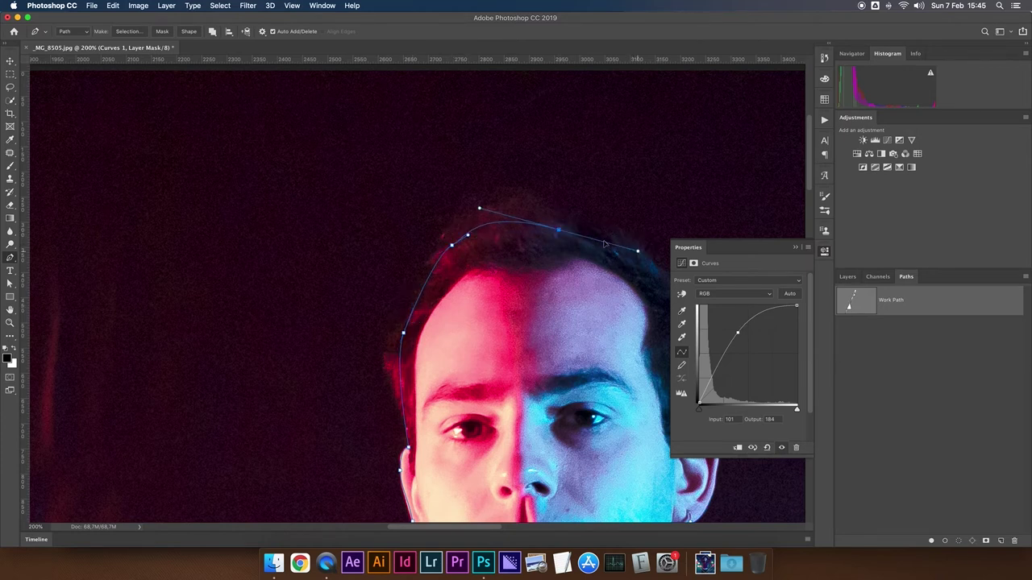
drag(558, 230, 560, 219)
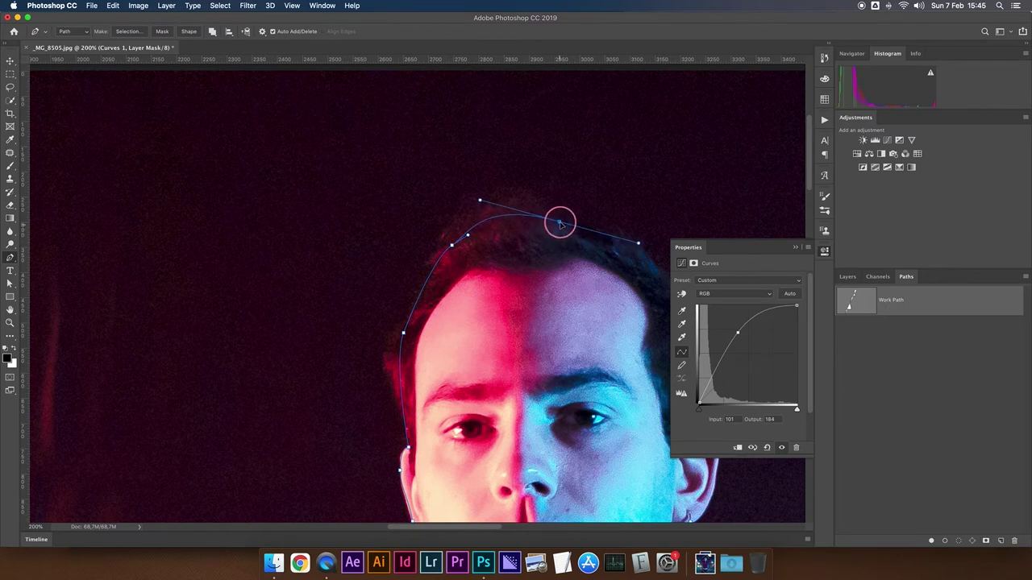
scroll(548, 247, right, 5)
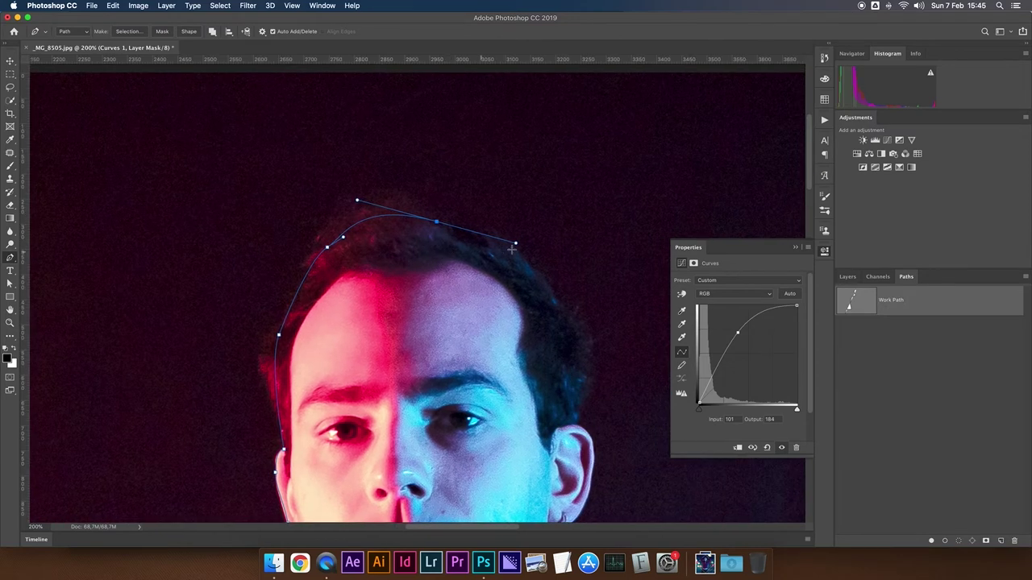
drag(516, 245, 506, 236)
drag(358, 201, 389, 207)
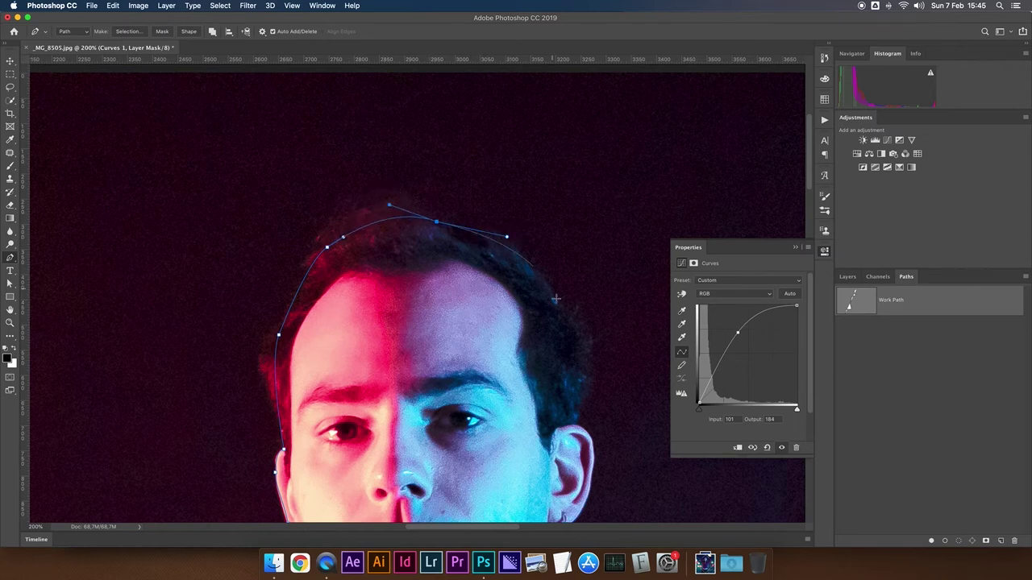
- At 300% zoom, trace down the right side of the head, around the earring, and down the neck
drag(567, 328, 578, 357)
drag(579, 348, 540, 282)
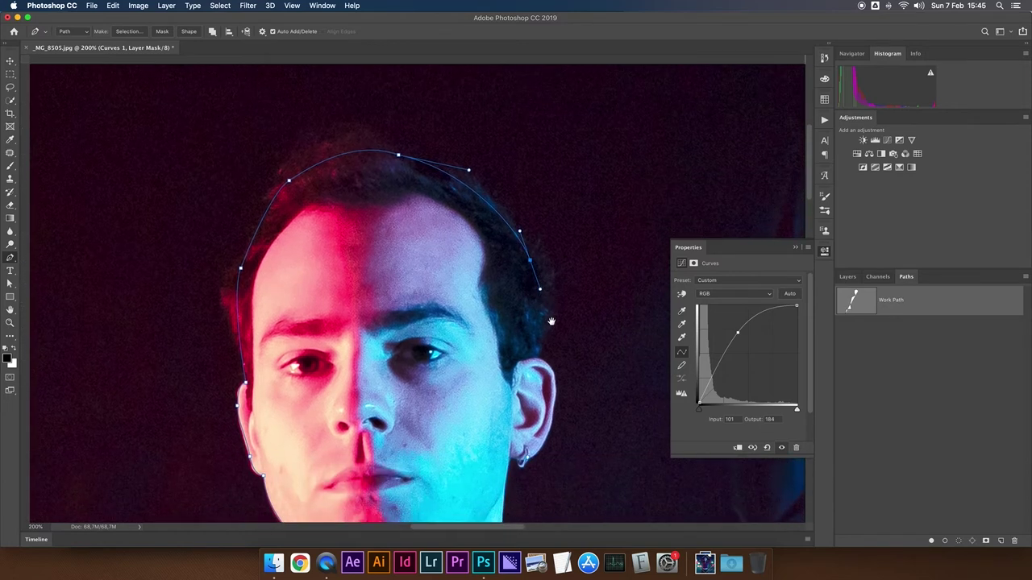
mouse_move(553, 357)
mouse_down()
mouse_move(529, 330)
mouse_move(505, 348)
mouse_move(495, 390)
mouse_up()
key(super+plus)
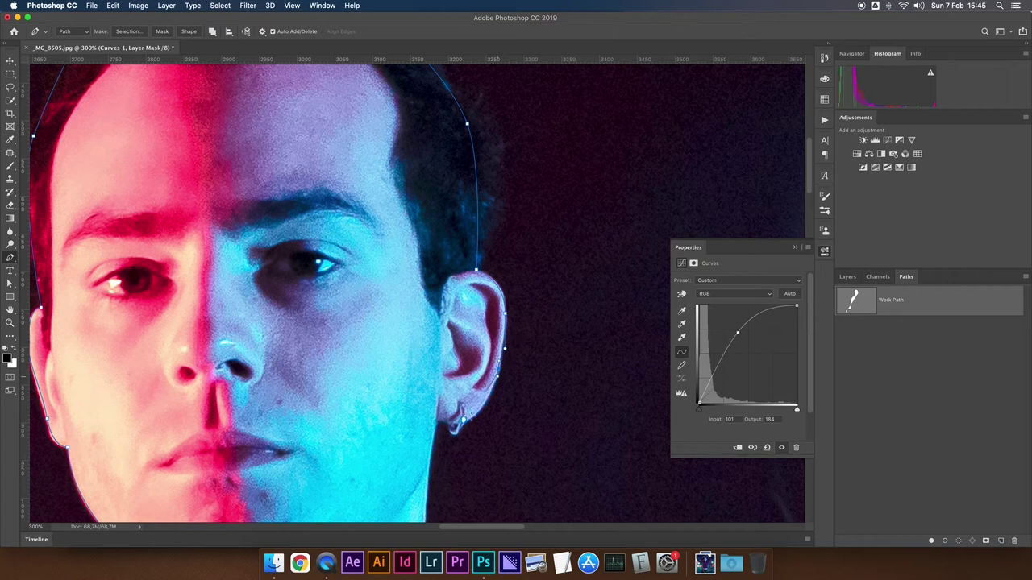
mouse_move(462, 420)
mouse_down()
mouse_move(477, 417)
mouse_move(440, 422)
mouse_up()
drag(453, 469, 431, 352)
key(super+r)
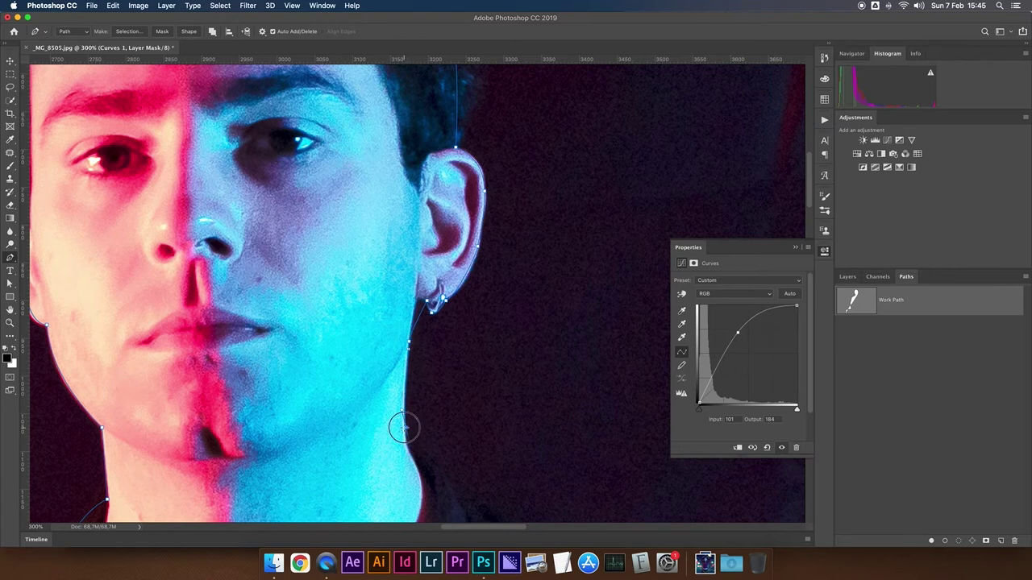
key(super+r)
drag(410, 382, 336, 267)
drag(398, 375, 413, 394)
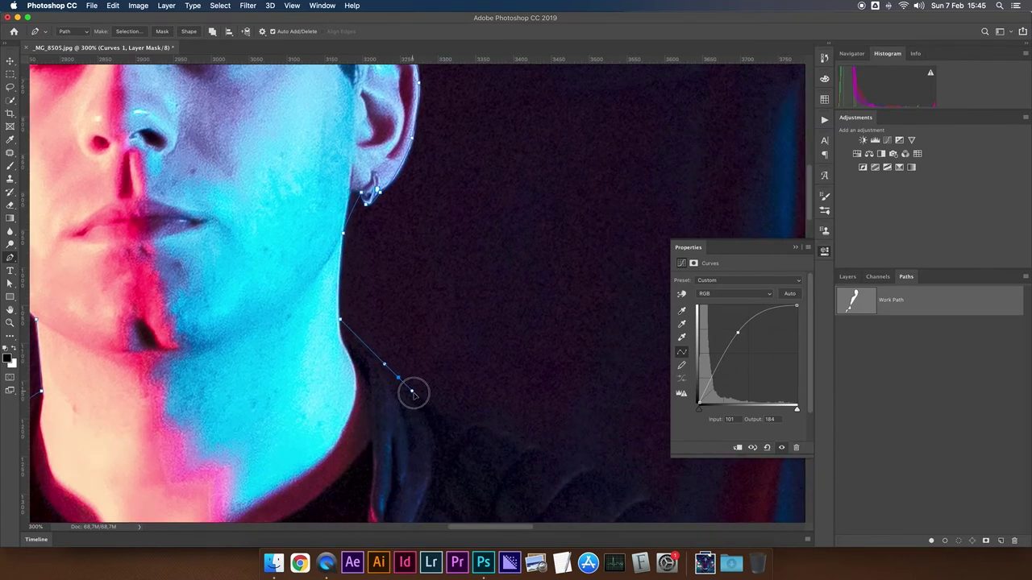
- Trace along the collar line and place a sharp corner point at the shoulder
drag(484, 417, 388, 316)
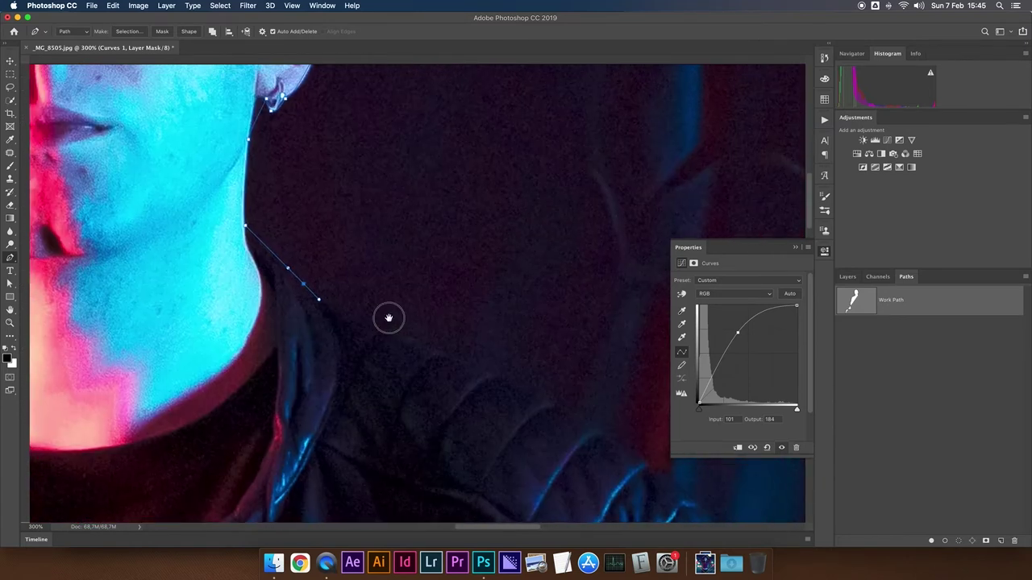
click(486, 370)
drag(569, 395, 383, 239)
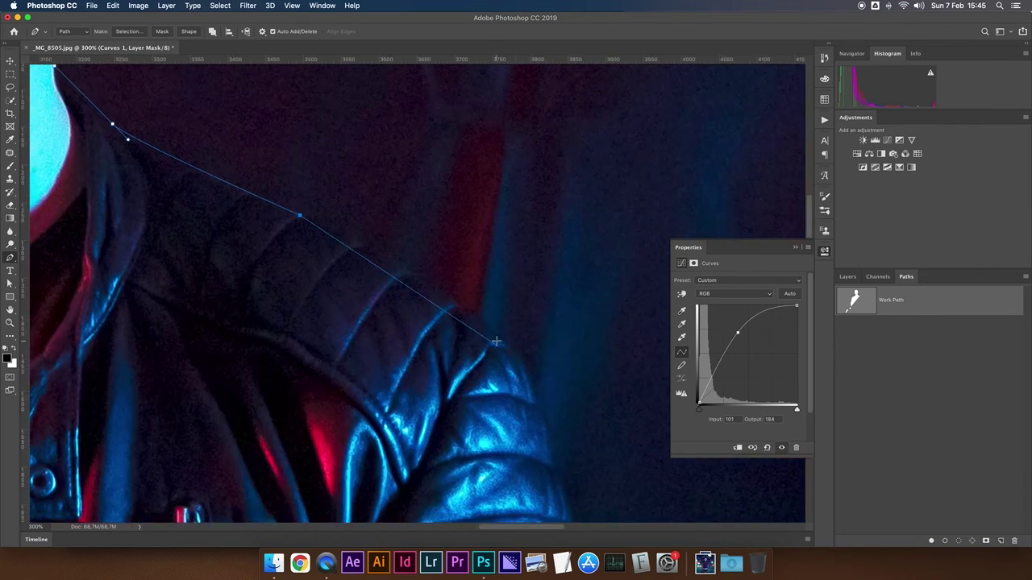
drag(509, 348, 564, 407)
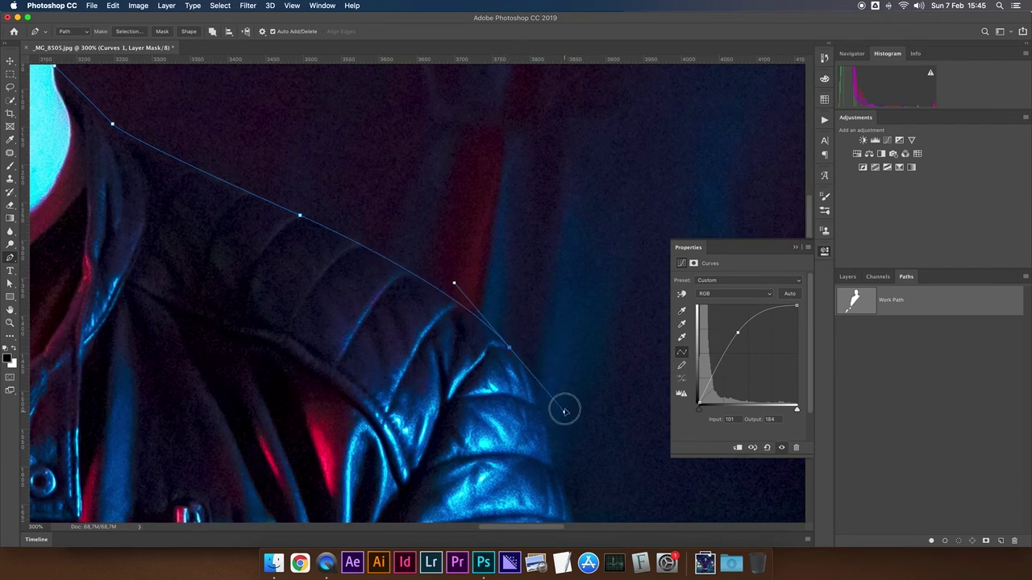
alt+click(509, 349)
drag(478, 350, 381, 200)
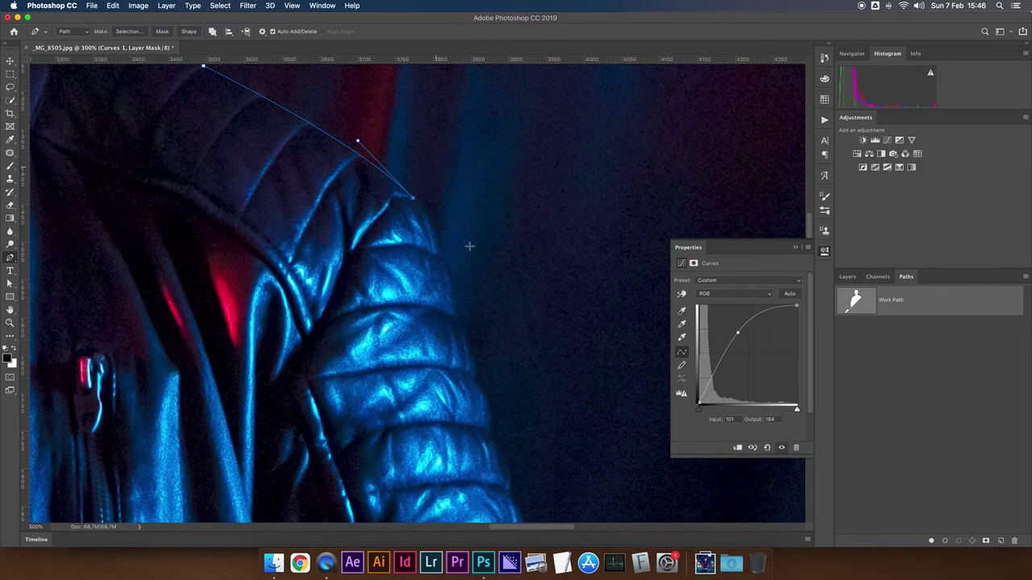
scroll(452, 234, down, 3)
- Add smooth curved points down the upper jacket sleeve
drag(406, 205, 406, 224)
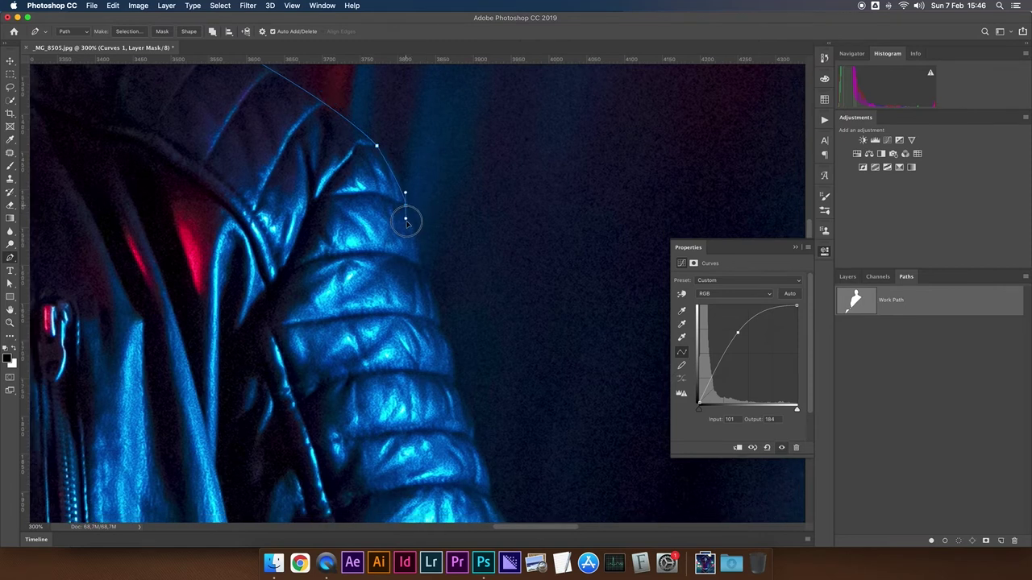
drag(421, 270, 421, 289)
drag(438, 324, 452, 393)
click(472, 435)
scroll(475, 403, down, 5)
scroll(475, 403, right, 2)
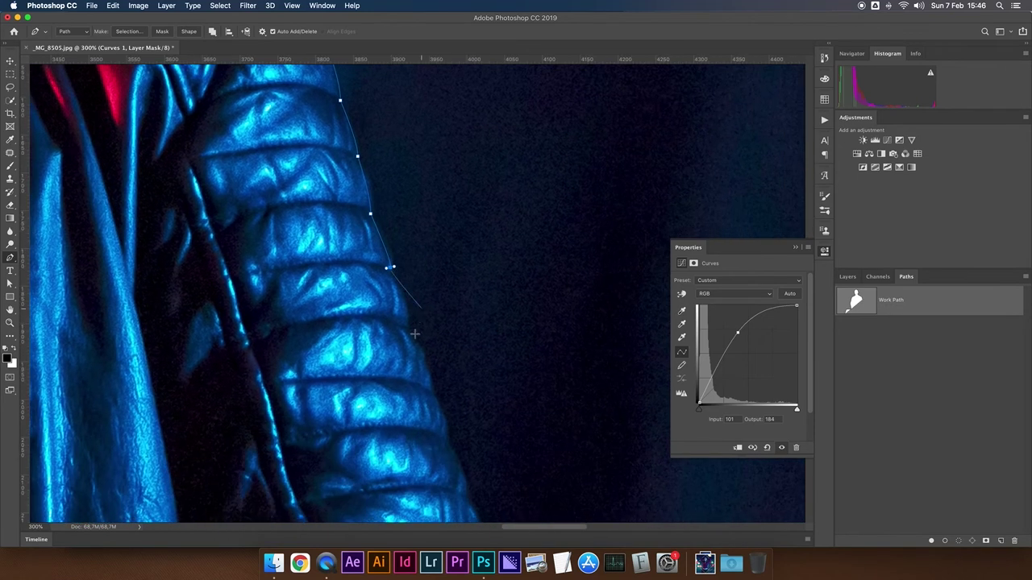
drag(407, 303, 404, 349)
drag(431, 390, 429, 415)
- Continue the path down the sleeve to its lower edge
scroll(414, 318, down, 3)
scroll(414, 318, right, 2)
click(390, 353)
drag(391, 355, 395, 335)
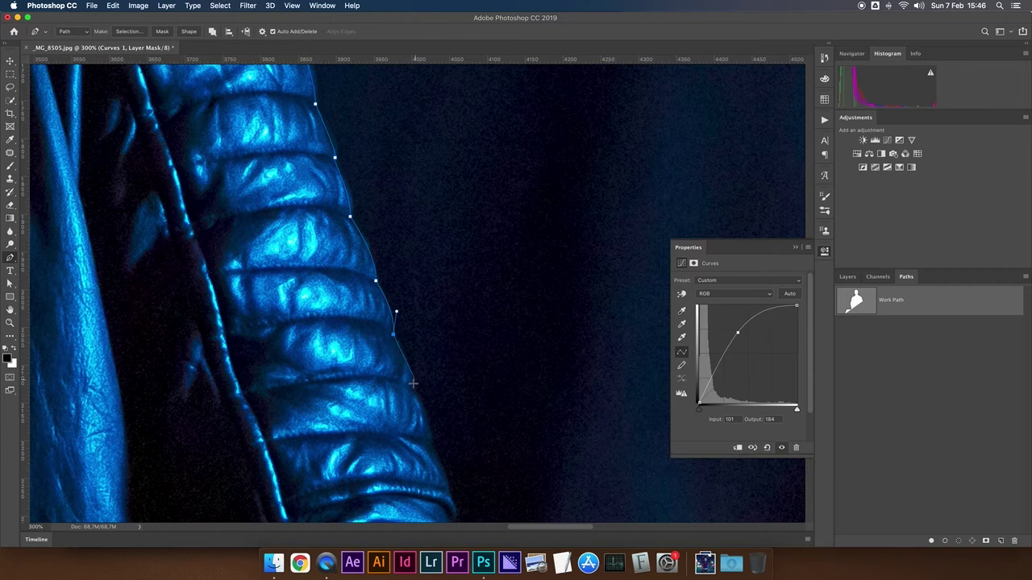
drag(414, 386, 430, 455)
scroll(472, 463, down, 5)
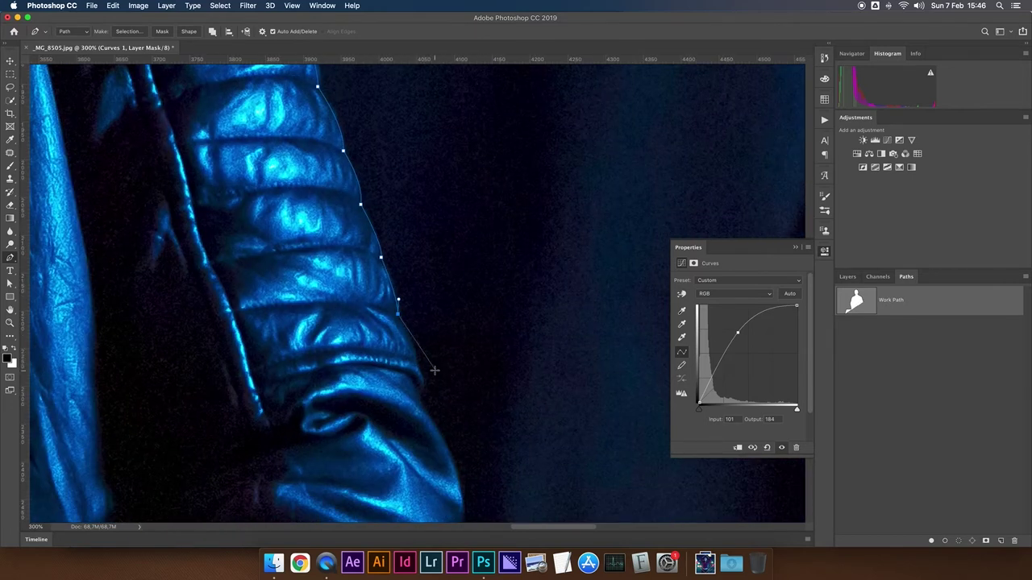
drag(417, 349, 418, 399)
scroll(422, 392, down, 3)
scroll(423, 392, right, 2)
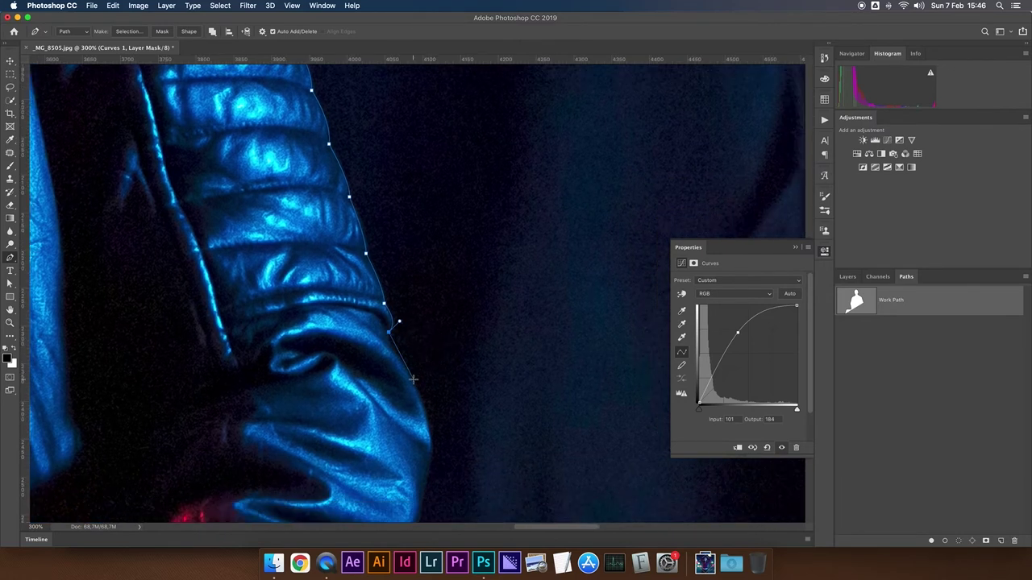
click(434, 400)
- Carry the path down the jacket edge to the bottom of the cuff, leaving it open
drag(442, 449, 415, 218)
click(398, 259)
click(395, 312)
click(383, 356)
click(364, 391)
drag(356, 350, 373, 196)
click(309, 353)
mouse_move(285, 400)
mouse_down()
mouse_move(277, 420)
mouse_move(341, 295)
mouse_move(343, 256)
mouse_up()
click(310, 339)
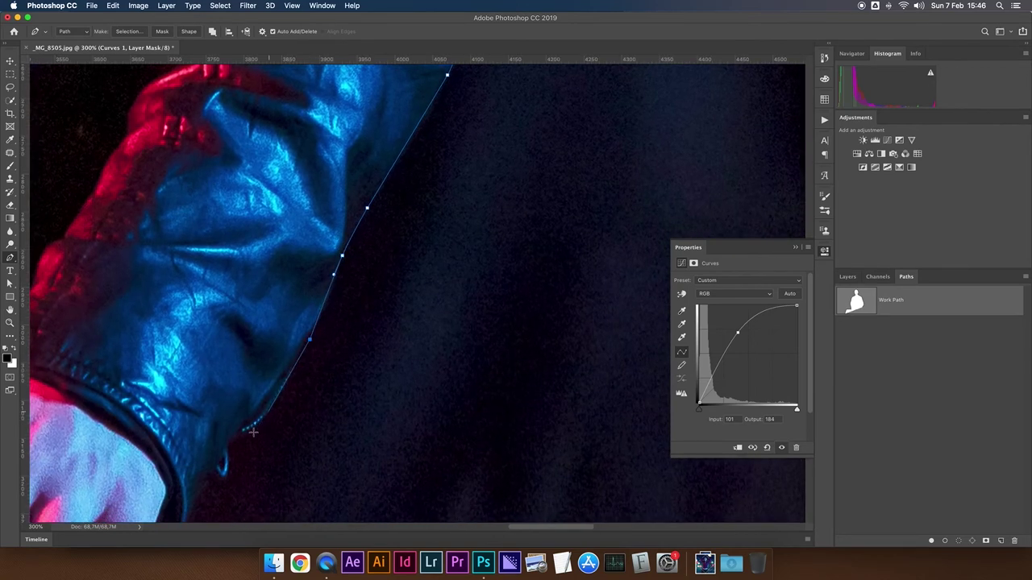
scroll(250, 428, up, 1)
mouse_move(229, 433)
mouse_down()
mouse_move(193, 442)
mouse_move(186, 460)
mouse_up()
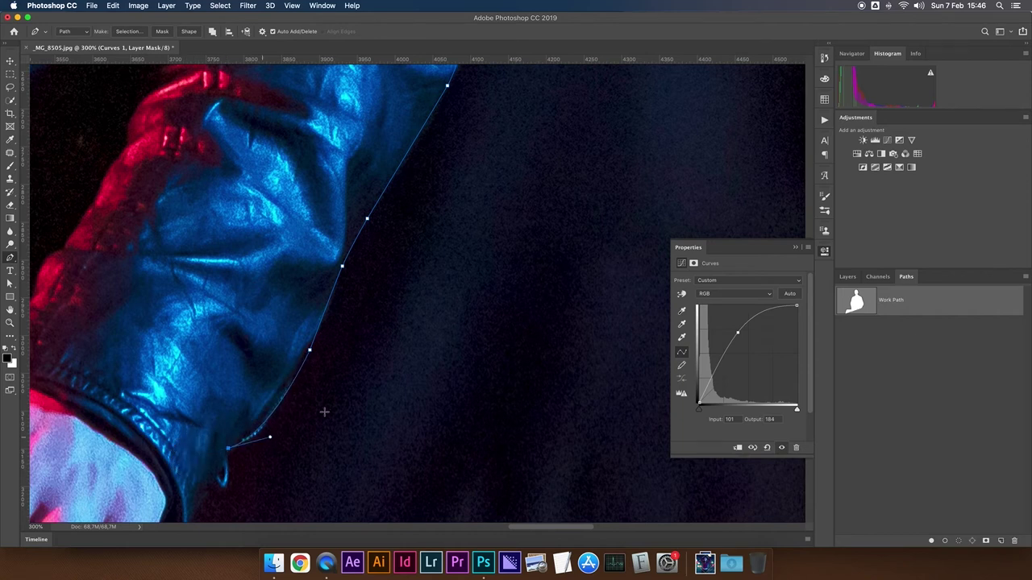
scroll(323, 403, down, 5)
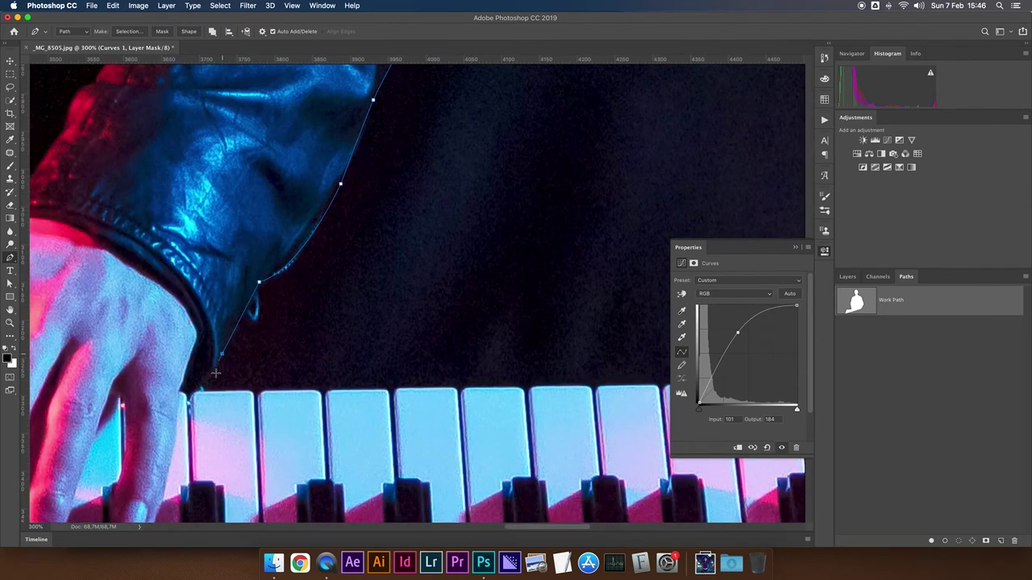
- Continue the path from the cuff over the keys to the last key's top-right corner
drag(202, 387, 194, 393)
scroll(322, 346, right, 5)
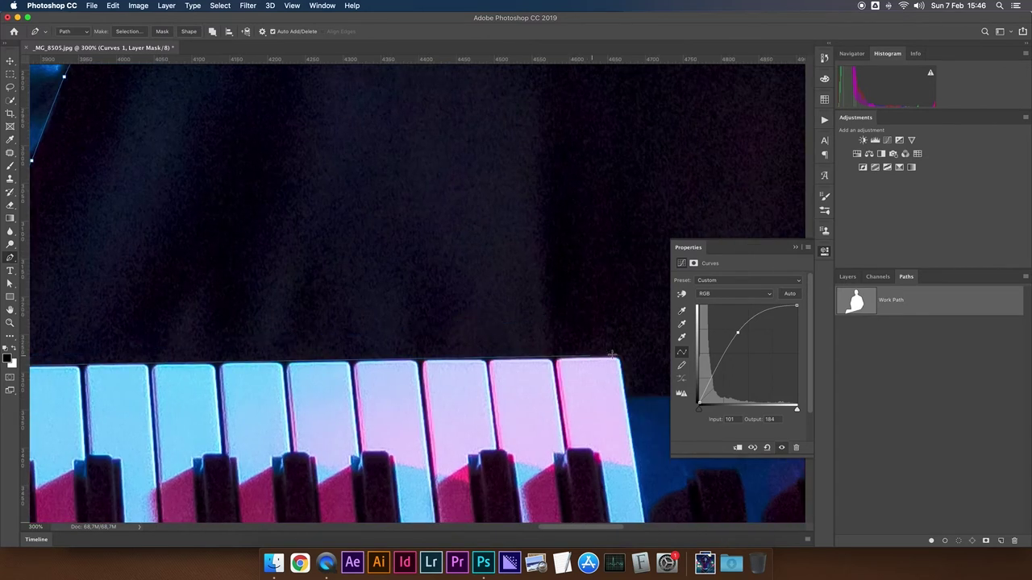
scroll(541, 311, right, 2)
scroll(541, 311, down, 1)
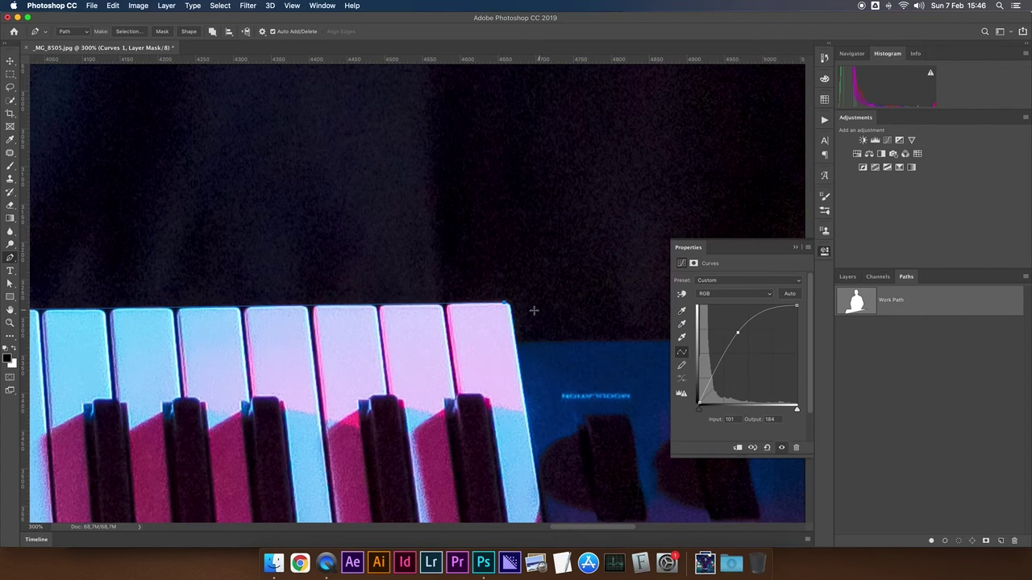
click(507, 306)
click(516, 342)
- Trace the path around the box beside the keys, down its right edge to its bottom corner
drag(557, 341, 249, 307)
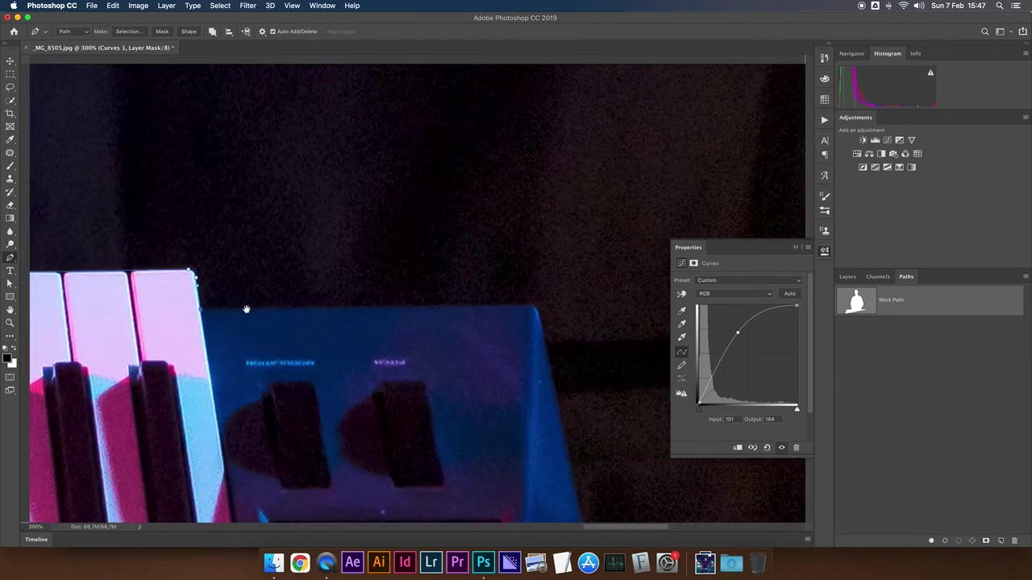
click(516, 304)
click(525, 307)
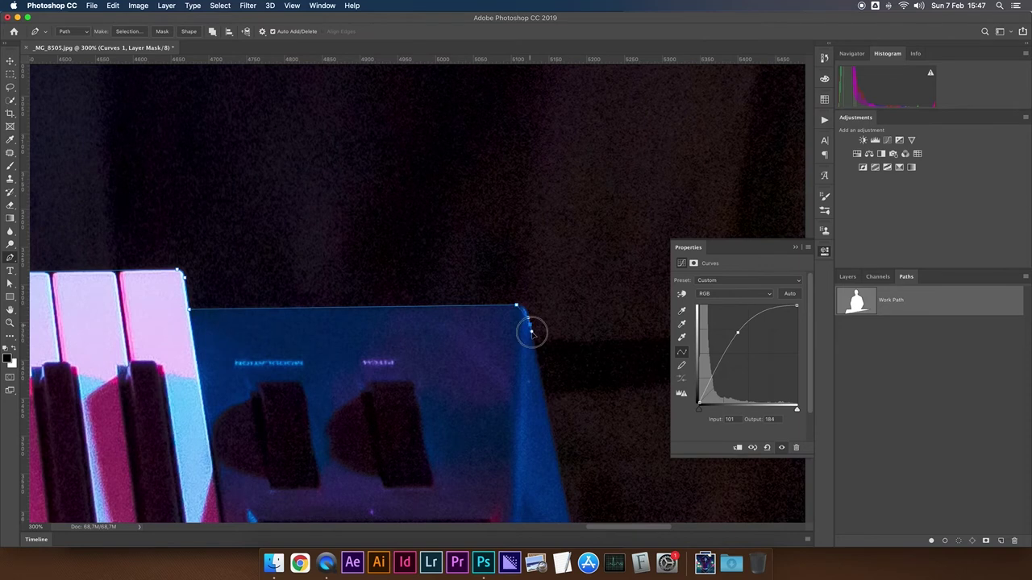
click(532, 344)
scroll(548, 355, down, 5)
scroll(548, 354, right, 2)
click(540, 405)
click(545, 437)
click(548, 470)
scroll(539, 395, down, 5)
scroll(539, 395, right, 2)
key(ctrl+z)
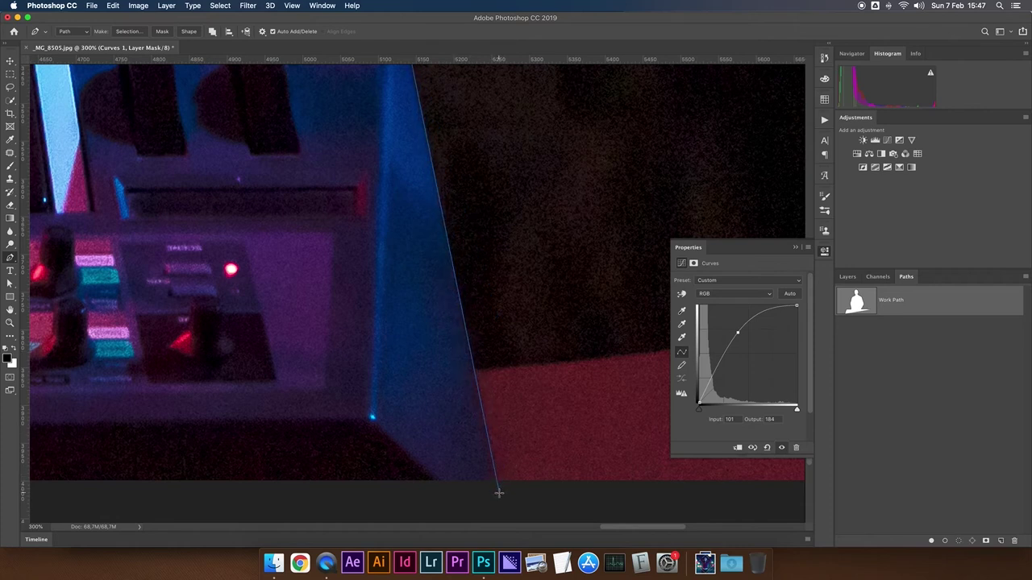
click(498, 493)
- Zoom out and add an anchor back along the keyboard's bottom edge
key(ctrl+minus)
key(ctrl+minus)
key(ctrl+minus)
scroll(531, 445, left, 3)
scroll(357, 454, left, 4)
scroll(207, 442, left, 3)
scroll(207, 443, up, 2)
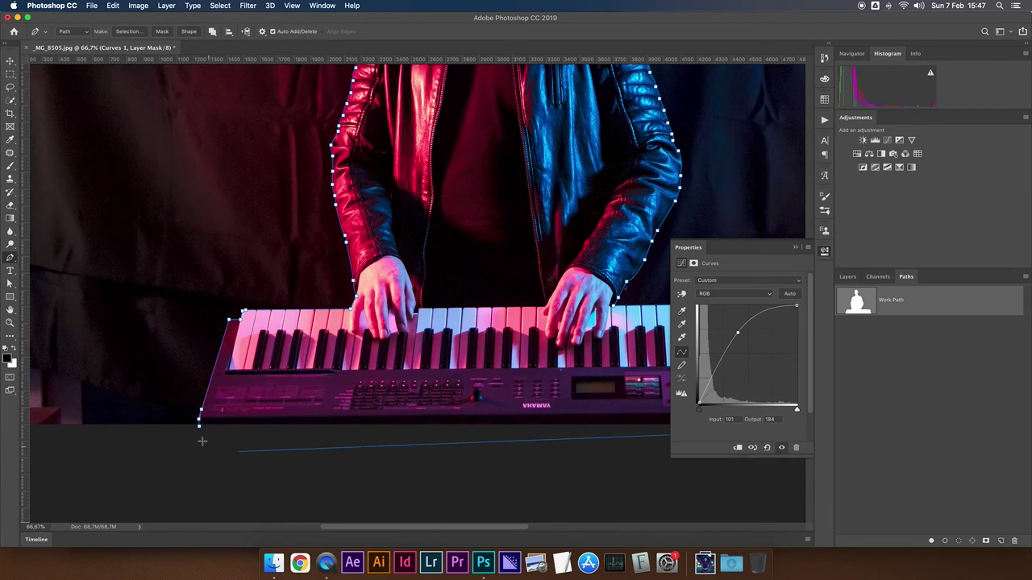
click(200, 427)
scroll(253, 418, down, 2)
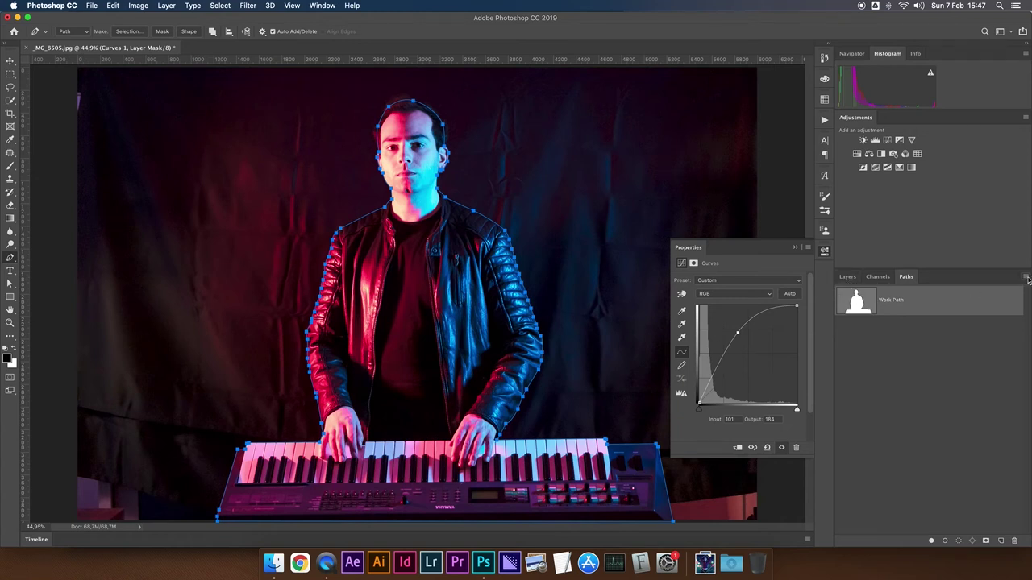
- Save the work path as Path 1
click(1025, 279)
click(987, 282)
key(Return)
- Close the Curves properties and delete the Curves 1 layer, leaving only Background
click(847, 277)
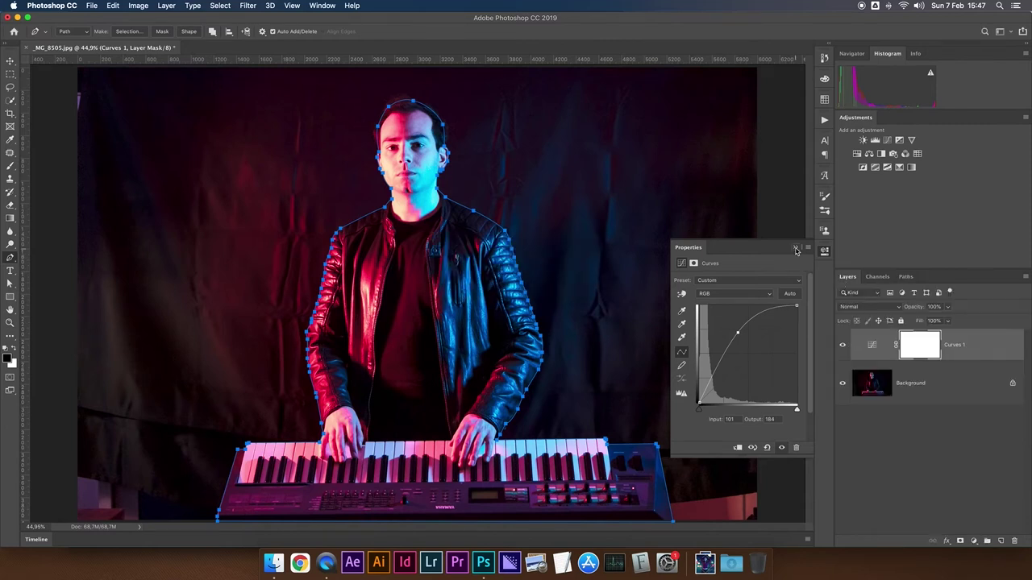
click(796, 249)
click(877, 347)
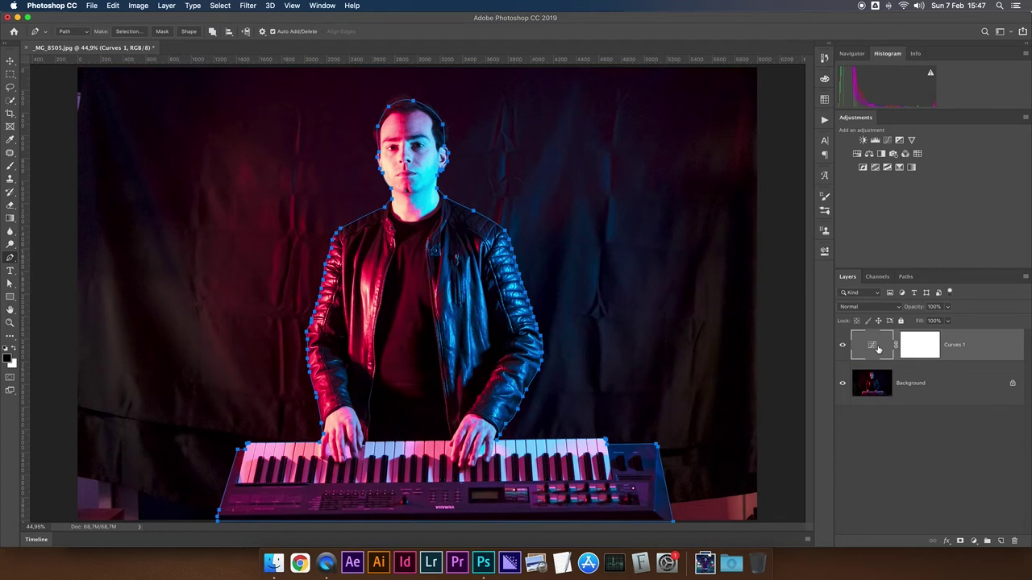
key(Return)
key(ctrl+z)
click(905, 276)
click(939, 395)
click(847, 277)
key(Delete)
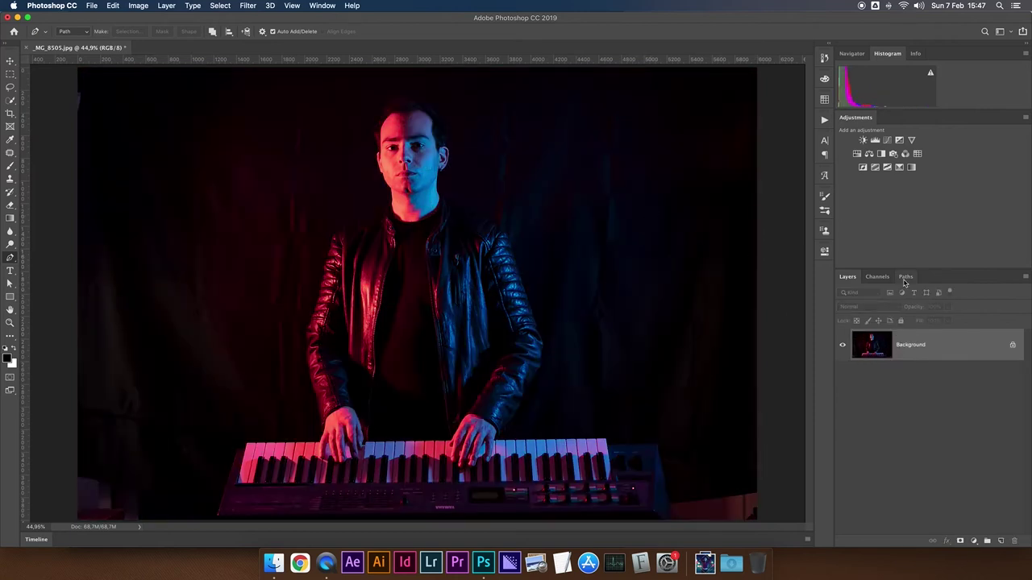
click(906, 276)
- Load Path 1 as a selection and turn it into a mask on Layer 0
super+click(855, 303)
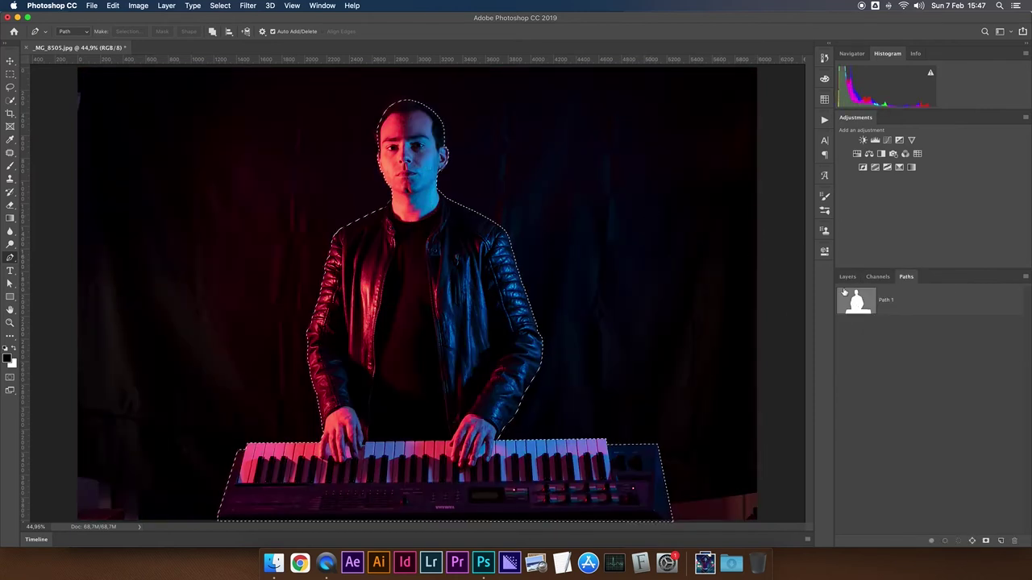
click(847, 277)
key(super+shift+m)
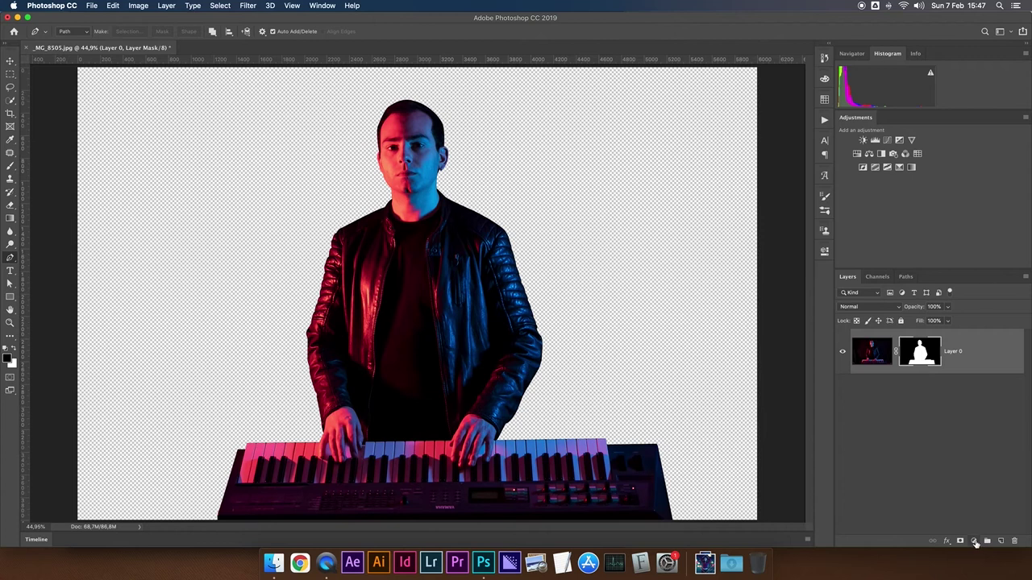
- Add a #111111 Solid Color fill layer and move it below Layer 0
click(973, 540)
click(969, 351)
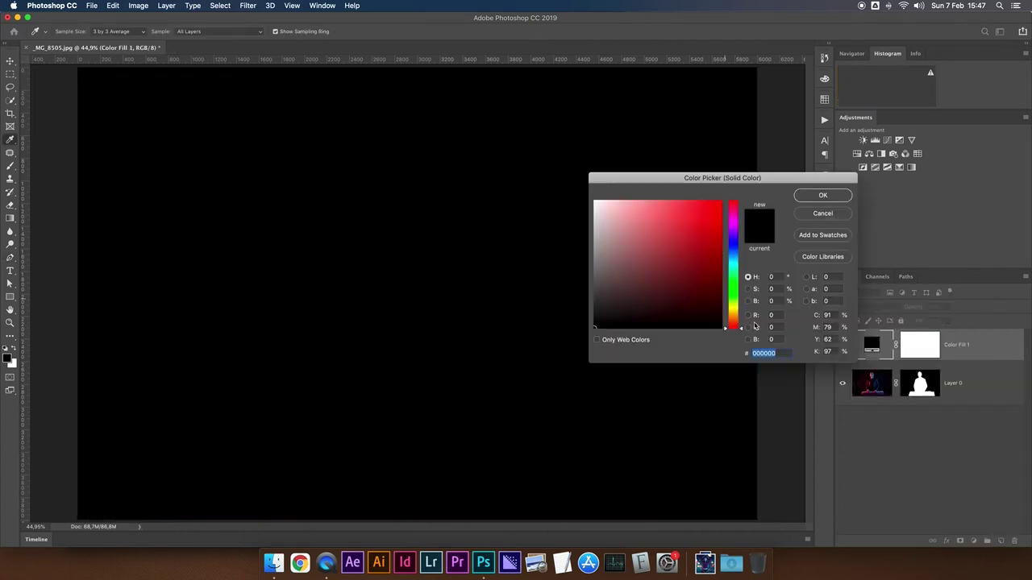
text(111111)
key(Return)
drag(871, 344, 876, 403)
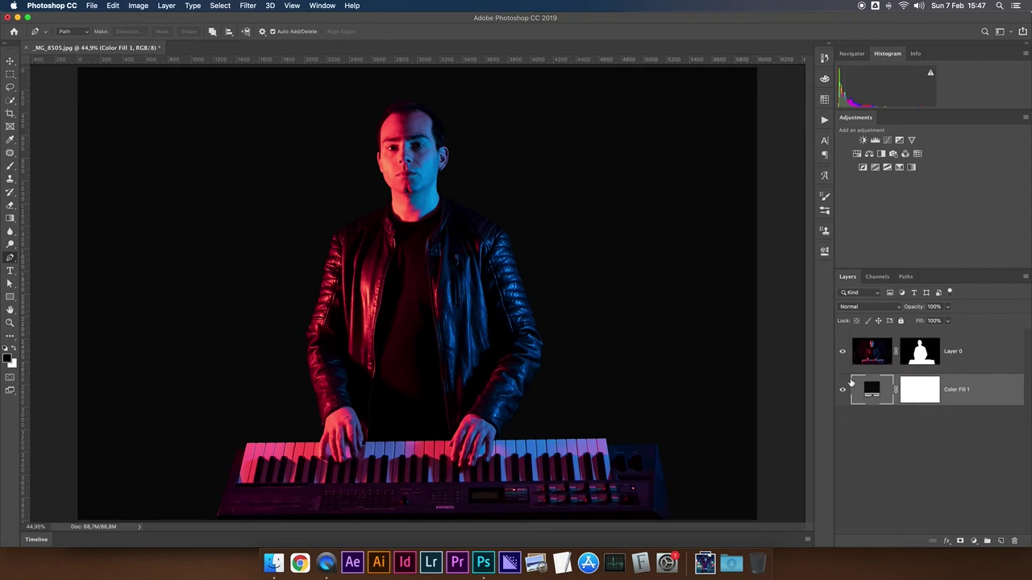
shift+click(924, 355)
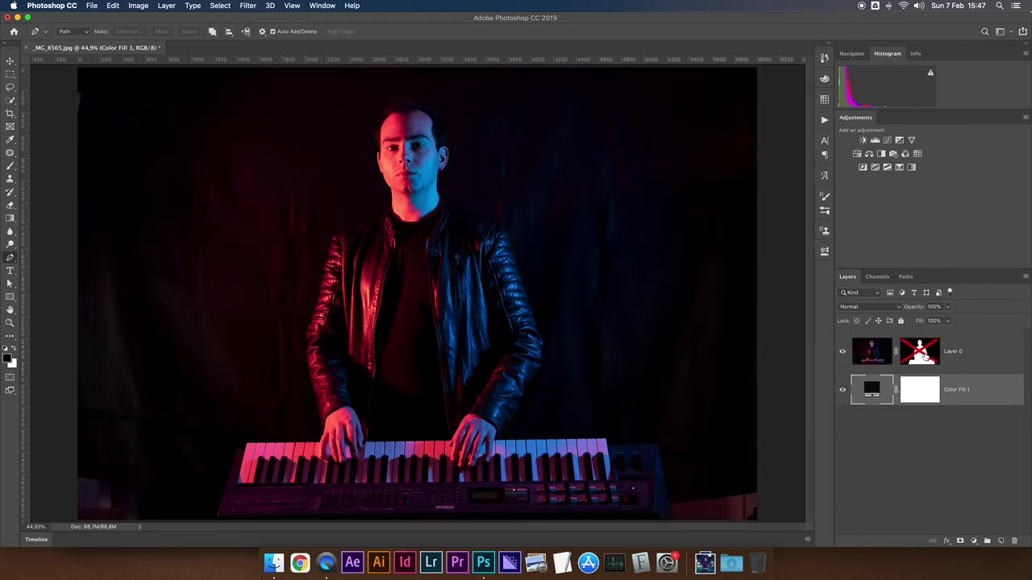
- Toggle Layer 0's mask off and on to compare, then target the mask
shift+click(924, 354)
shift+click(925, 355)
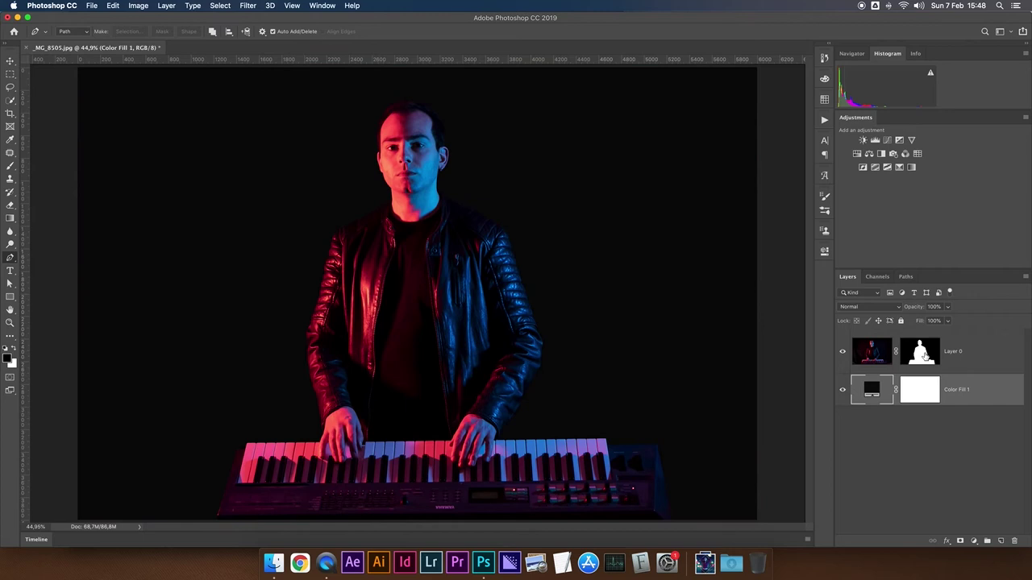
shift+click(925, 354)
shift+click(925, 355)
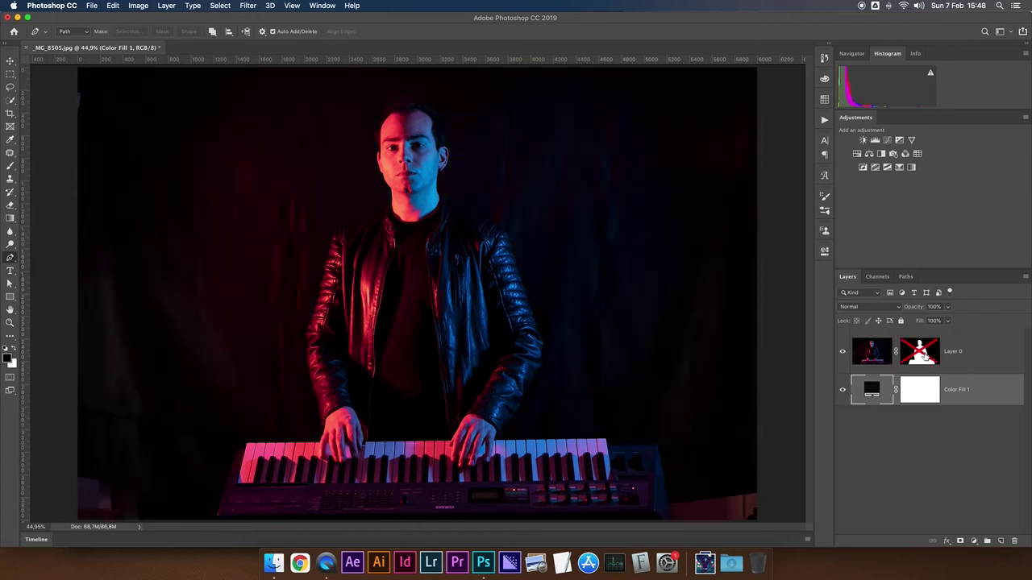
click(923, 358)
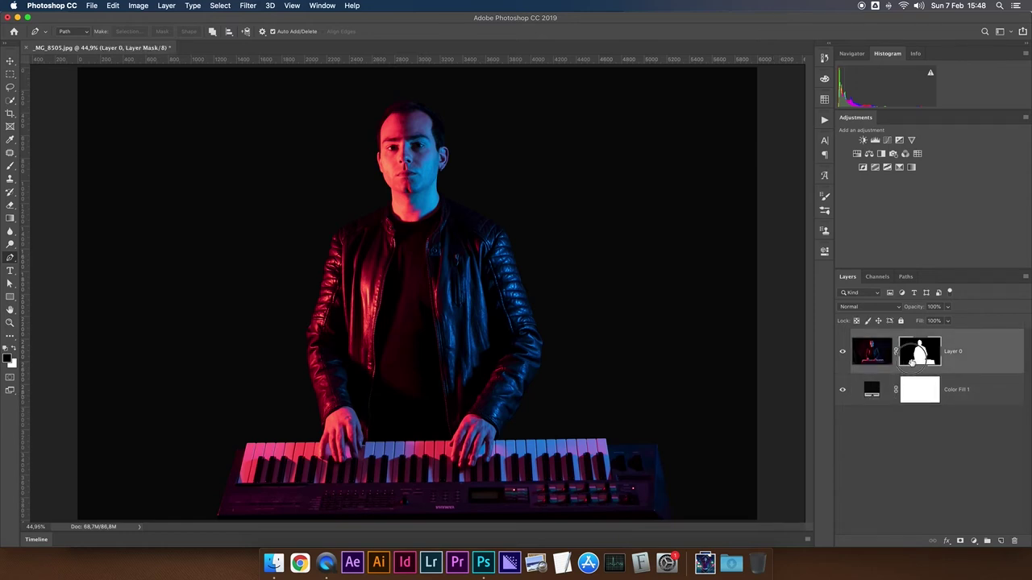
- Hide Color Fill 1 and zoom in on the cutout's edges
scroll(703, 382, up, 1)
scroll(703, 382, up, 3)
scroll(703, 382, up, 1)
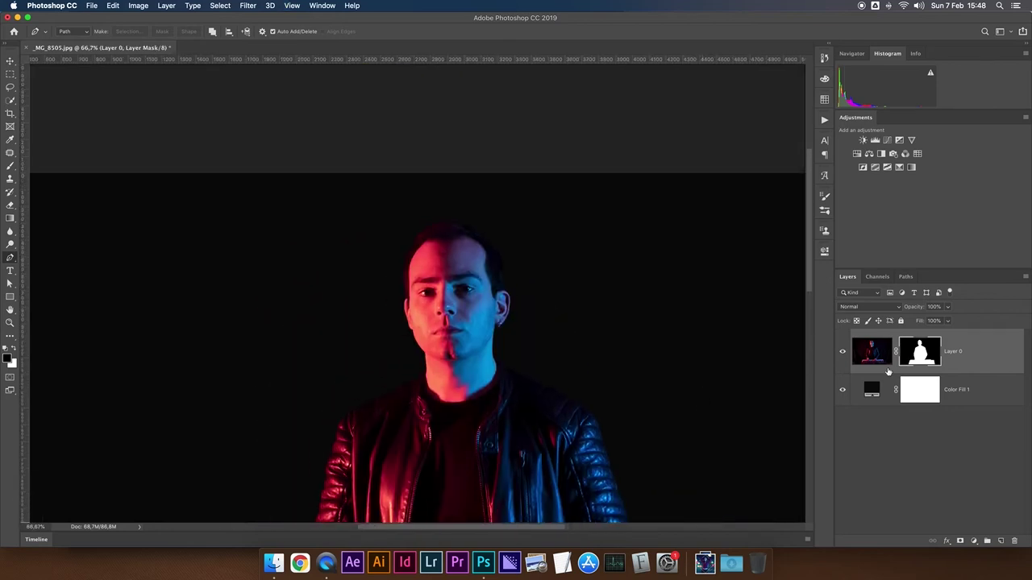
click(843, 390)
scroll(639, 341, up, 2)
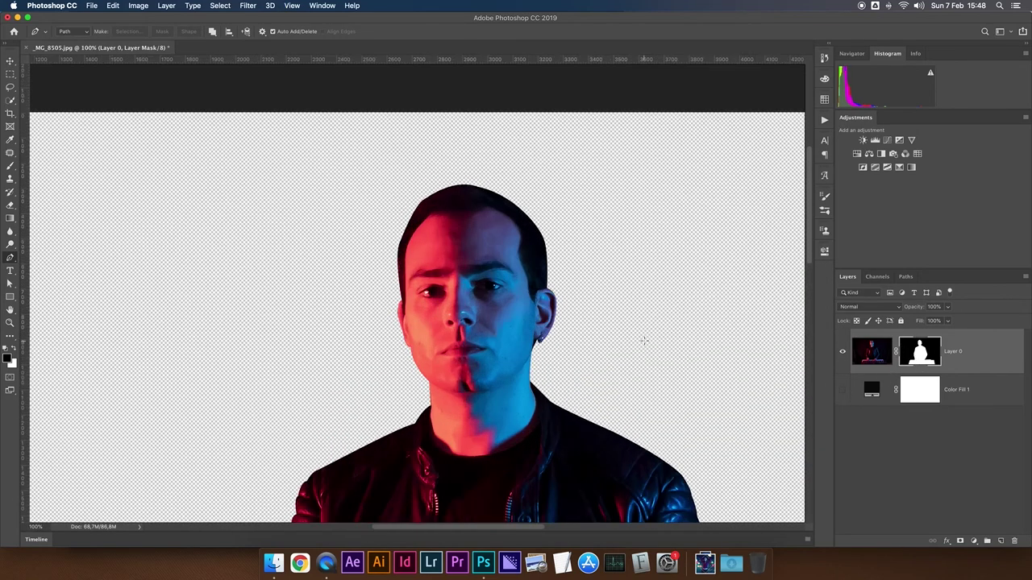
scroll(487, 251, up, 3)
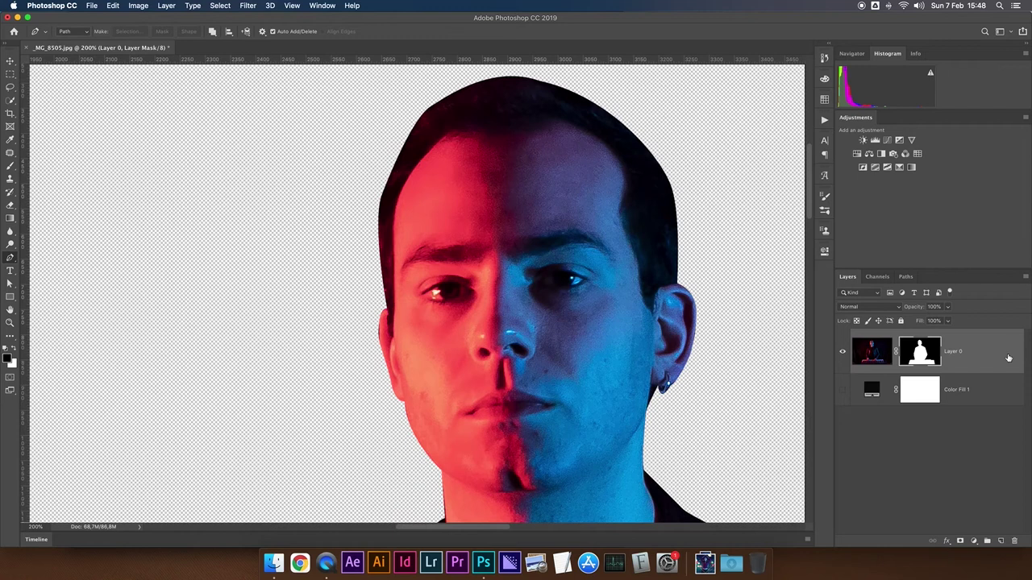
double_click(924, 355)
- Enter a feather of 1 on Layer 0's mask and show Color Fill 1 again
click(793, 341)
text(1)
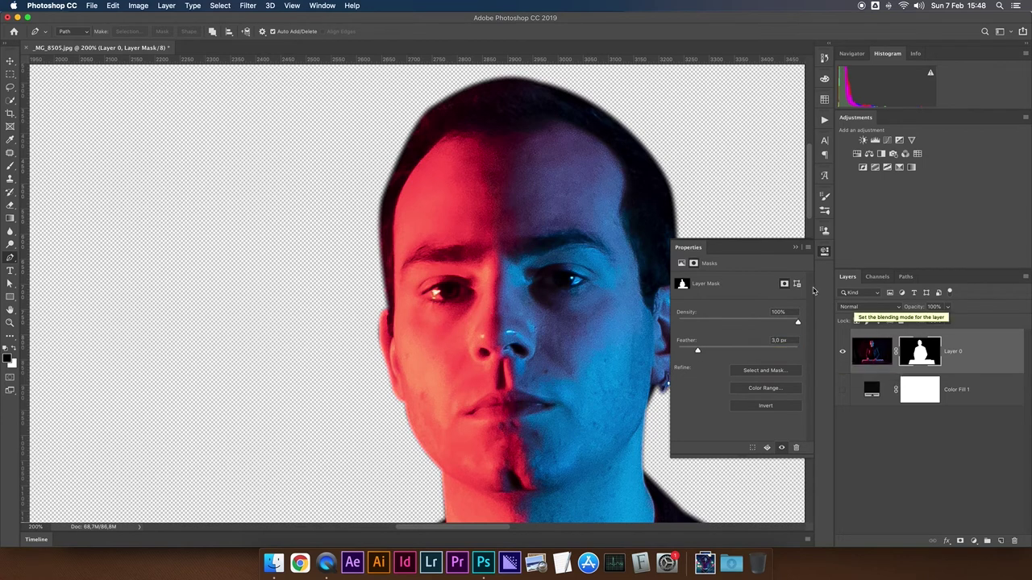
click(794, 247)
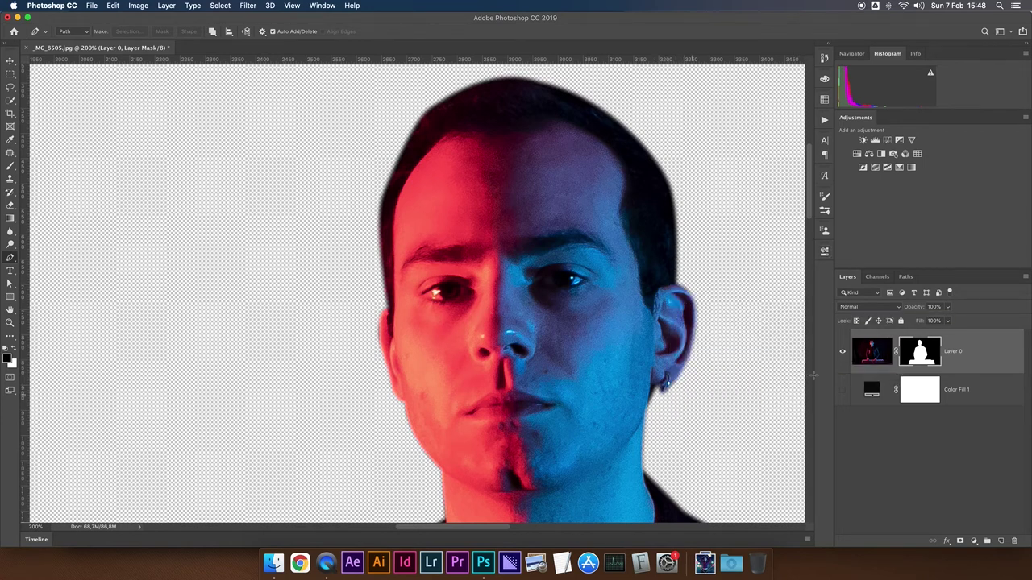
click(843, 392)
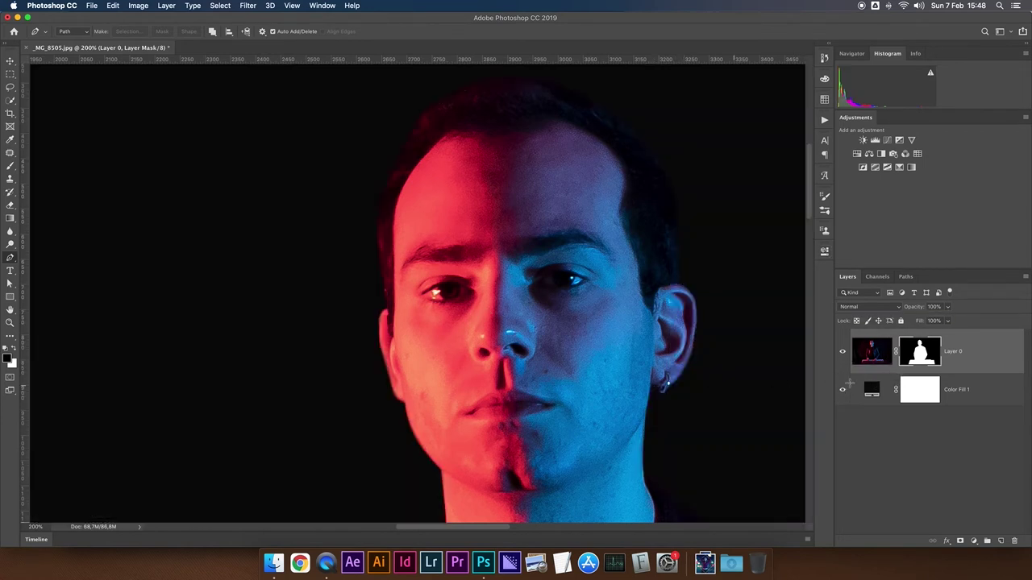
- Load the mask as a selection, expand it by 4 pixels, then deselect
super+click(919, 357)
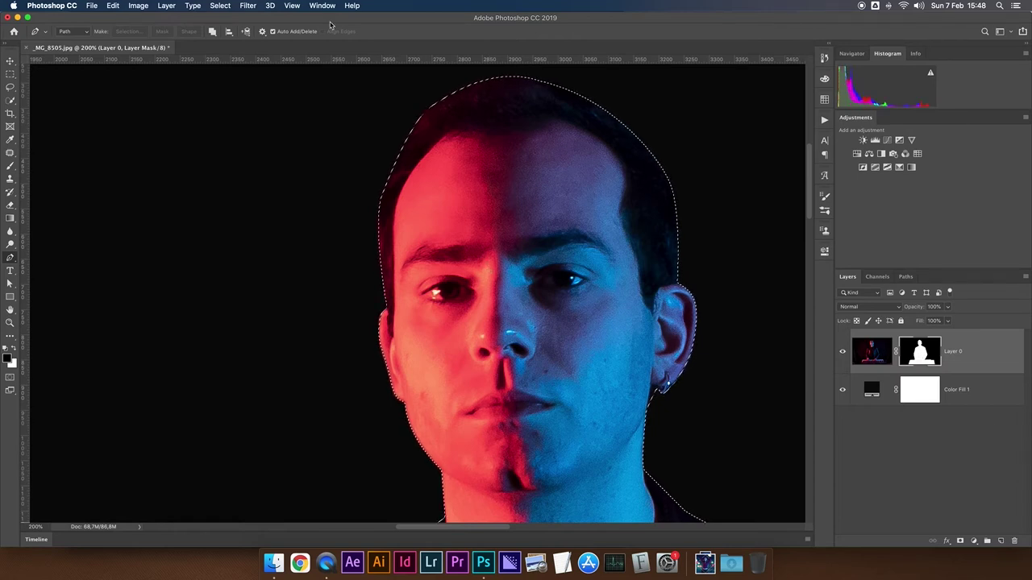
click(220, 6)
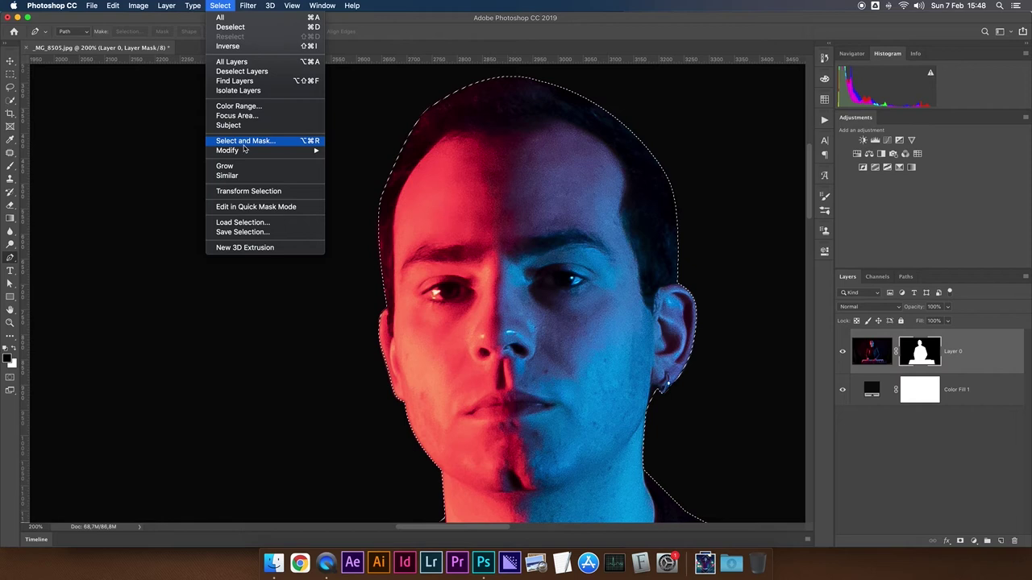
mouse_move(227, 151)
click(350, 170)
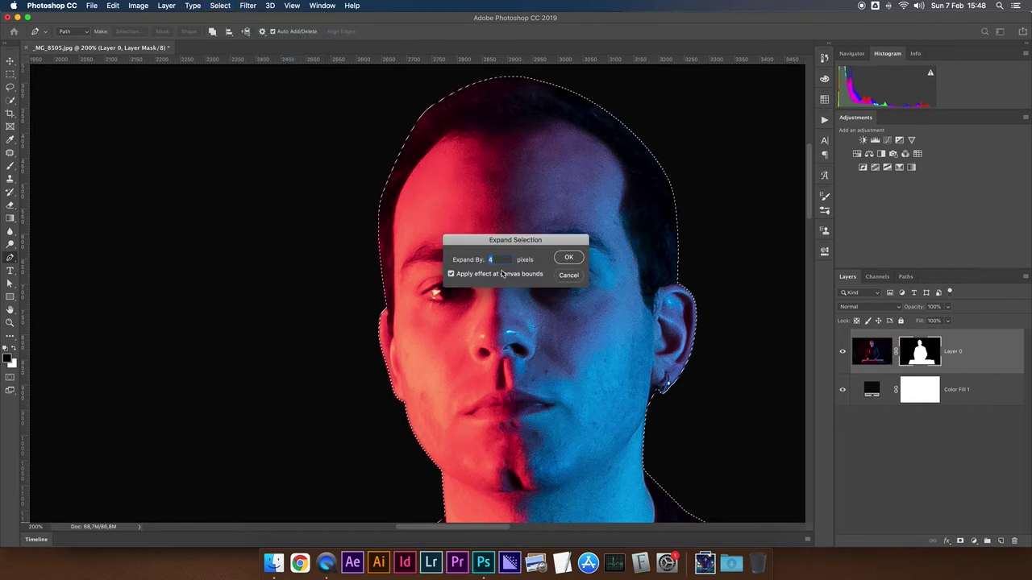
click(568, 258)
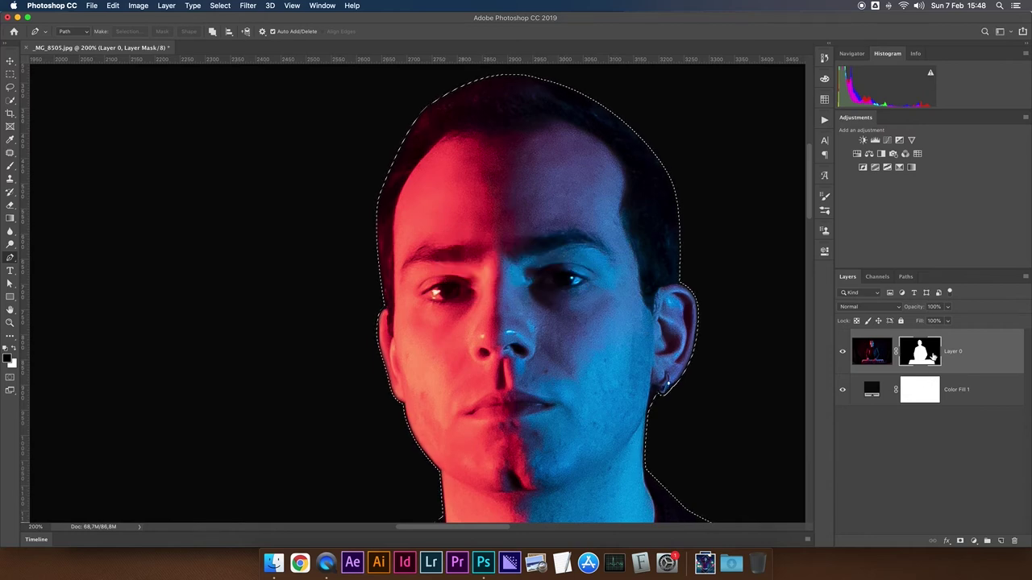
key(ctrl+d)
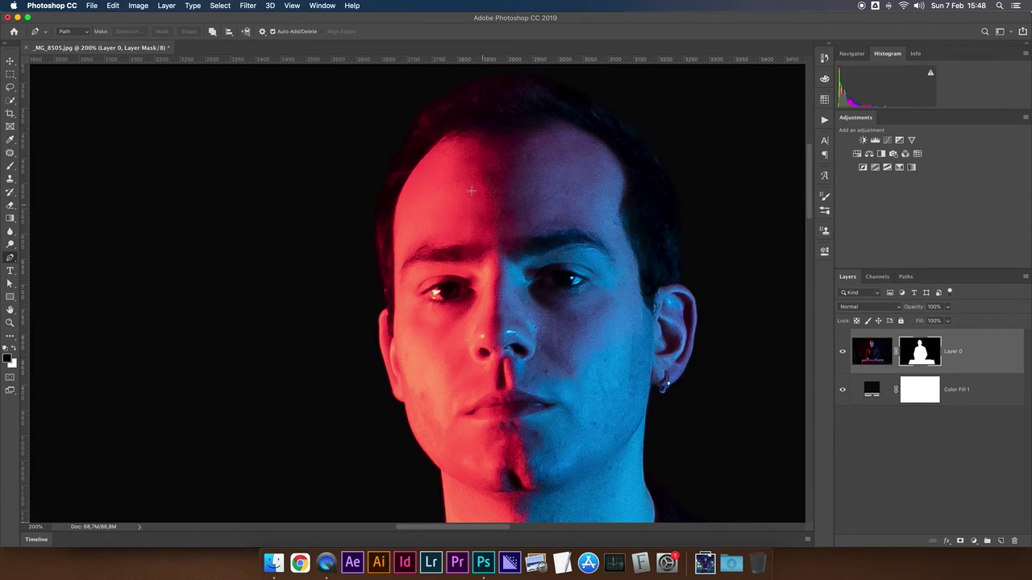
- Fit the whole image on screen and disable the mask to compare with the original
scroll(493, 219, up, 2)
scroll(507, 250, up, 2)
scroll(582, 256, down, 3)
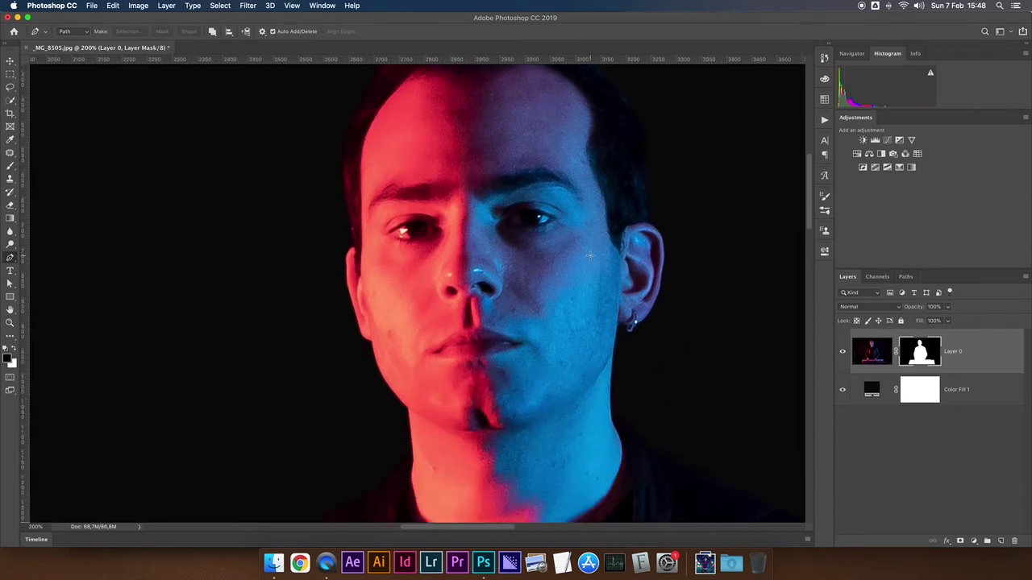
scroll(584, 257, down, 2)
scroll(587, 258, down, 3)
scroll(590, 259, down, 1)
key(ctrl+0)
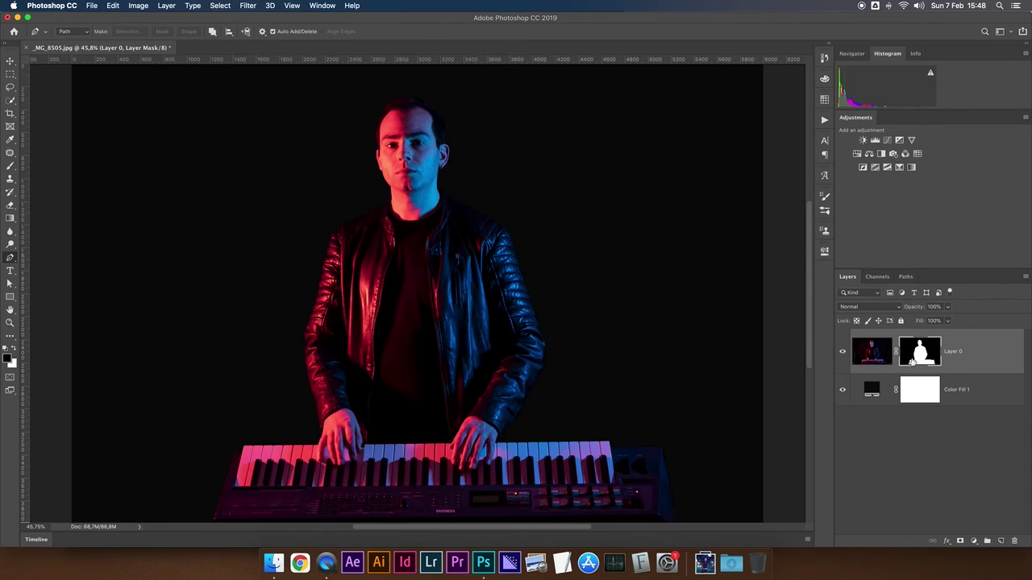
shift+click(911, 362)
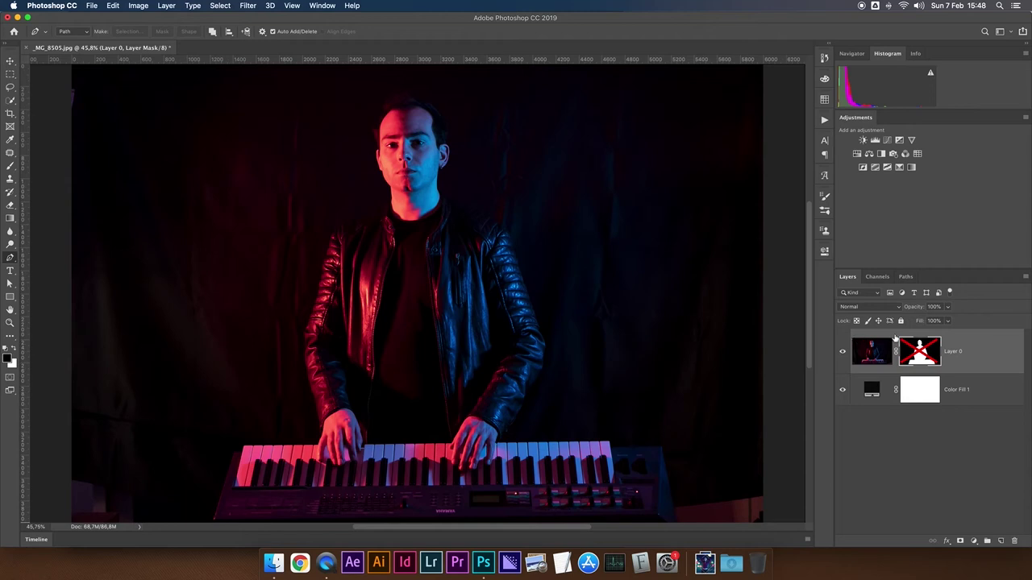
- Disable Layer 0's mask, duplicate it as Layer 0 copy, and delete the copy's mask
shift+click(913, 341)
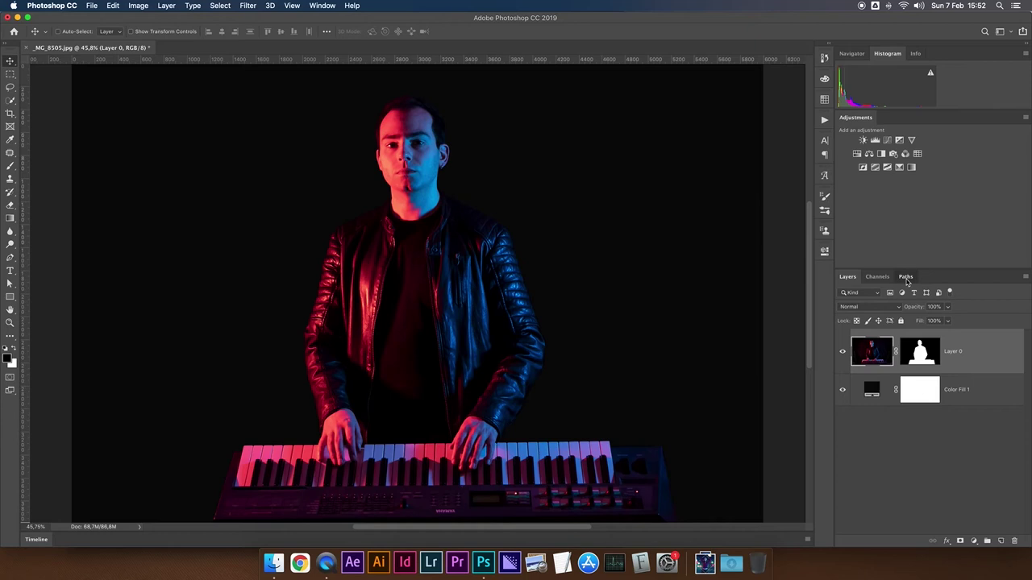
click(906, 278)
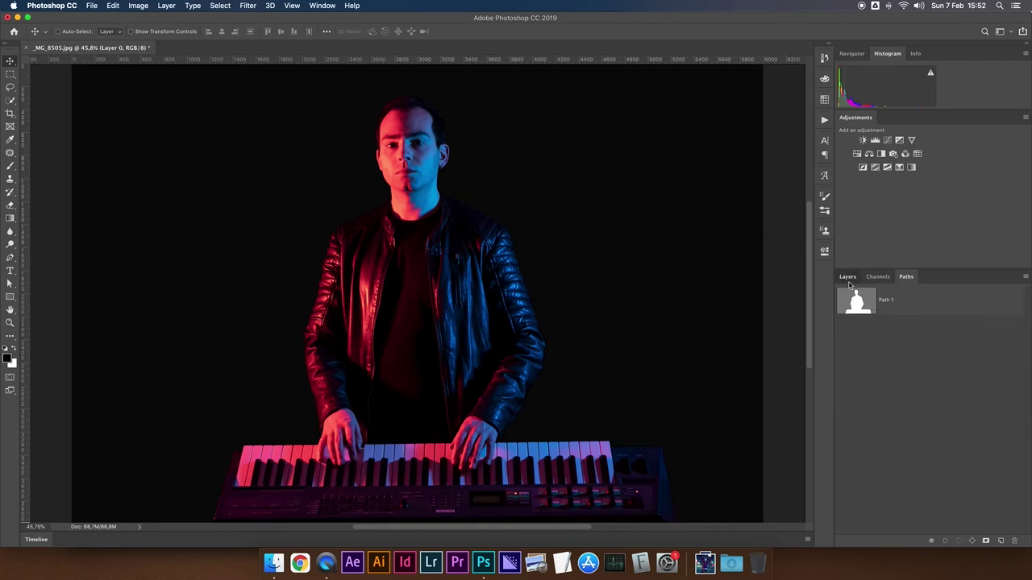
click(847, 278)
shift+click(911, 358)
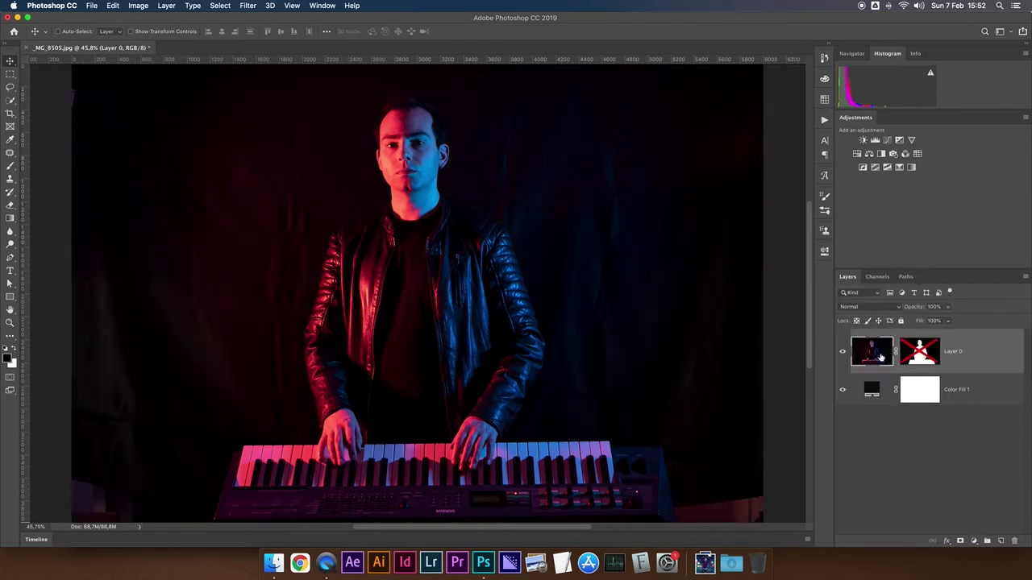
key(ctrl+j)
right_click(923, 355)
click(938, 366)
- Re-enable Layer 0's mask and make Layer 0 copy the working layer, zoomed in
shift+click(919, 395)
click(875, 357)
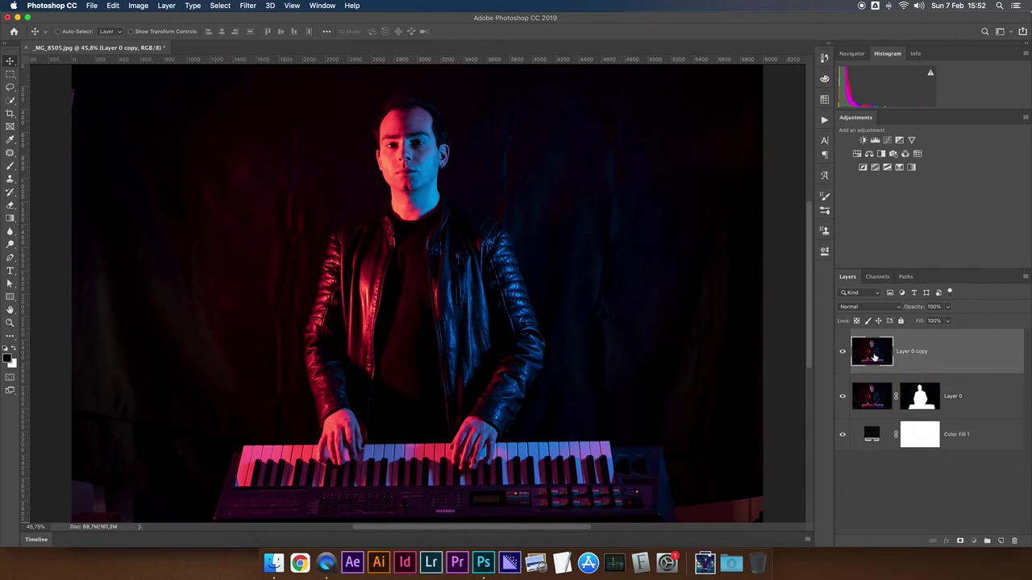
alt+click(842, 355)
alt+click(842, 355)
key(l)
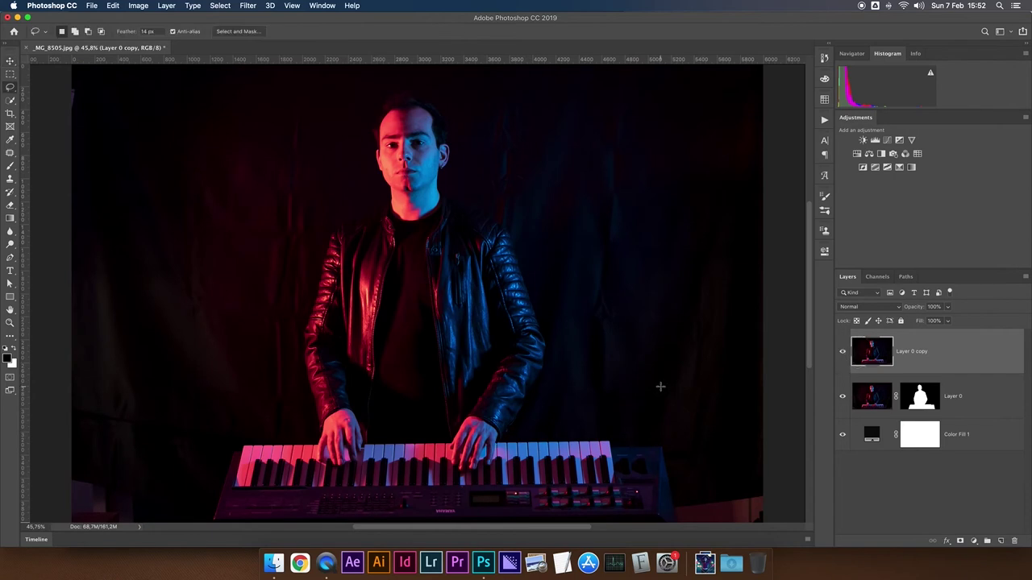
key(super+plus)
key(super+plus)
key(super+plus)
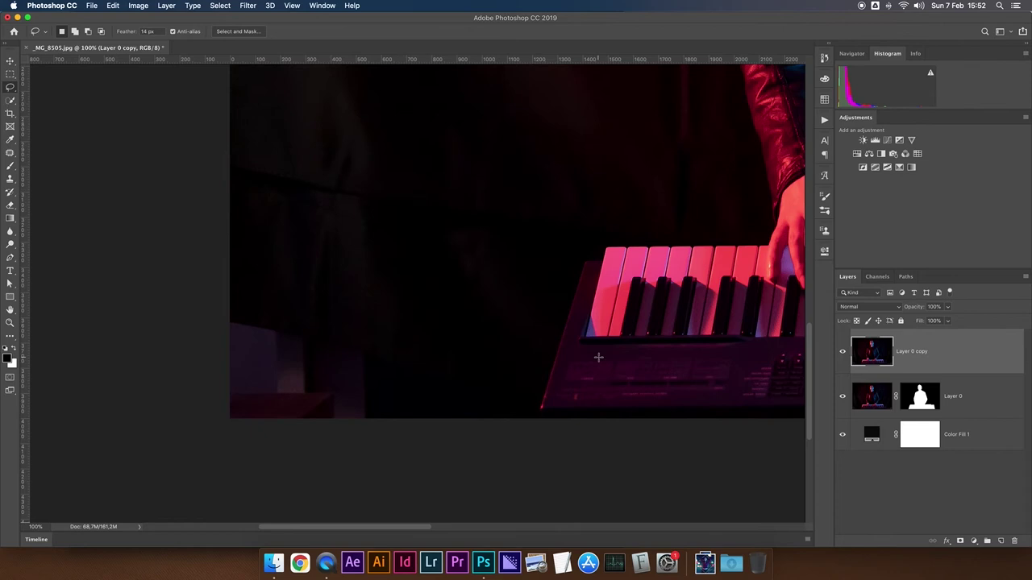
- Clone dark curtain over the background left of the keyboard with a 125 px brush
key(s)
drag(486, 304, 524, 303)
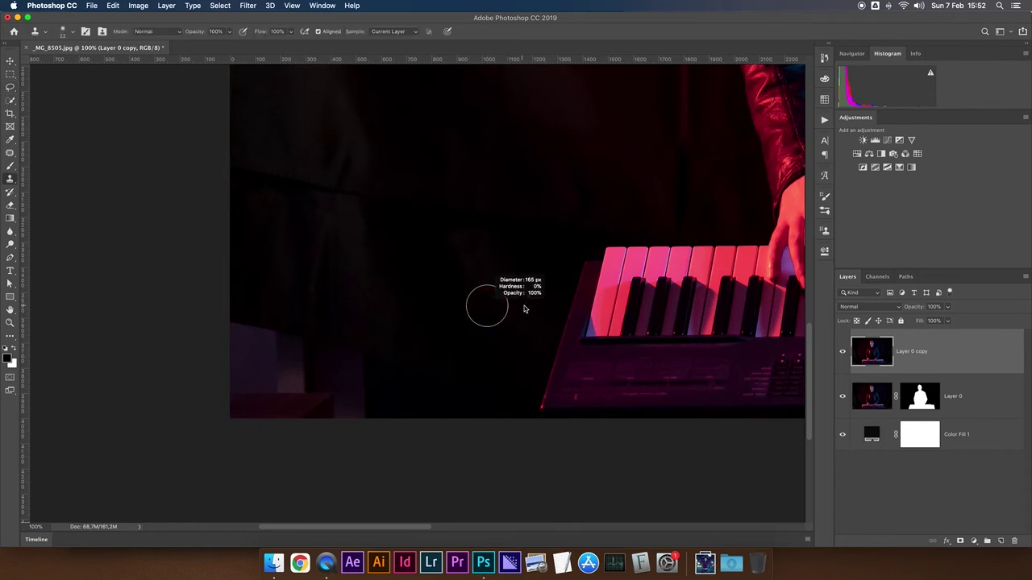
alt+click(575, 298)
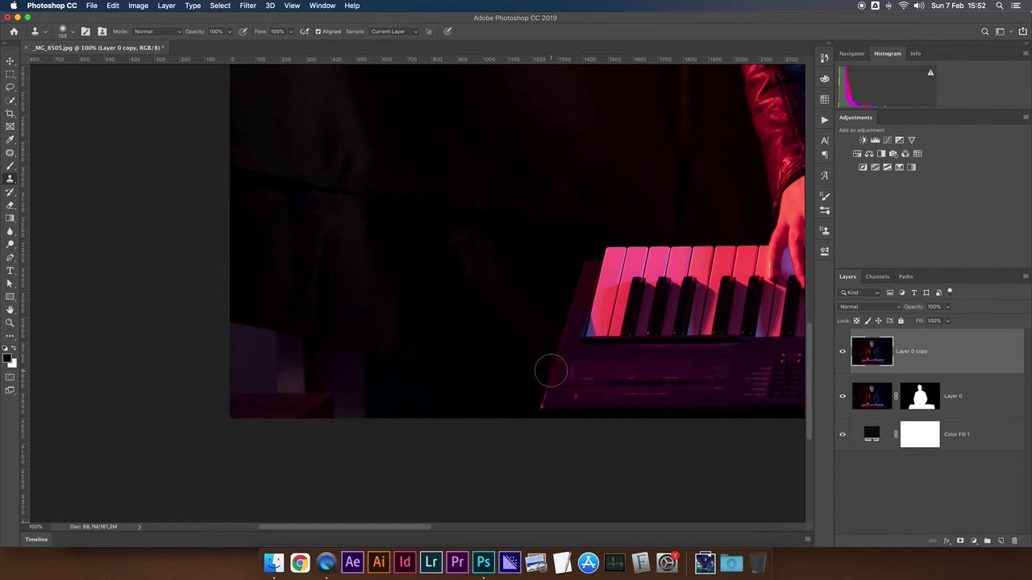
drag(550, 372, 536, 370)
drag(552, 371, 553, 369)
mouse_move(552, 369)
mouse_down()
mouse_move(255, 333)
mouse_move(201, 400)
mouse_move(498, 409)
mouse_up()
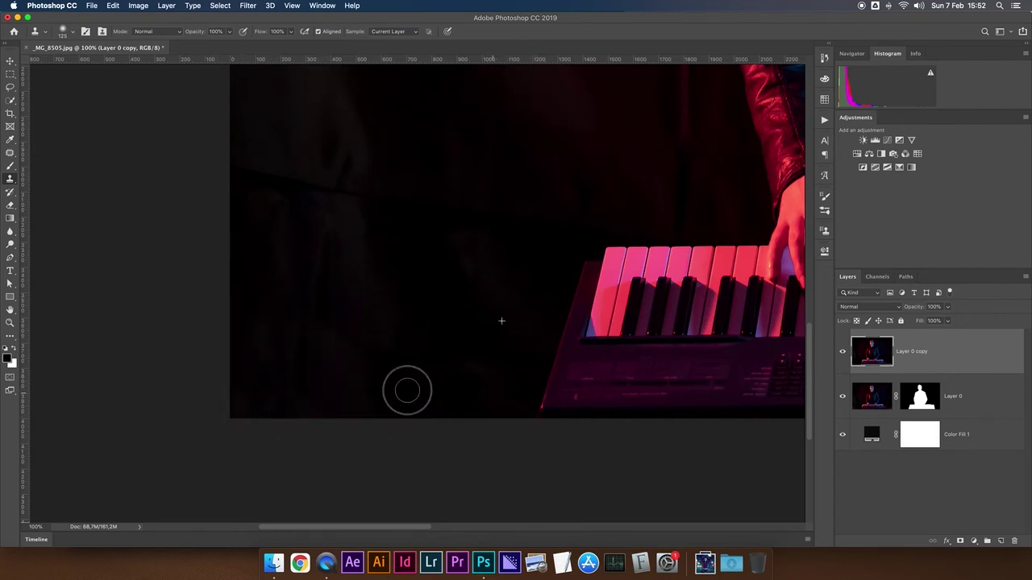
scroll(477, 373, right, 5)
scroll(484, 373, right, 5)
scroll(486, 373, right, 5)
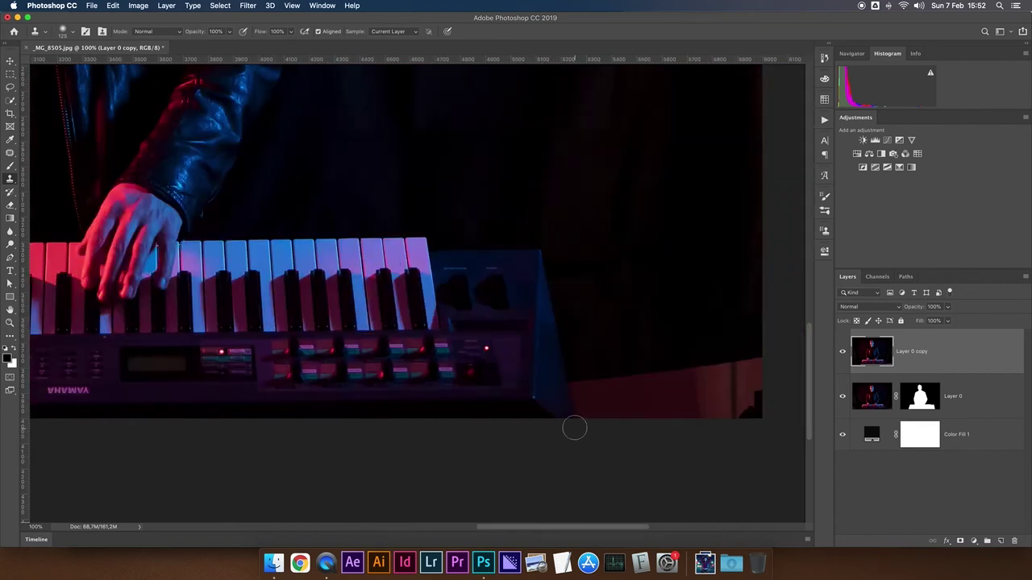
- Clone over the red floor at lower right with a 214 px brush, undoing the last stroke
key(bracketright)
key(bracketright)
mouse_move(568, 383)
mouse_down()
mouse_move(600, 390)
mouse_move(580, 405)
mouse_move(594, 409)
mouse_move(752, 375)
mouse_move(780, 408)
mouse_move(642, 405)
mouse_up()
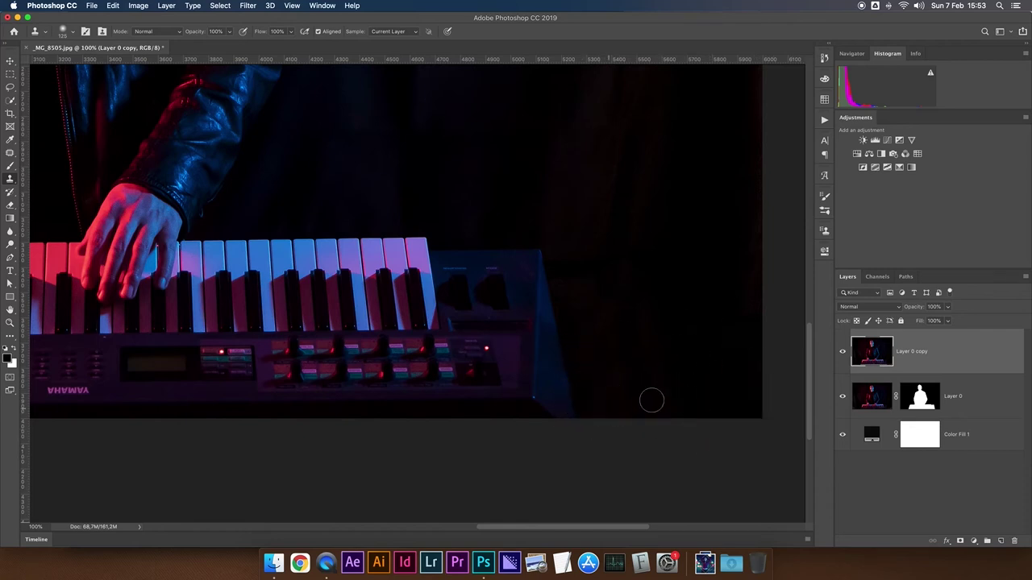
drag(631, 347, 653, 346)
drag(564, 341, 570, 379)
key(super+z)
key(super+z)
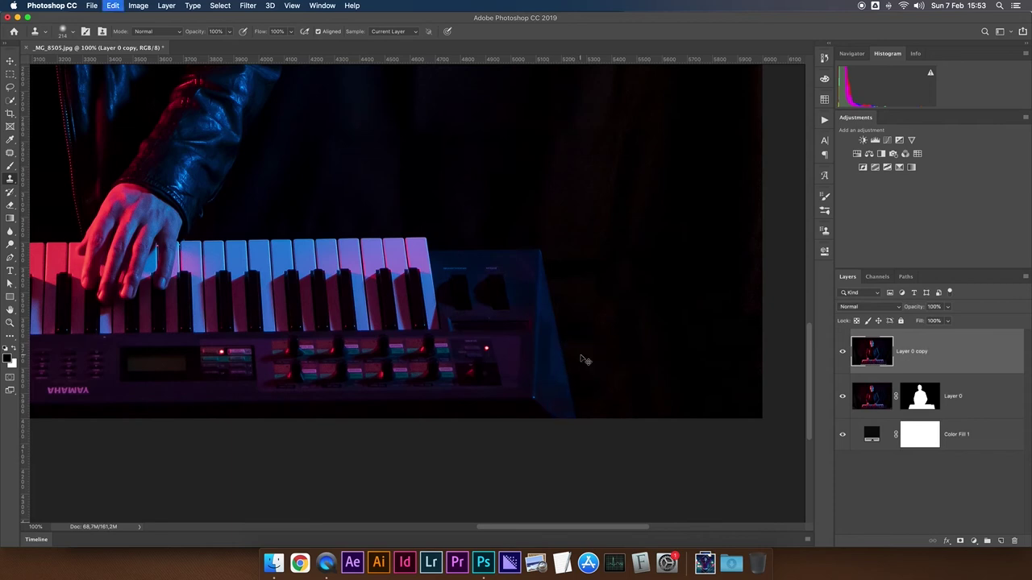
- Shrink the brush to 78 px, fit the photo, and undo the remaining clone strokes
scroll(584, 361, up, 2)
scroll(574, 357, up, 1)
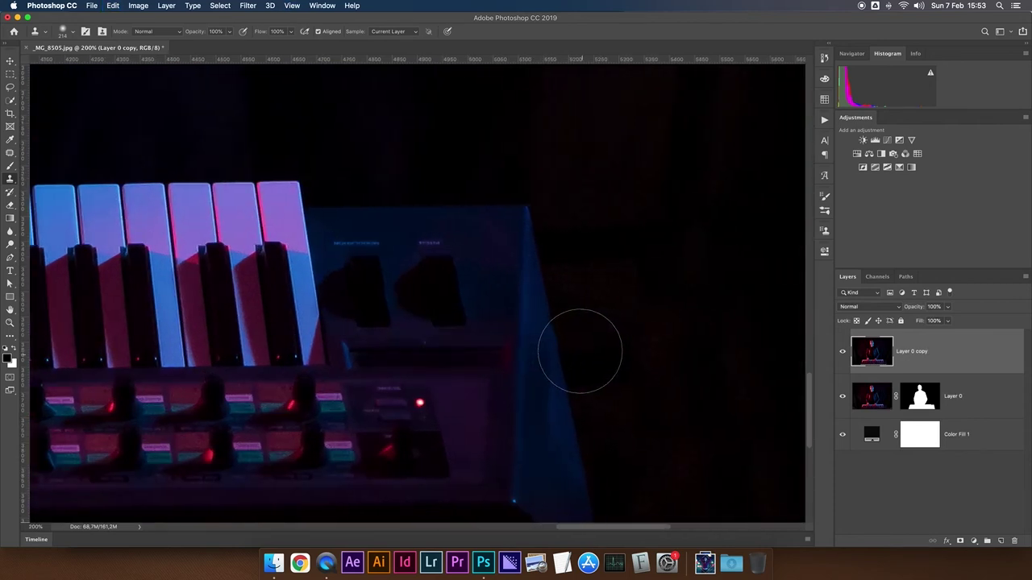
drag(565, 355, 516, 363)
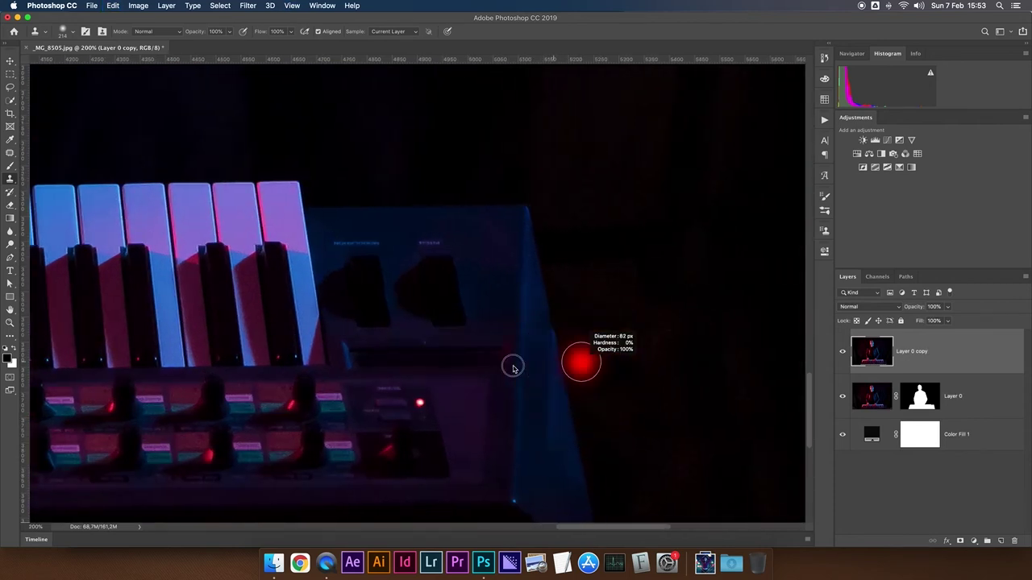
key(super+0)
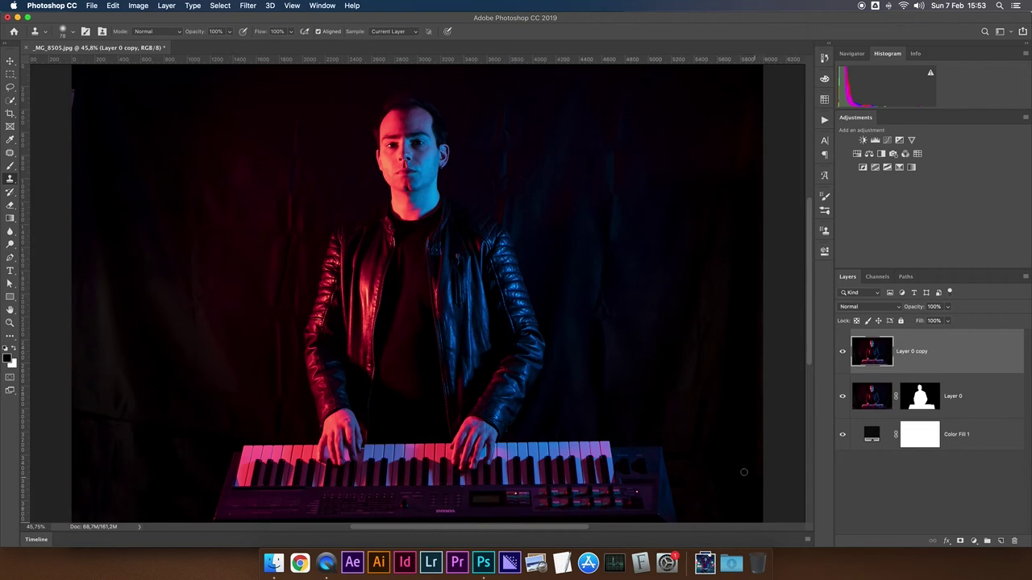
scroll(725, 434, down, 5)
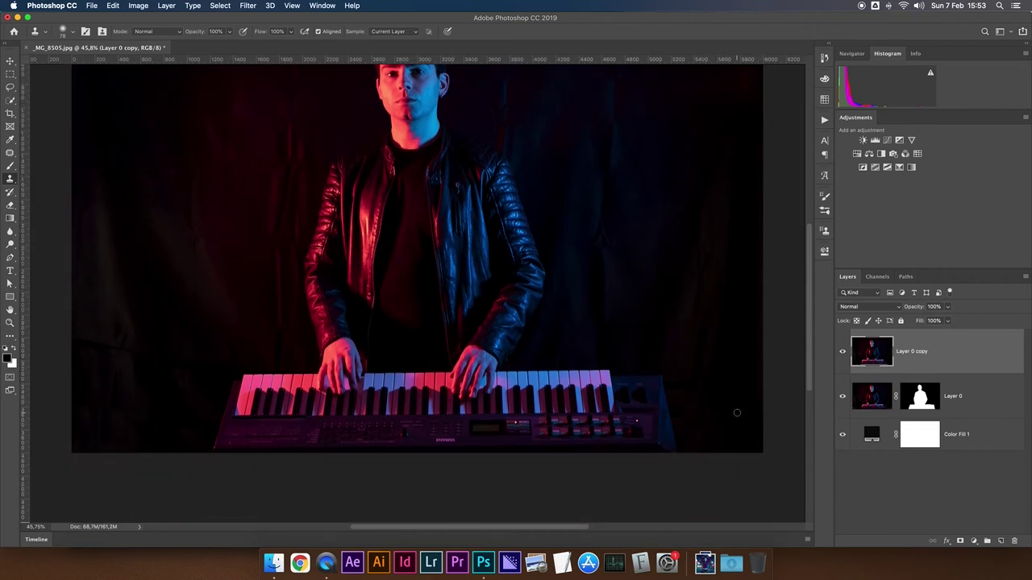
key(super+z)
key(super+z)
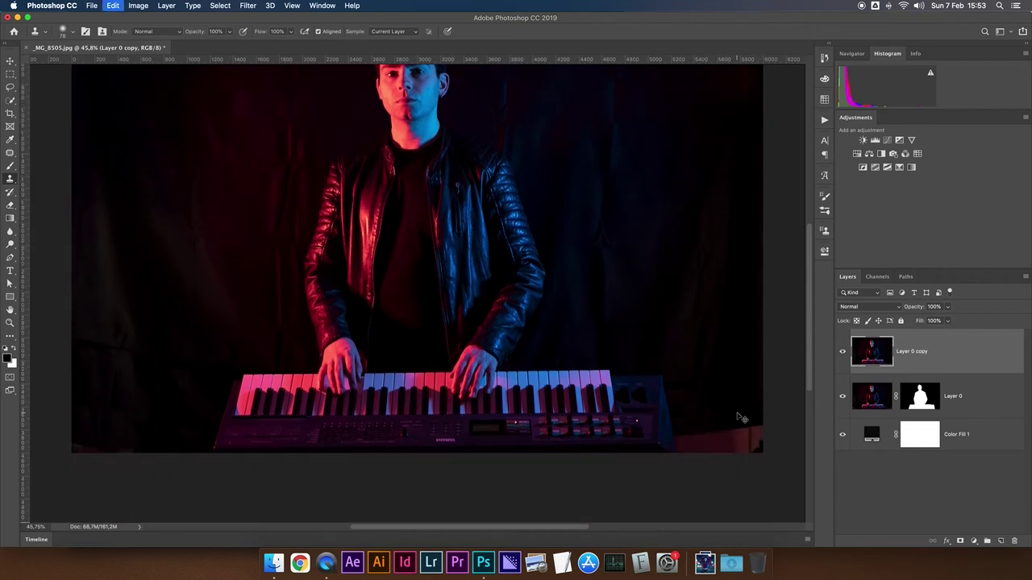
key(super+z)
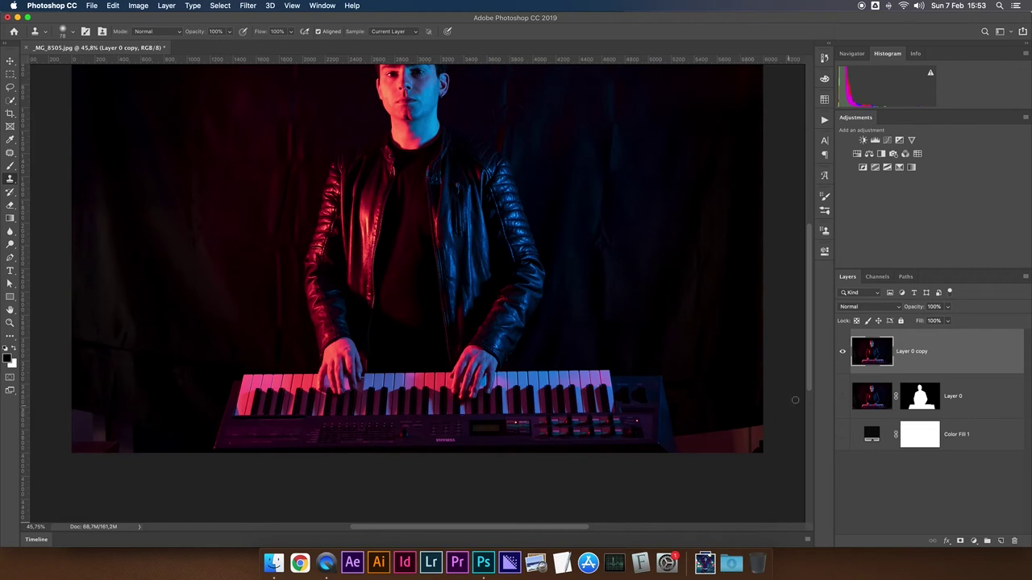
- Lasso the lower-right floor area and replace it with a Content-Aware fill
key(l)
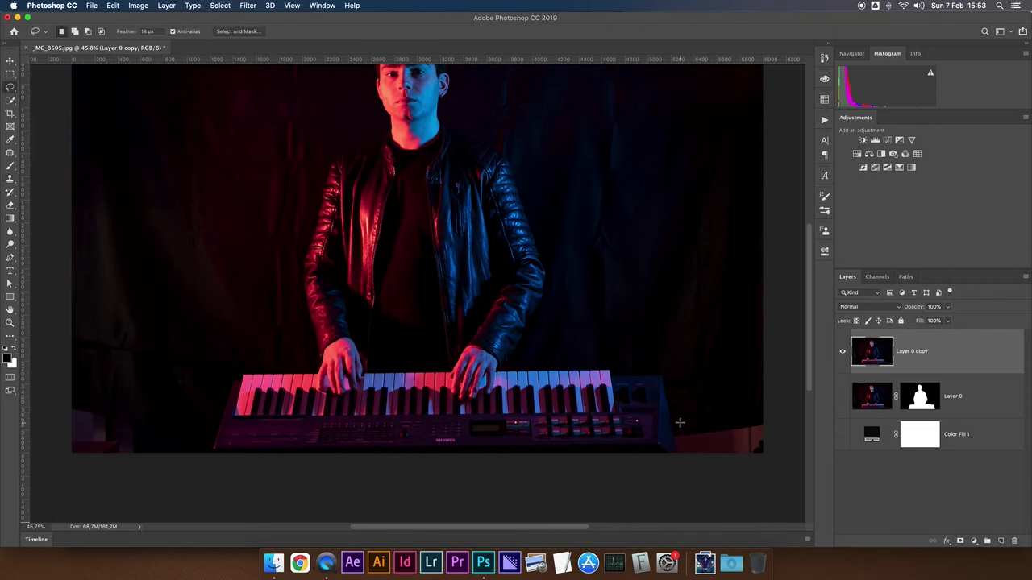
drag(668, 409, 783, 470)
drag(783, 470, 721, 410)
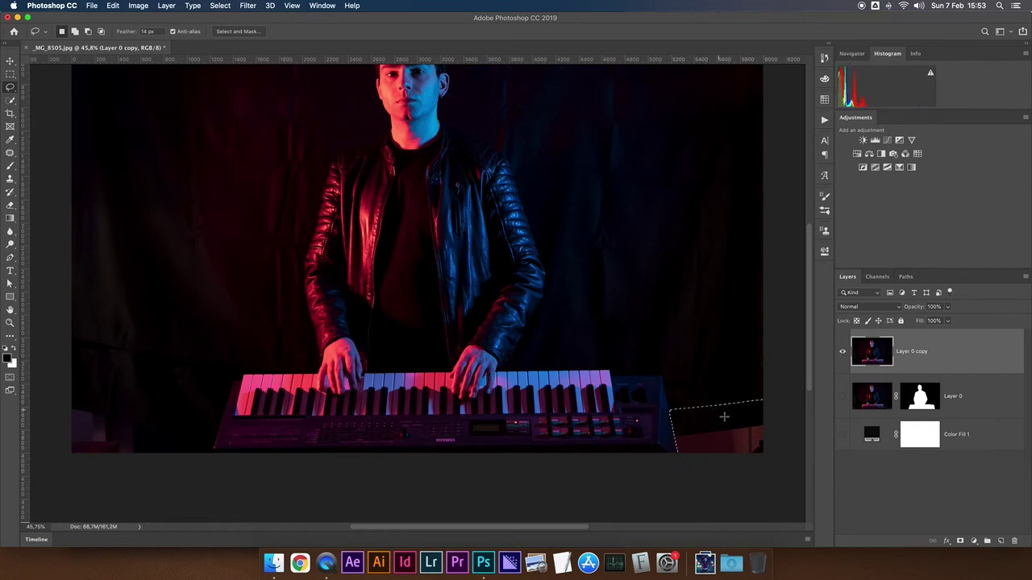
right_click(724, 414)
click(749, 484)
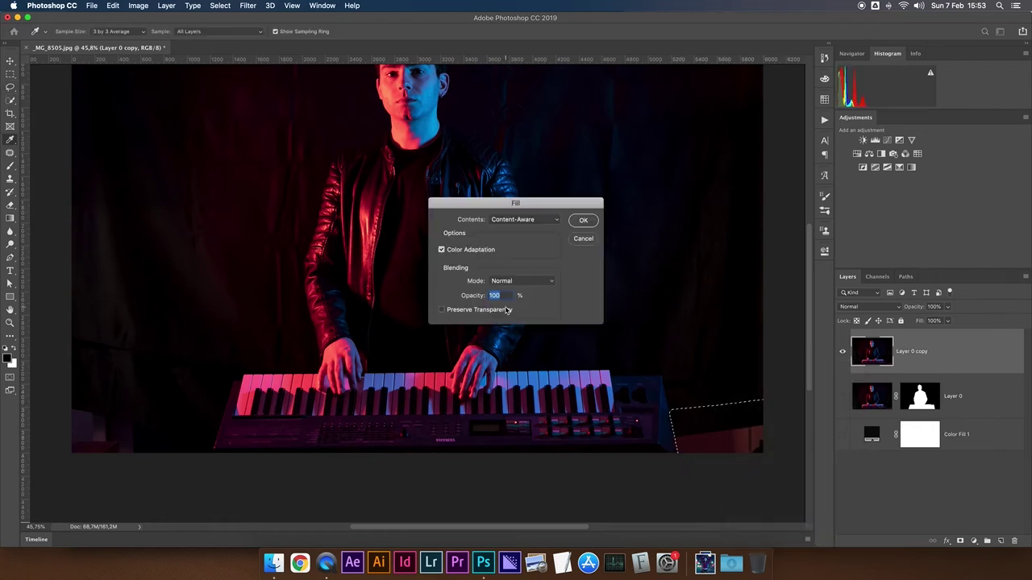
click(582, 221)
click(717, 457)
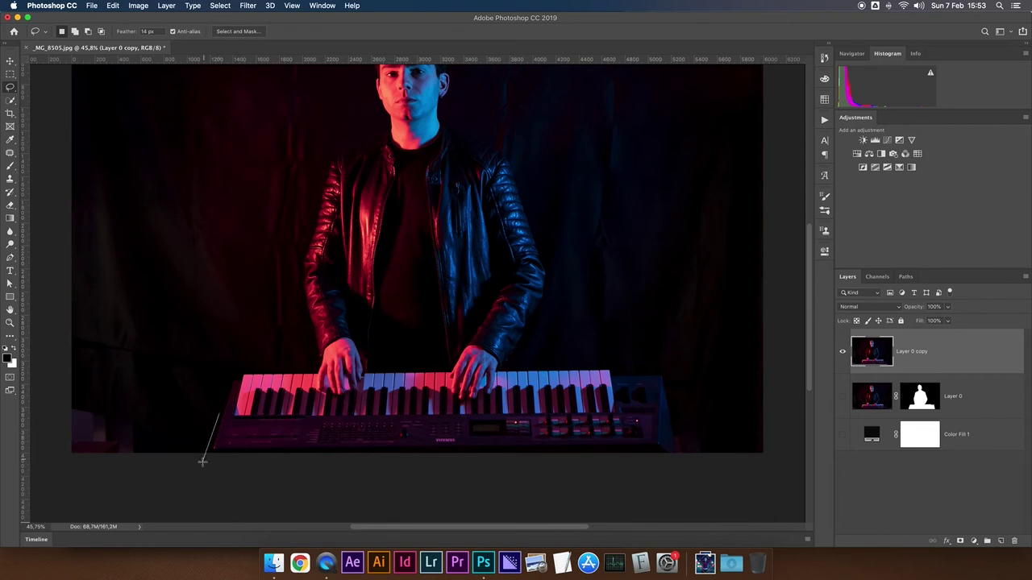
- Content-Aware fill the lassoed floor area at the lower left, then deselect
drag(209, 437, 50, 375)
right_click(152, 414)
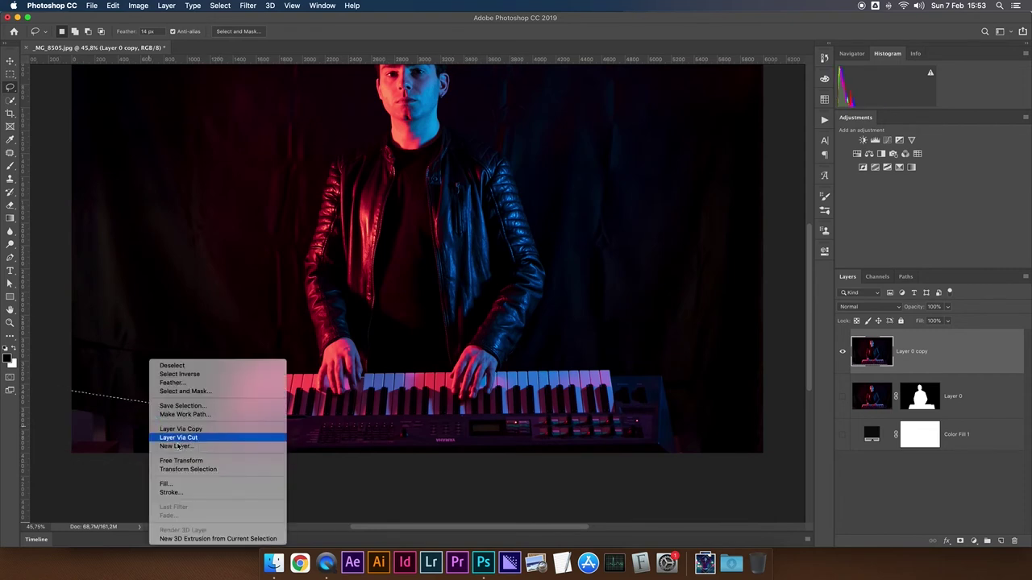
click(219, 483)
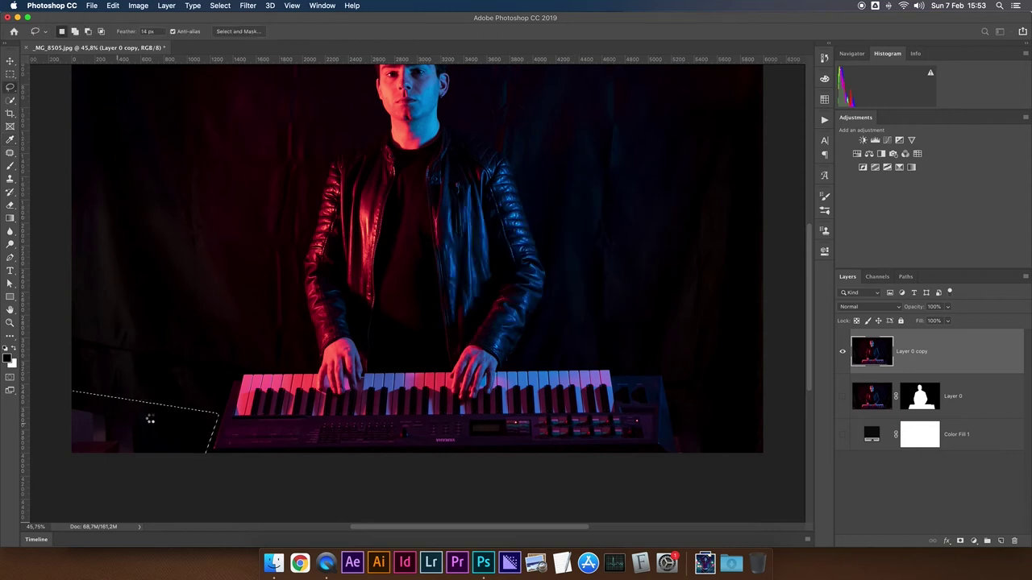
key(super+d)
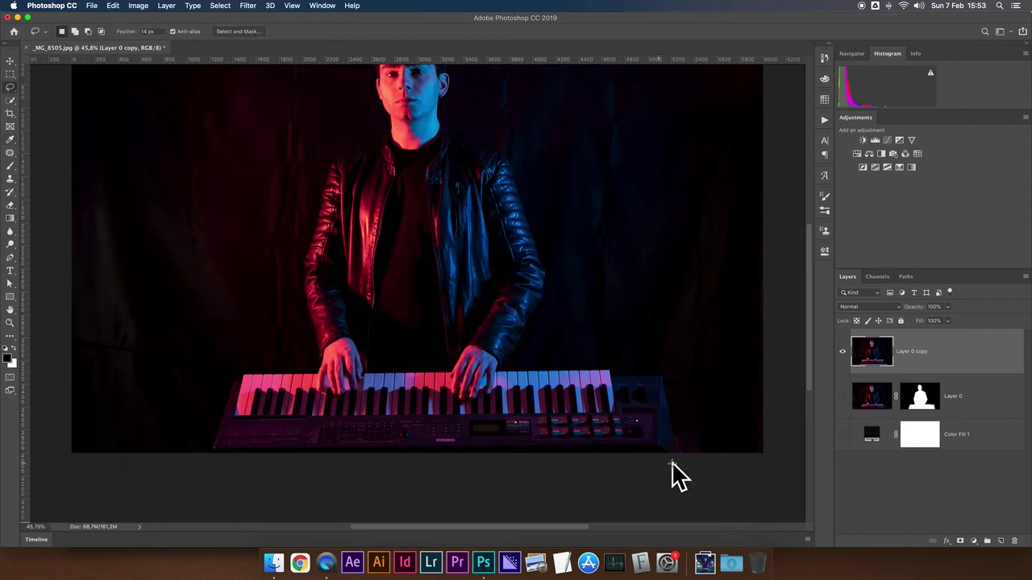
key(super+plus)
scroll(691, 453, up, 2)
- Clone dark background over the floor beside the keyboard's right end with an enlarged brush
scroll(694, 457, up, 2)
scroll(691, 452, up, 2)
scroll(644, 439, right, 2)
scroll(609, 429, up, 2)
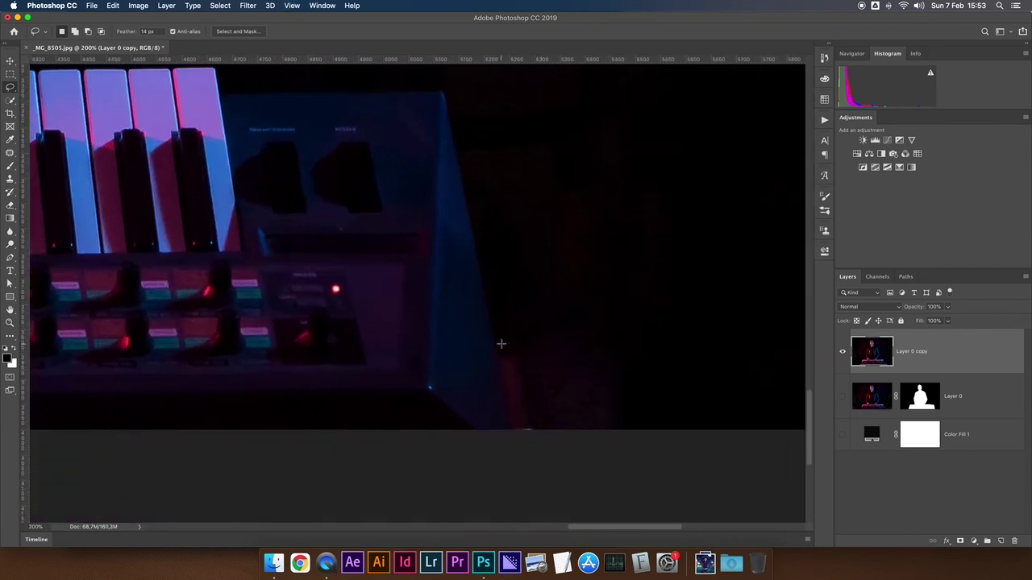
key(s)
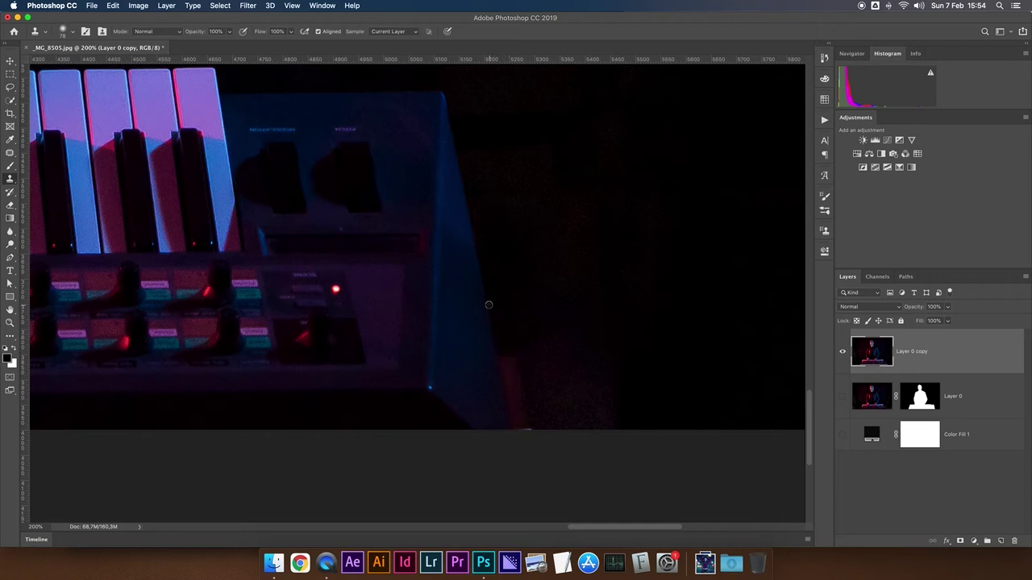
key(bracketright)
key(bracketright)
key(bracketright)
key(bracketright)
key(bracketright)
drag(502, 370, 533, 413)
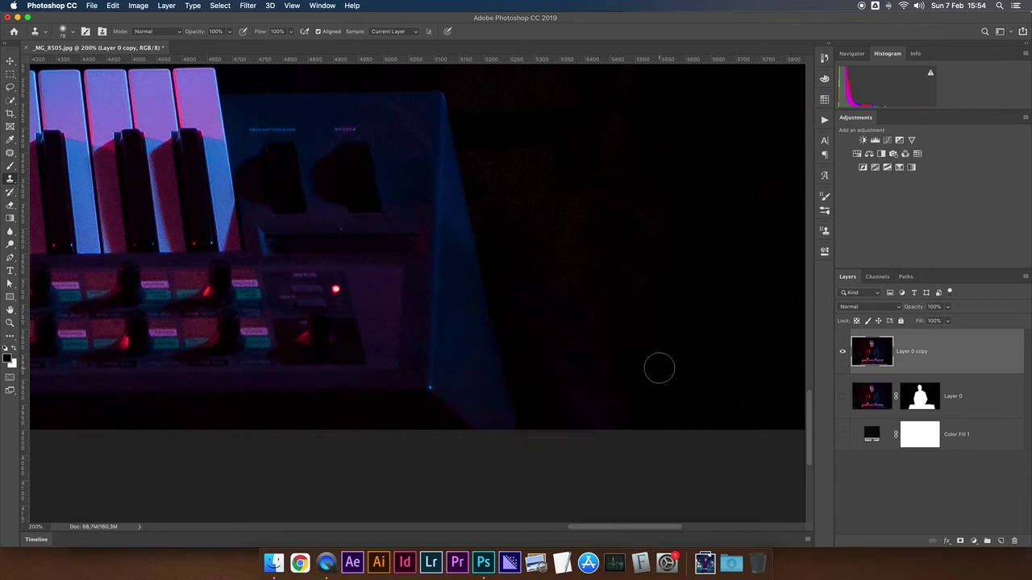
key(super+0)
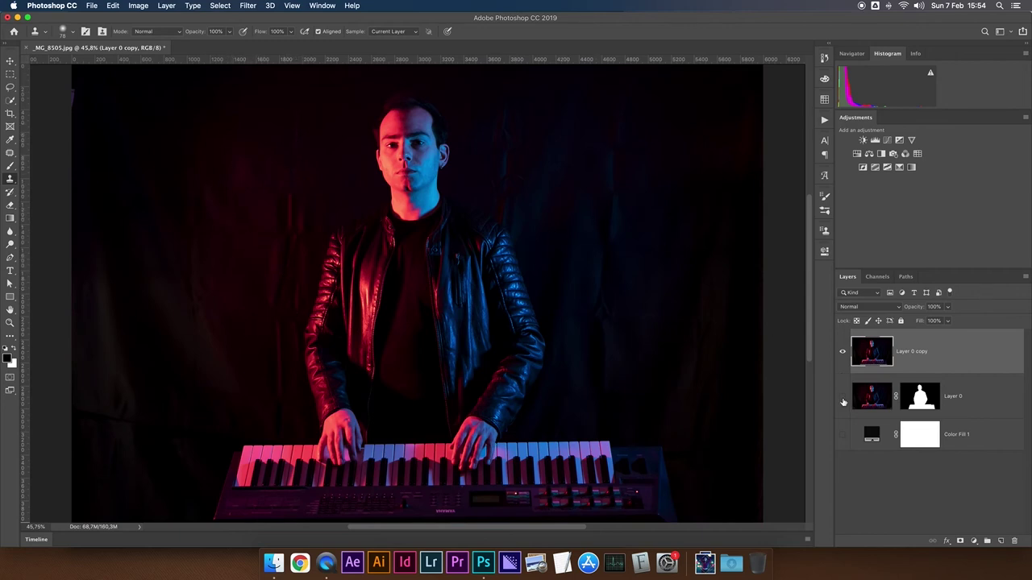
- Toggle Layer 0 copy to compare, leave the curtain showing, enlarge the brush to ~187 px, zoom in
alt+click(842, 352)
click(842, 352)
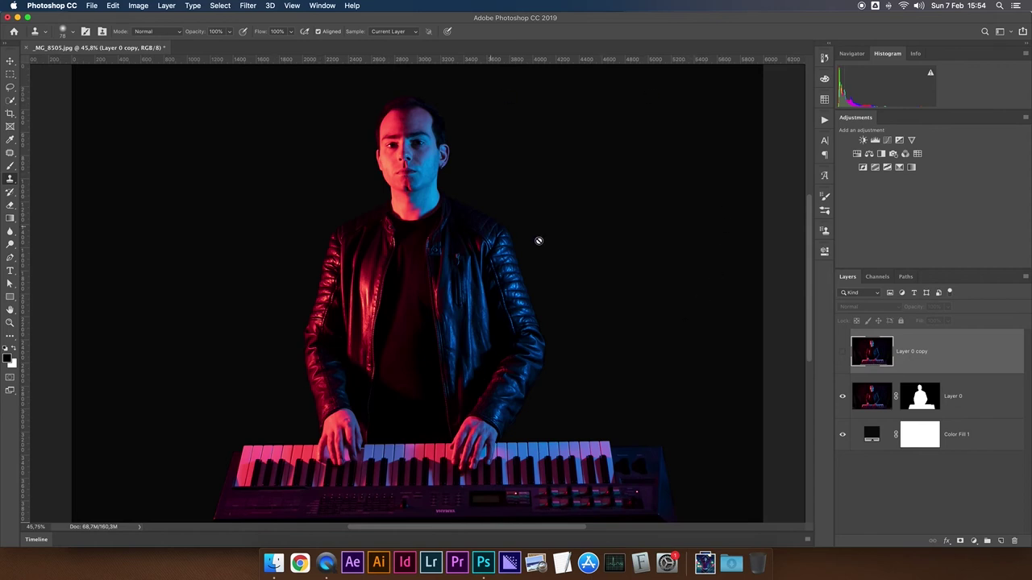
click(842, 352)
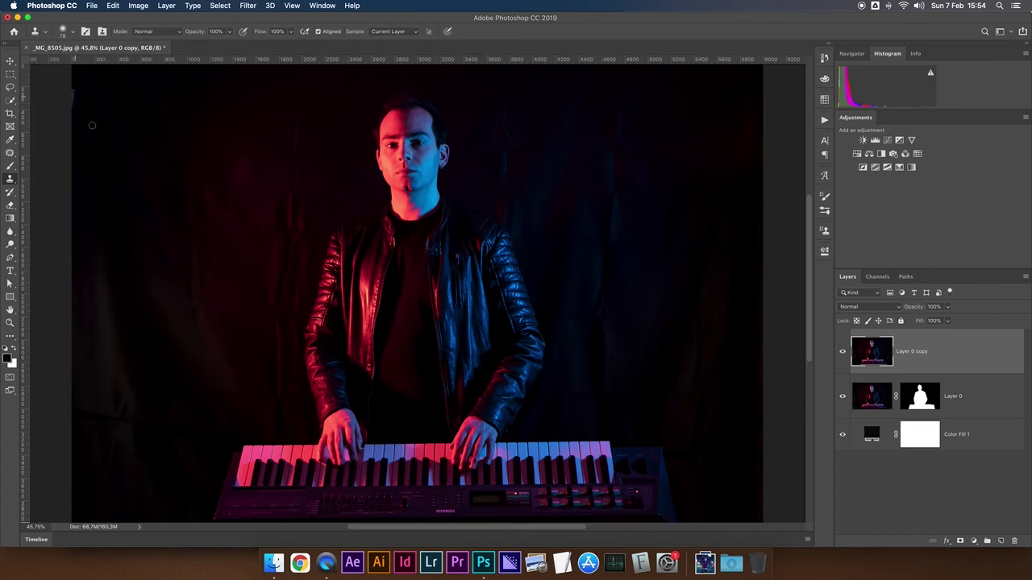
drag(92, 125, 129, 125)
key(super+plus)
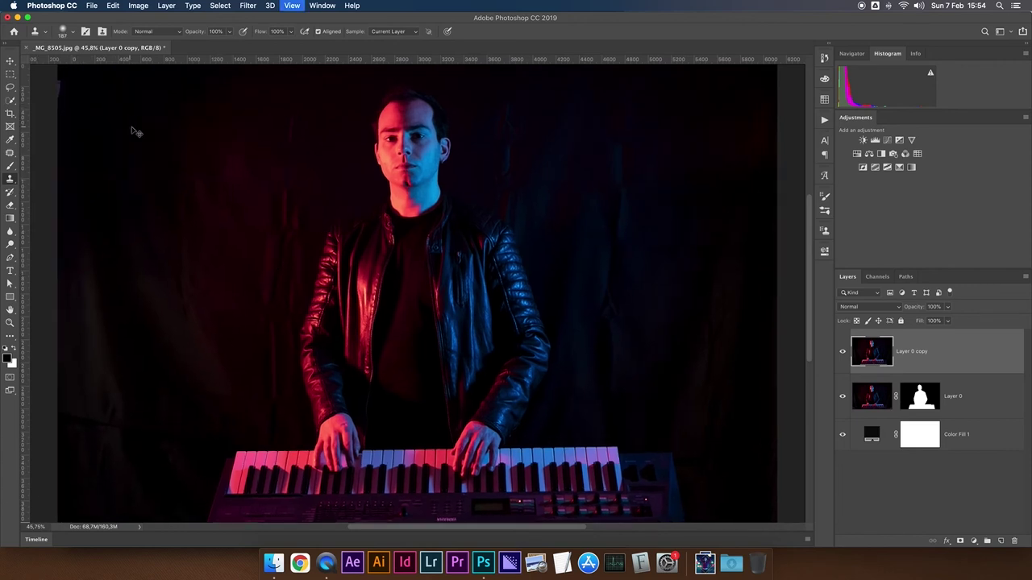
- Try a Patch tool selection along the photo's left edge, then deselect and zoom back out
drag(173, 150, 199, 175)
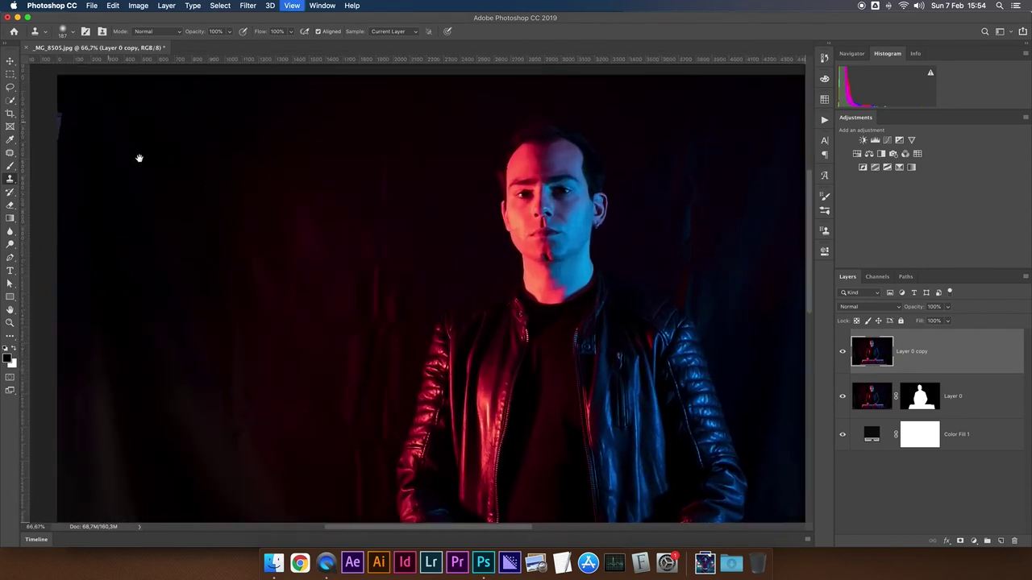
key(super+plus)
drag(222, 211, 251, 227)
key(super+r)
key(j)
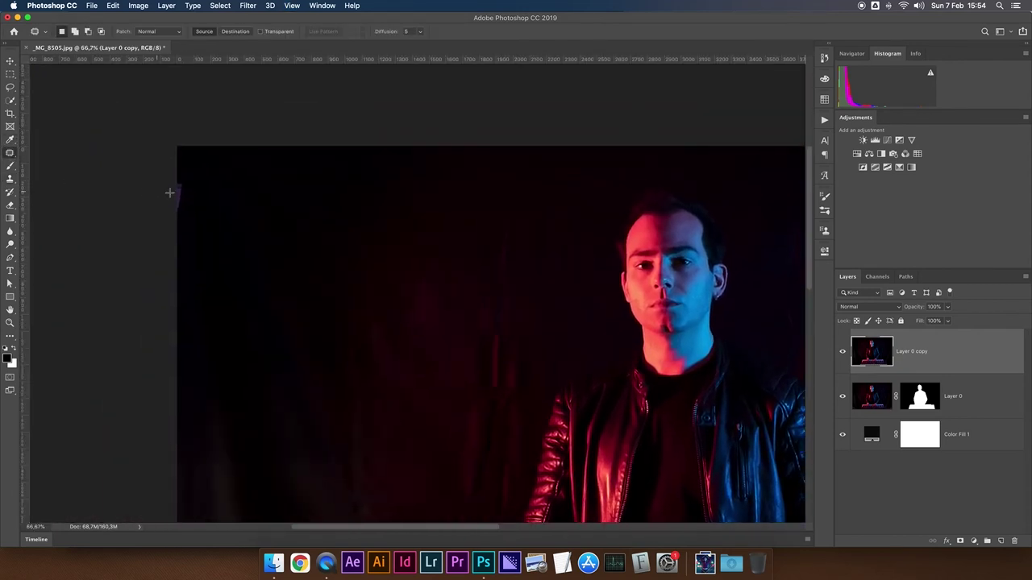
mouse_move(179, 172)
mouse_down()
mouse_move(166, 217)
mouse_move(234, 203)
mouse_up()
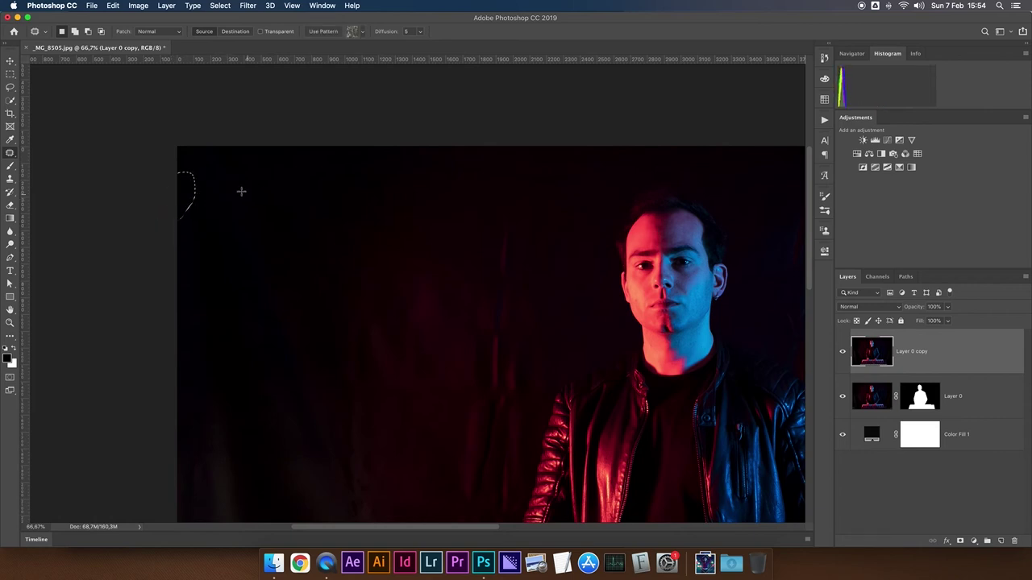
key(super+d)
key(super+minus)
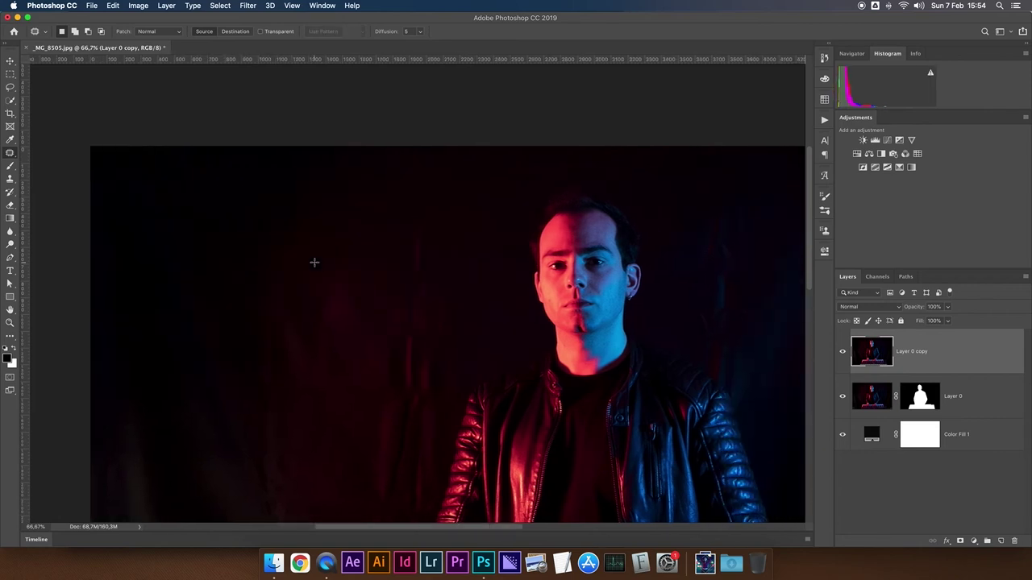
key(super+minus)
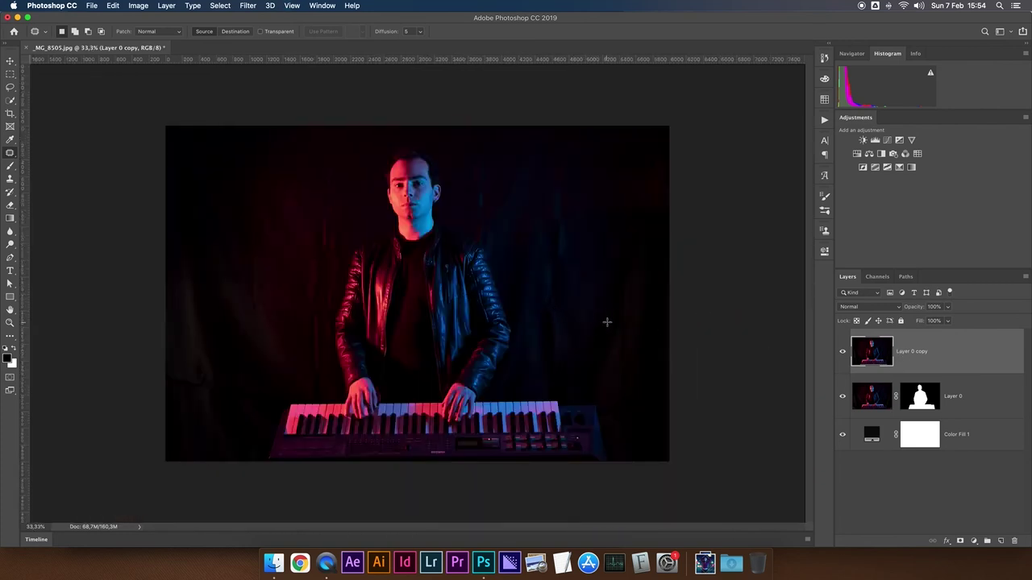
- Hide Layer 0 copy so the keyboardist shows on black, viewing at 50%
click(843, 353)
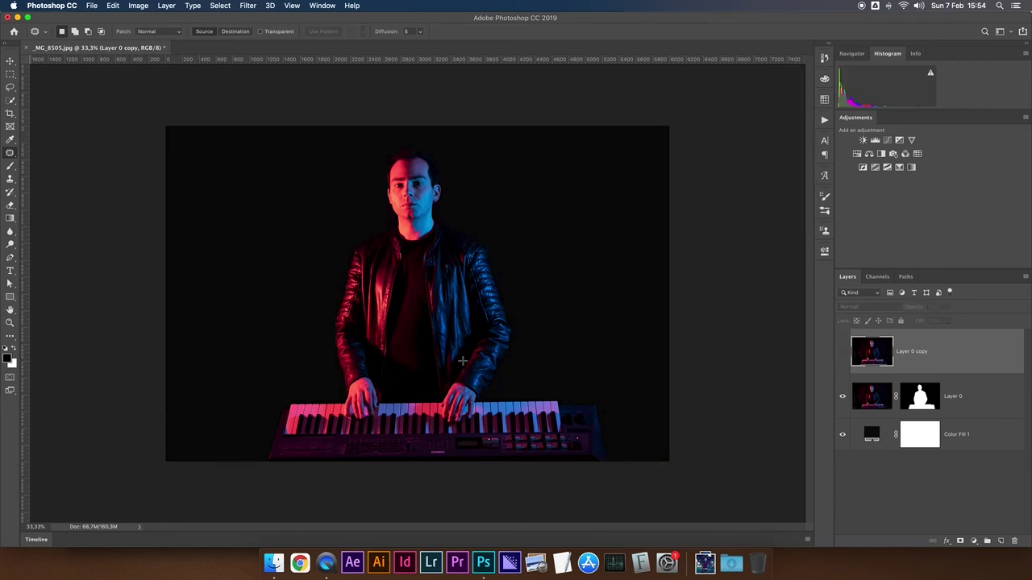
key(ctrl+plus)
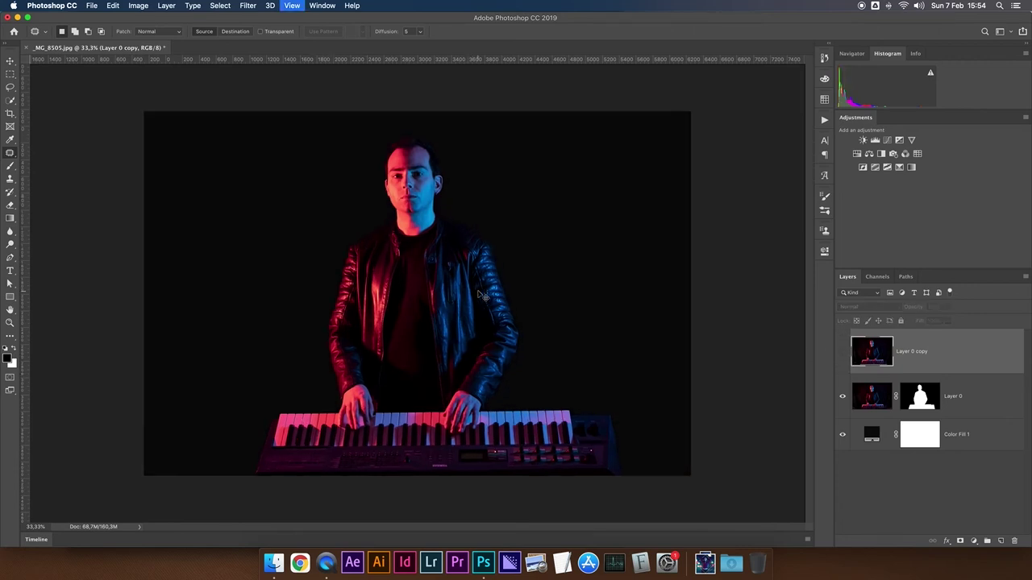
scroll(478, 291, down, 2)
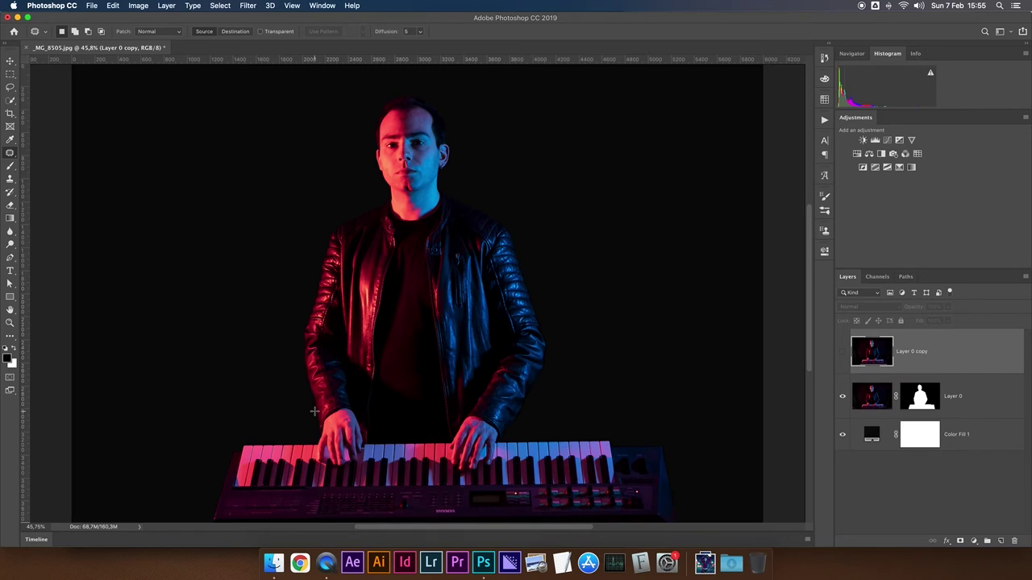
scroll(564, 311, down, 1)
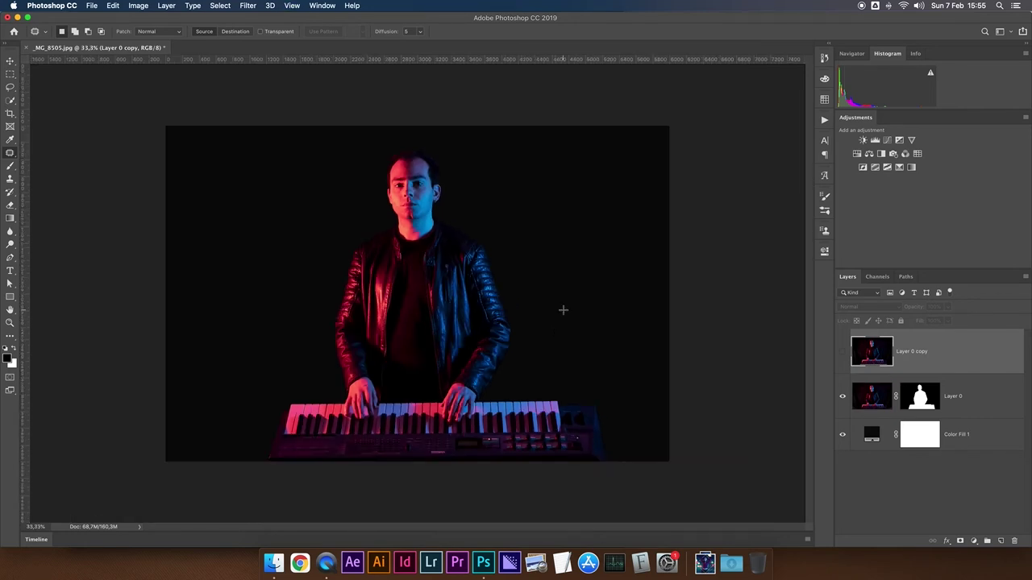
- Show Layer 0 copy with the curtain and bring up the Paths list showing Path 1
click(842, 351)
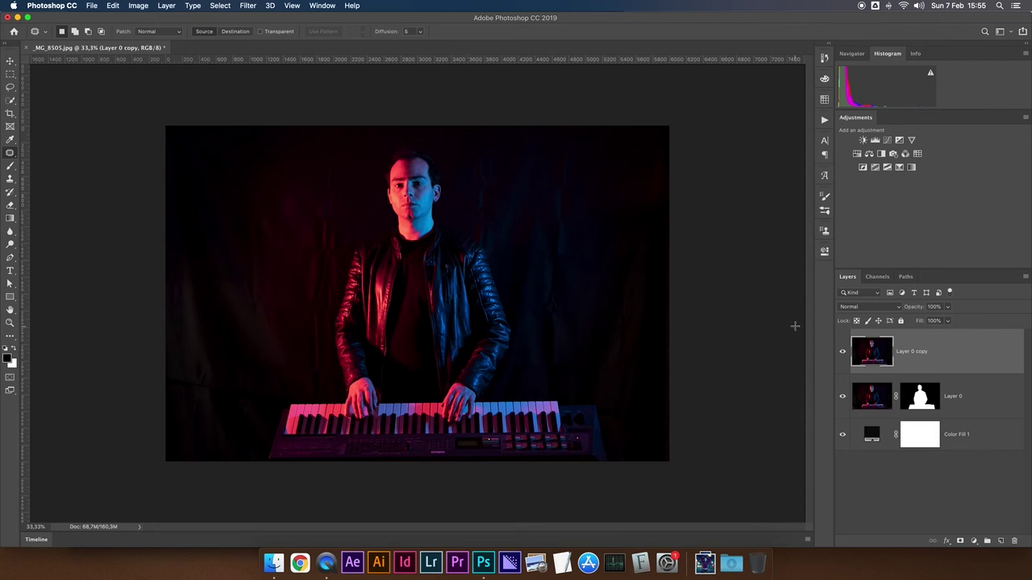
click(904, 278)
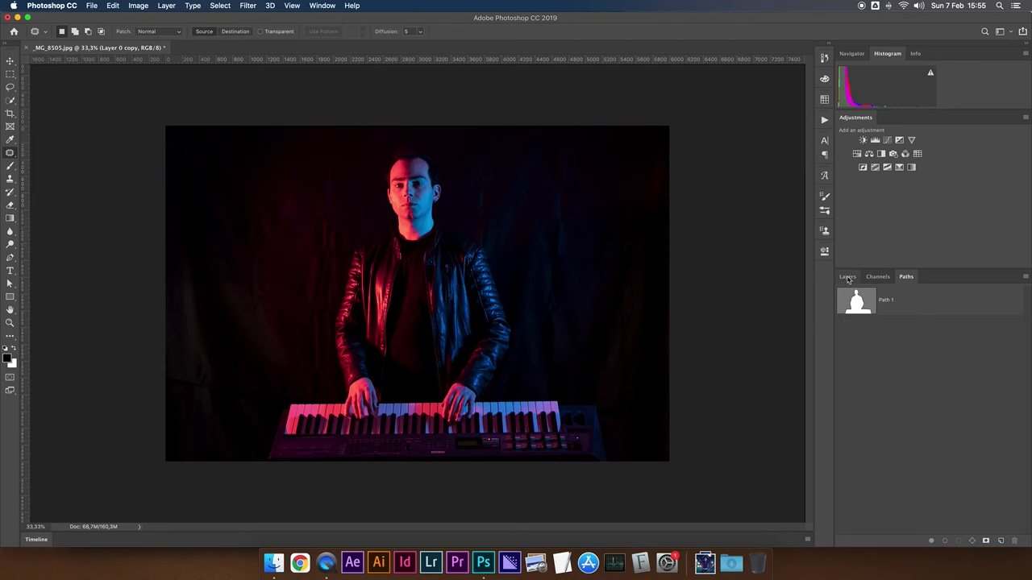
- Flatten all layers into one Background via the Layers panel menu, then add Selective Color 1
click(847, 278)
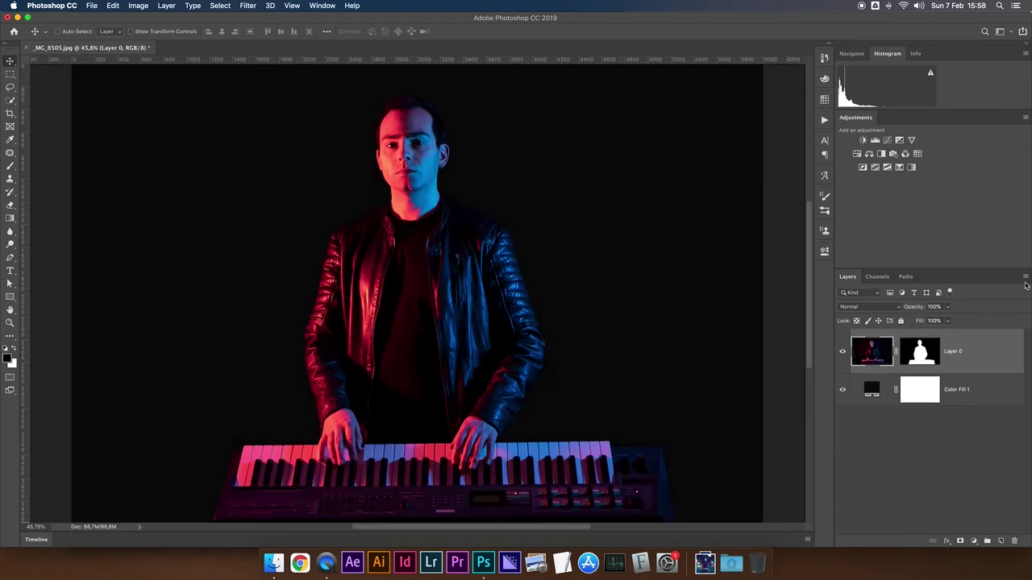
click(1024, 277)
click(911, 488)
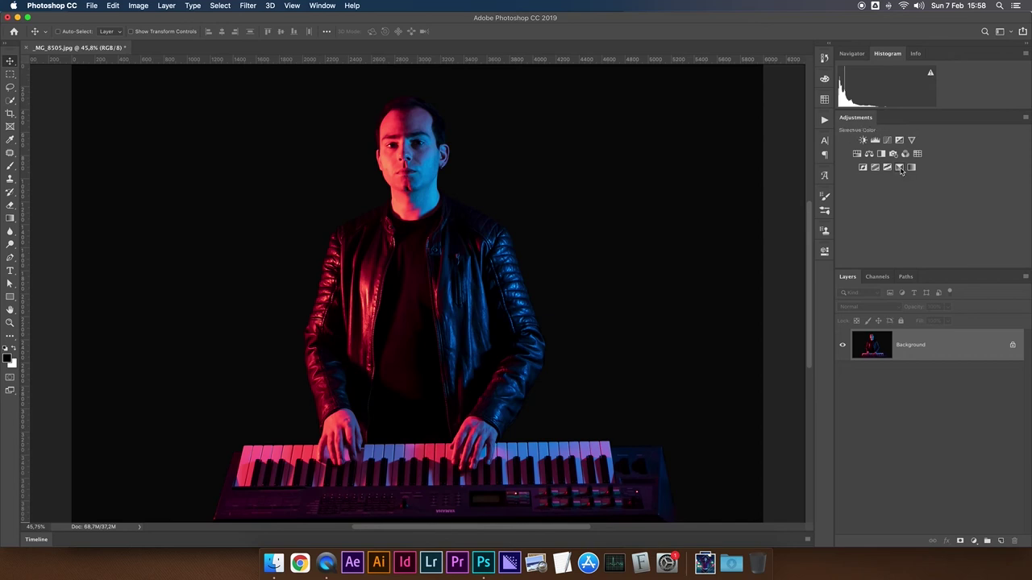
click(900, 168)
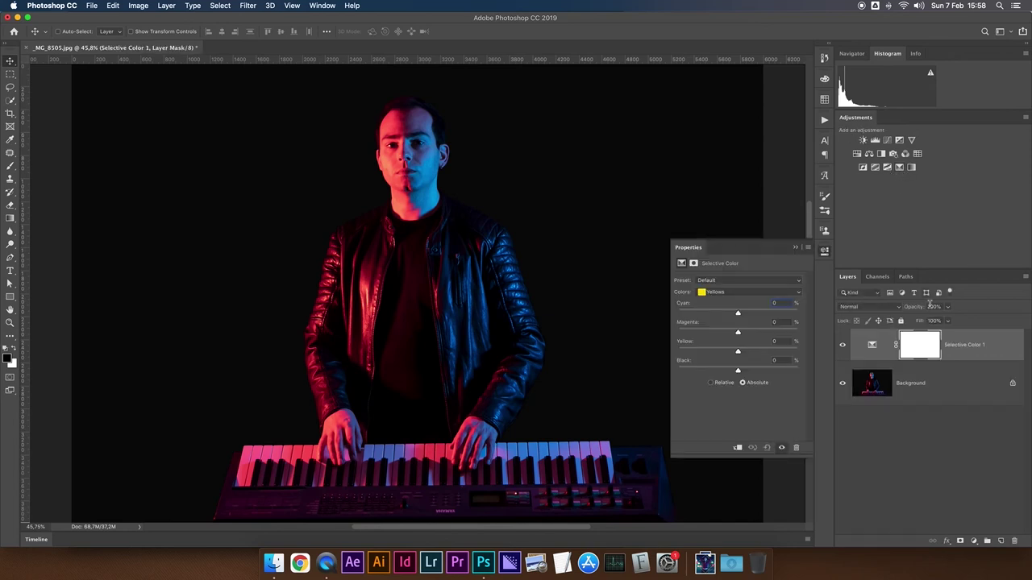
- In Selective Color Reds, remove cyan and magenta toward orange and reduce black to brighten the face
click(723, 292)
click(723, 292)
click(724, 285)
click(842, 346)
scroll(518, 223, up, 2)
scroll(518, 223, up, 2)
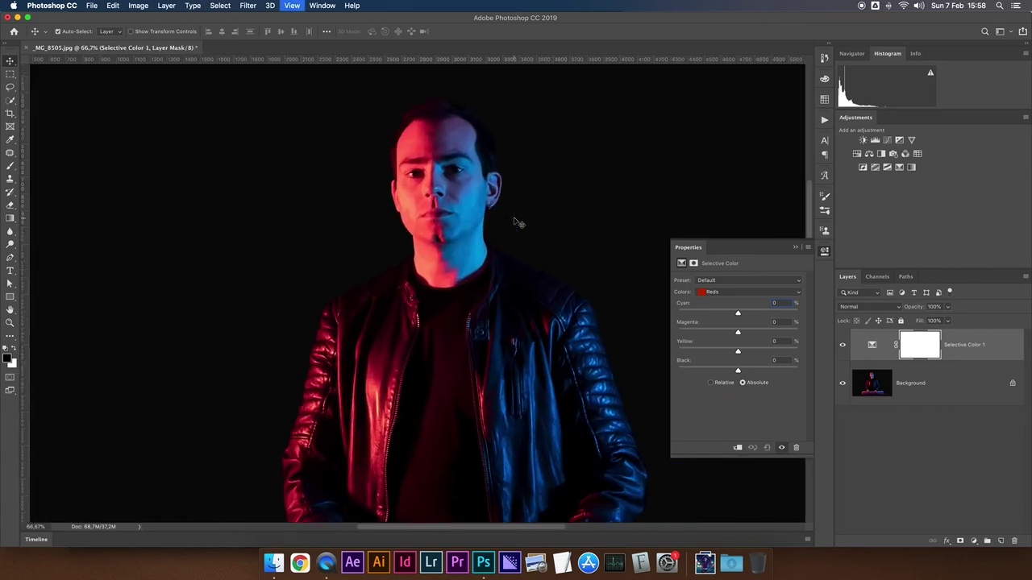
scroll(520, 224, up, 2)
scroll(516, 222, up, 3)
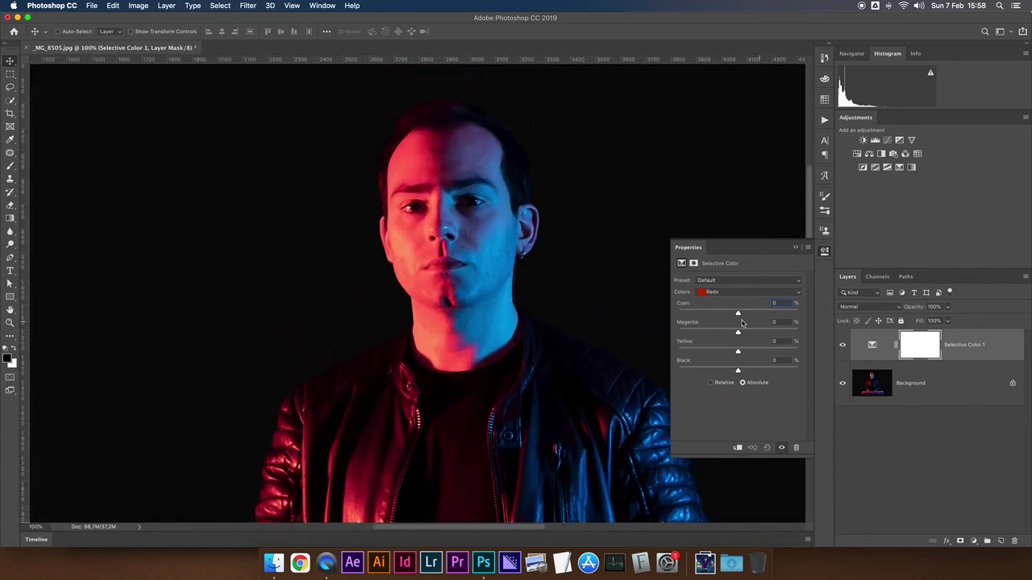
drag(737, 315, 716, 315)
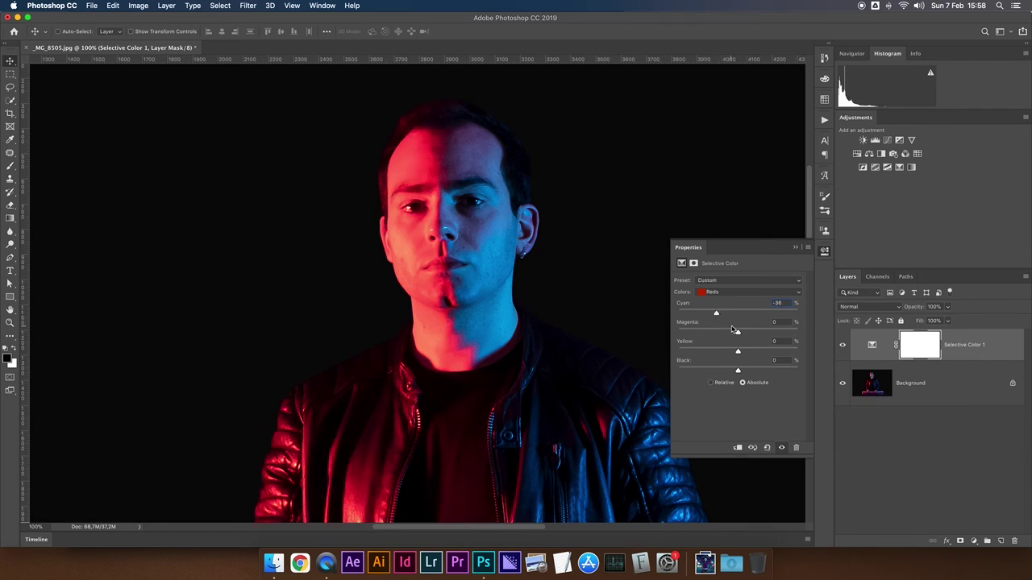
mouse_move(737, 332)
mouse_down()
mouse_move(711, 335)
mouse_move(749, 353)
mouse_up()
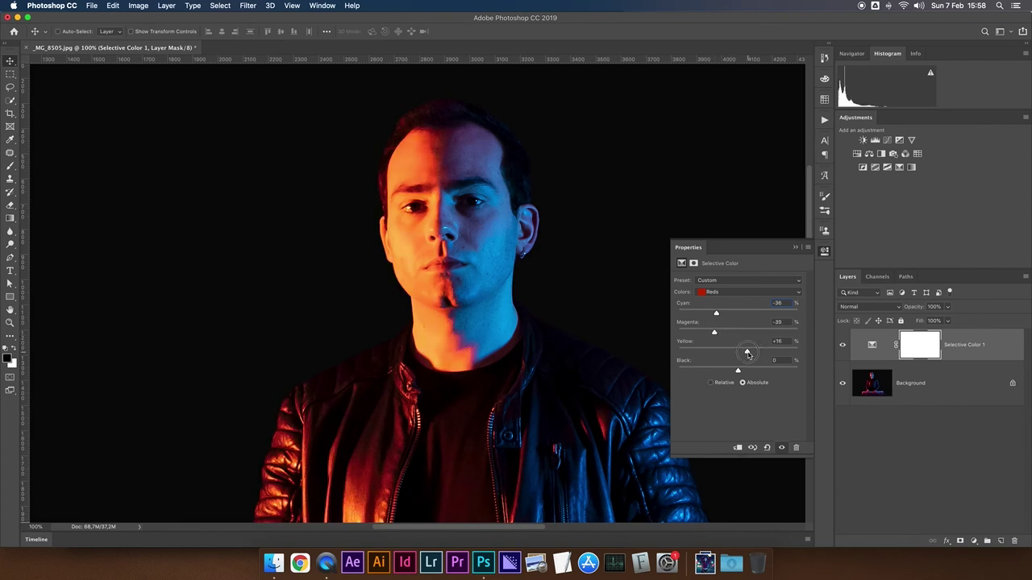
drag(737, 373, 727, 375)
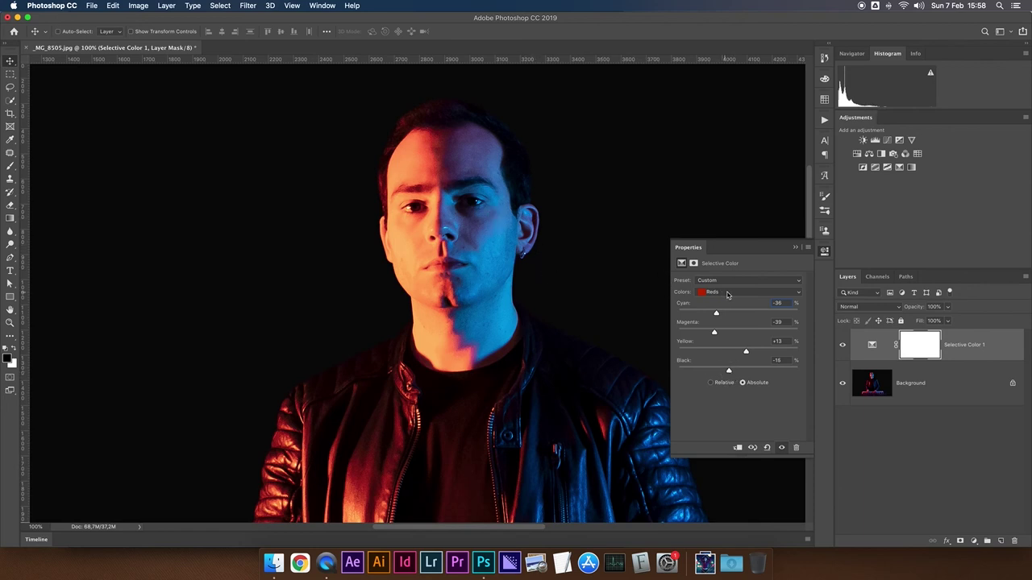
- Set the Yellows to Cyan -45%, Magenta -39%, Yellow +2%, Black -39%, comparing before and after
click(728, 291)
click(729, 298)
mouse_move(737, 315)
mouse_down()
mouse_move(786, 321)
mouse_move(710, 319)
mouse_move(772, 335)
mouse_move(715, 330)
mouse_up()
drag(716, 330, 715, 329)
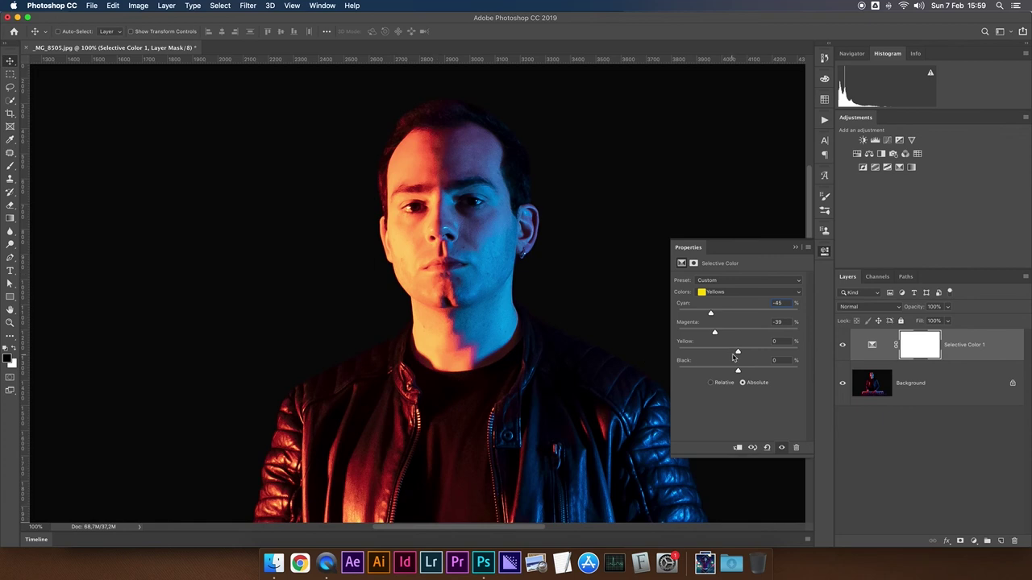
mouse_move(737, 353)
mouse_down()
mouse_move(741, 360)
mouse_move(701, 371)
mouse_move(714, 371)
mouse_up()
click(843, 345)
click(842, 345)
click(842, 346)
click(736, 292)
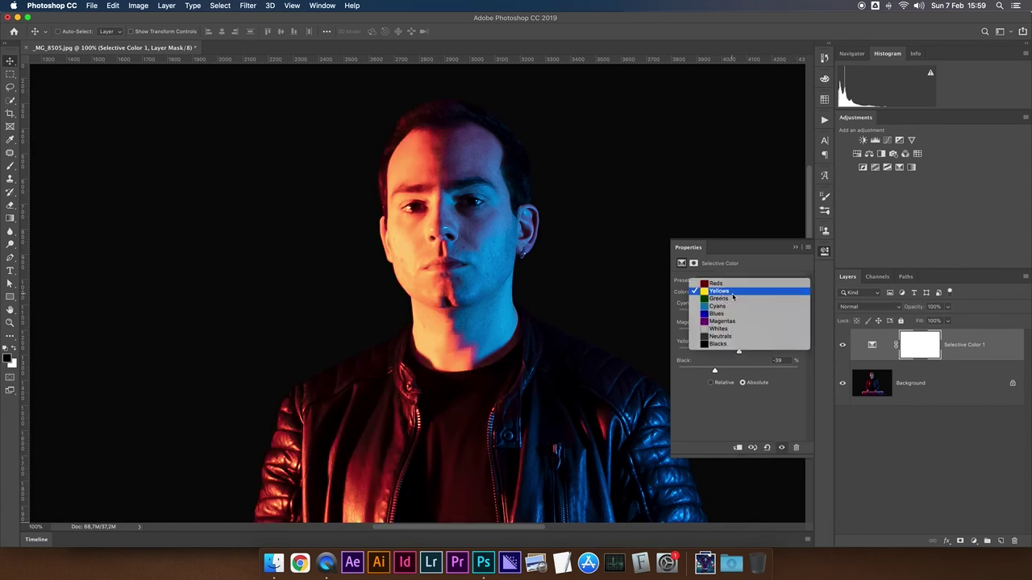
- Set the Cyans to Cyan +36%, Magenta -23%, Yellow -31%, Black -20%
click(734, 313)
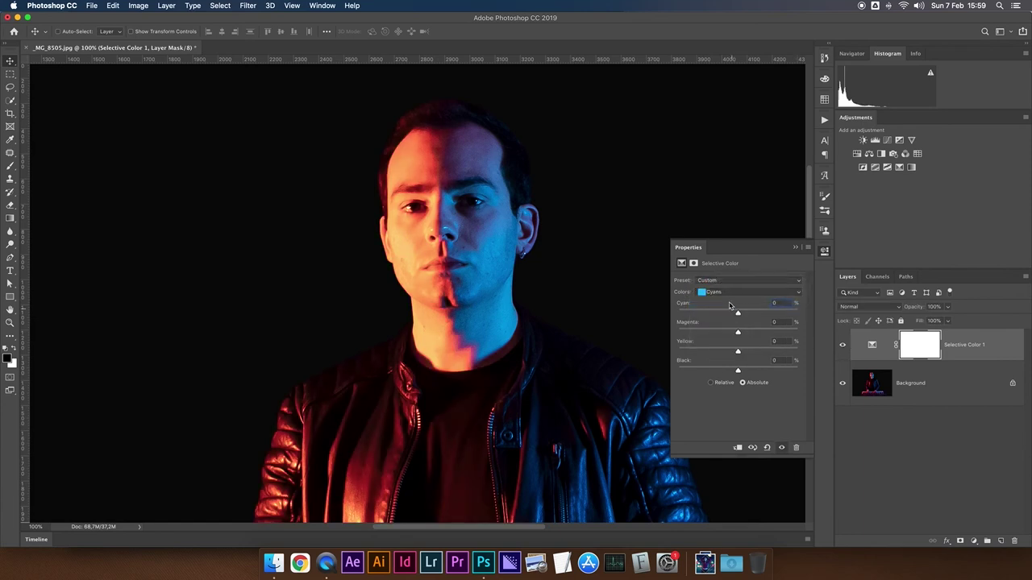
drag(738, 314, 759, 314)
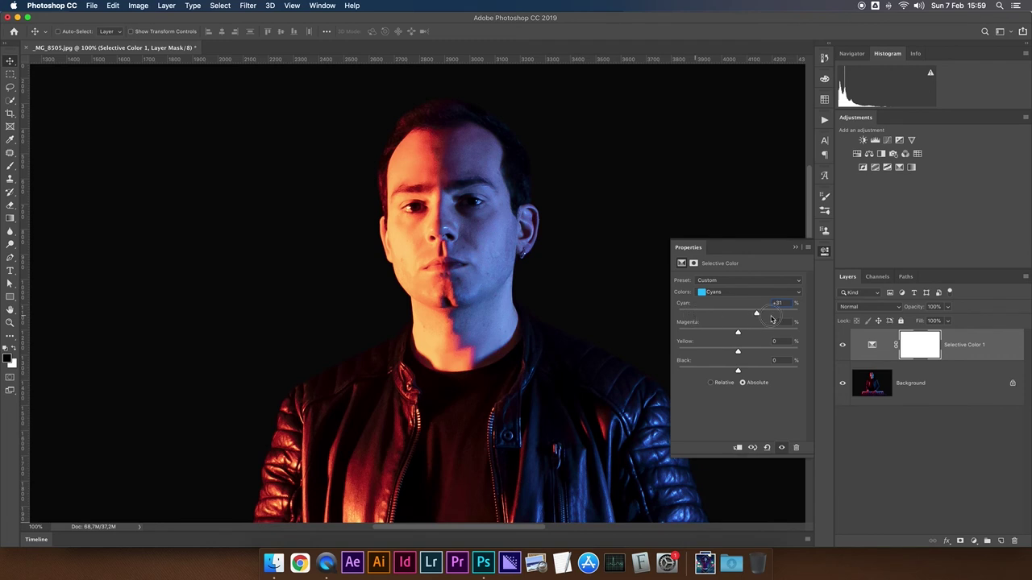
drag(737, 333, 724, 333)
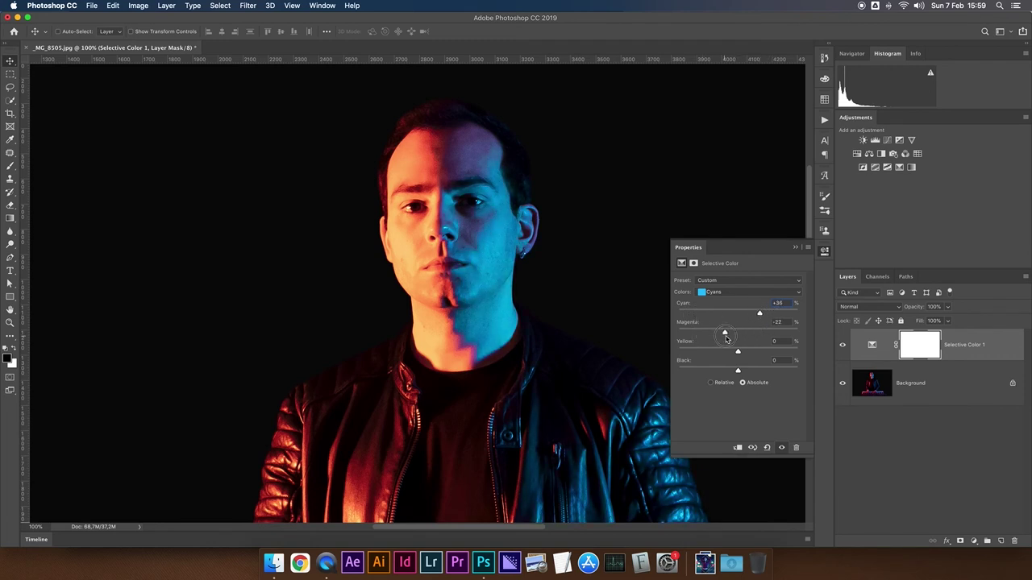
mouse_move(726, 339)
mouse_down()
mouse_move(739, 339)
mouse_move(706, 353)
mouse_move(719, 352)
mouse_move(722, 371)
mouse_up()
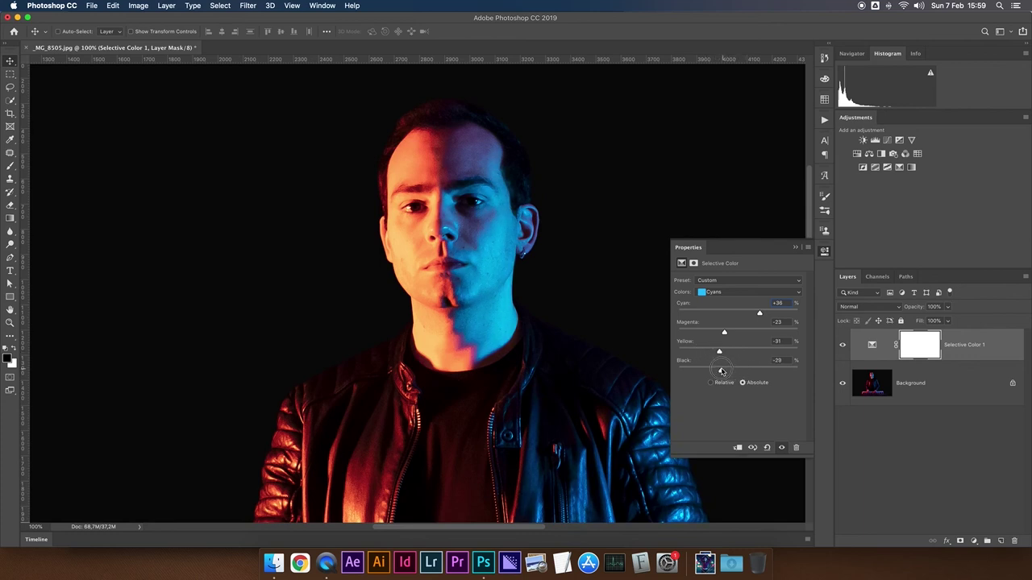
- Switch to the Blues and raise their Cyan to +7%
click(713, 293)
key(super+minus)
key(super+minus)
drag(742, 318, 742, 317)
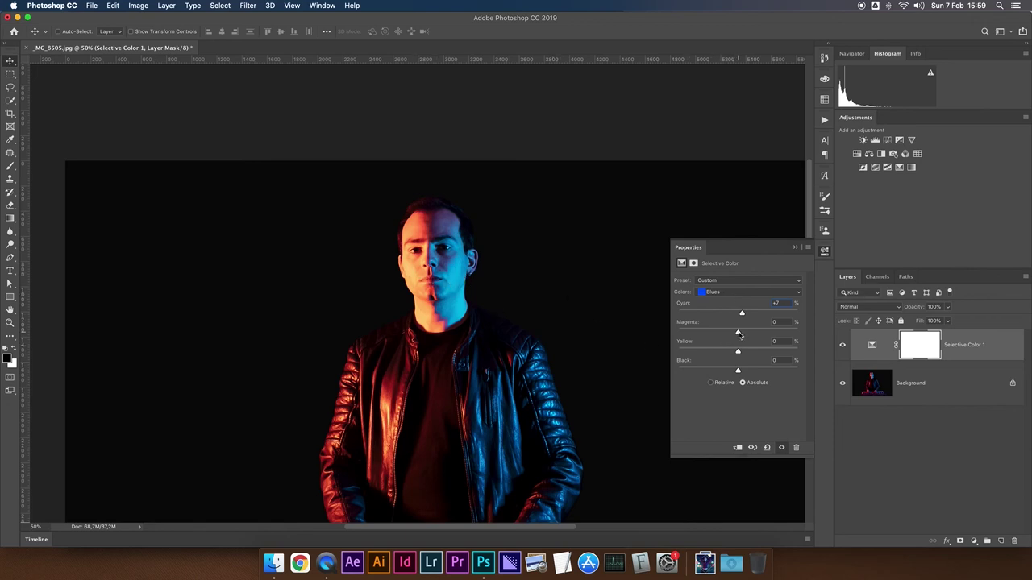
- Set Blues Magenta -34%, Yellow -10%, Black -15%, and toggle the grade on and off to compare
drag(739, 334, 740, 334)
mouse_move(711, 333)
mouse_down()
mouse_move(731, 352)
mouse_move(728, 371)
mouse_up()
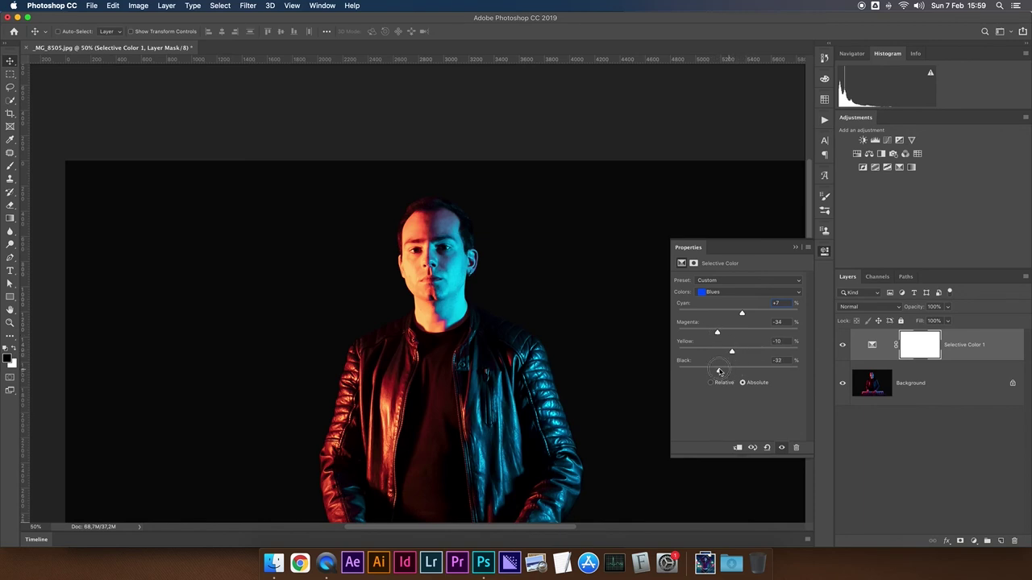
click(842, 345)
click(842, 345)
click(842, 345)
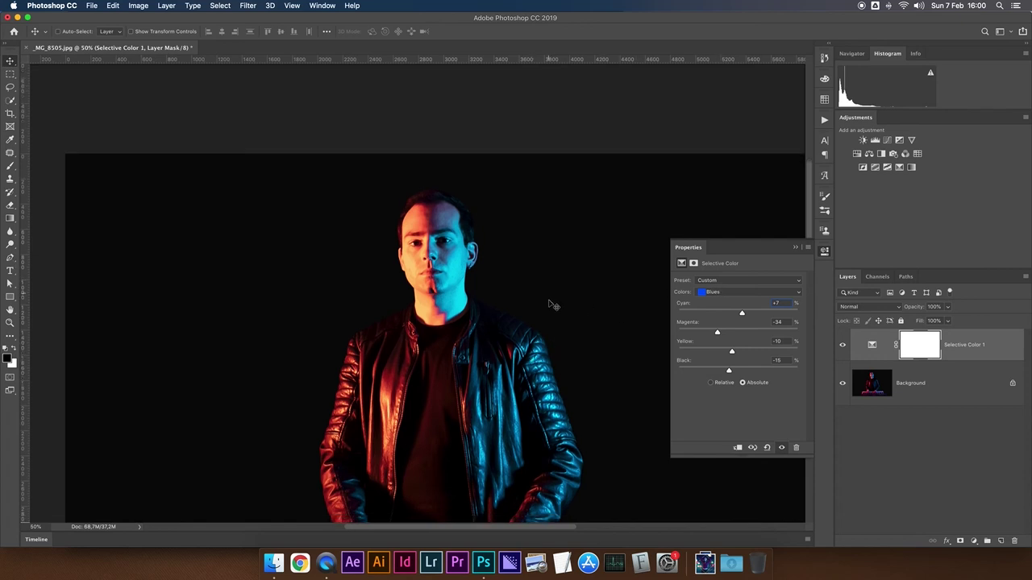
scroll(553, 304, down, 3)
scroll(553, 305, down, 3)
scroll(553, 305, down, 2)
scroll(553, 305, up, 3)
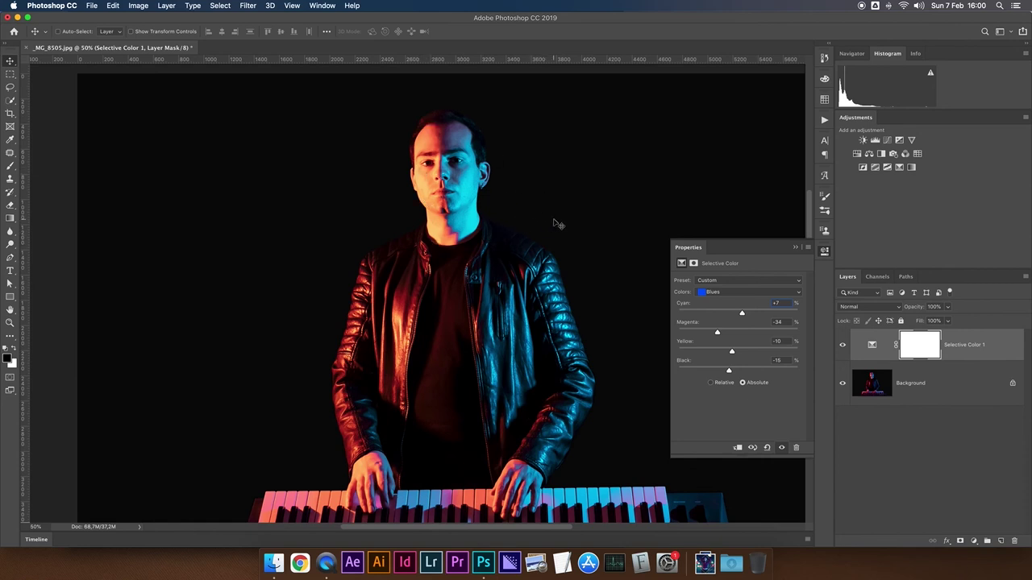
- Collapse Properties and flip Selective Color 1 on and off to compare the grade
click(794, 250)
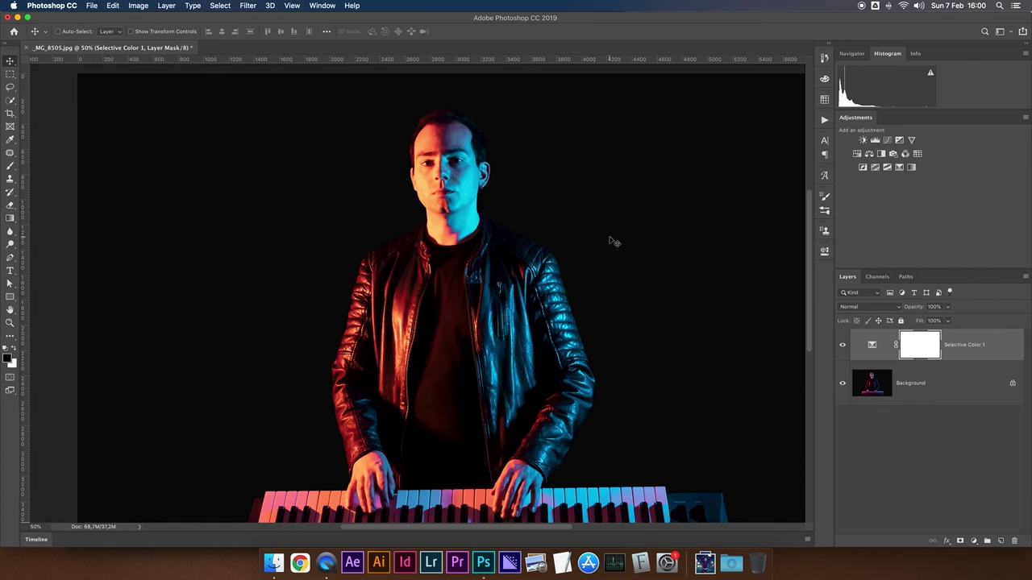
click(841, 346)
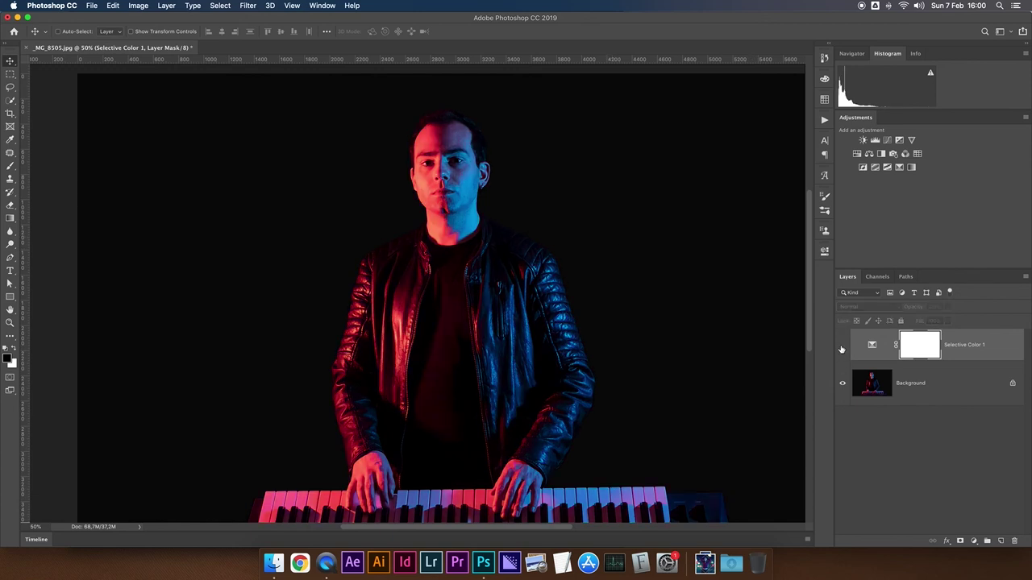
click(841, 348)
scroll(842, 349, down, 1)
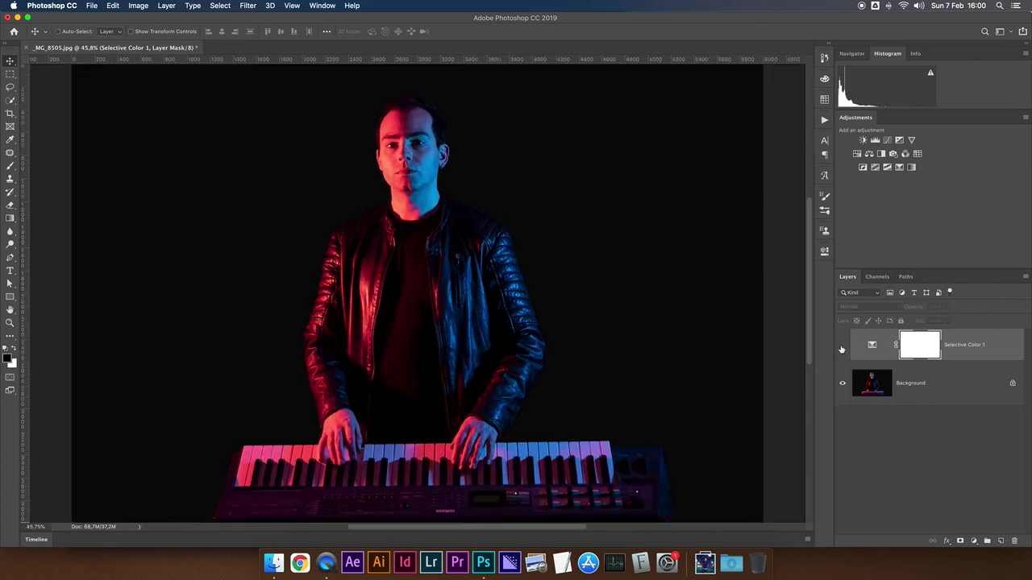
click(841, 348)
click(841, 348)
click(842, 348)
click(842, 348)
click(841, 348)
- Add a Vibrance layer, test it at +70 and -53, then delete it
click(912, 141)
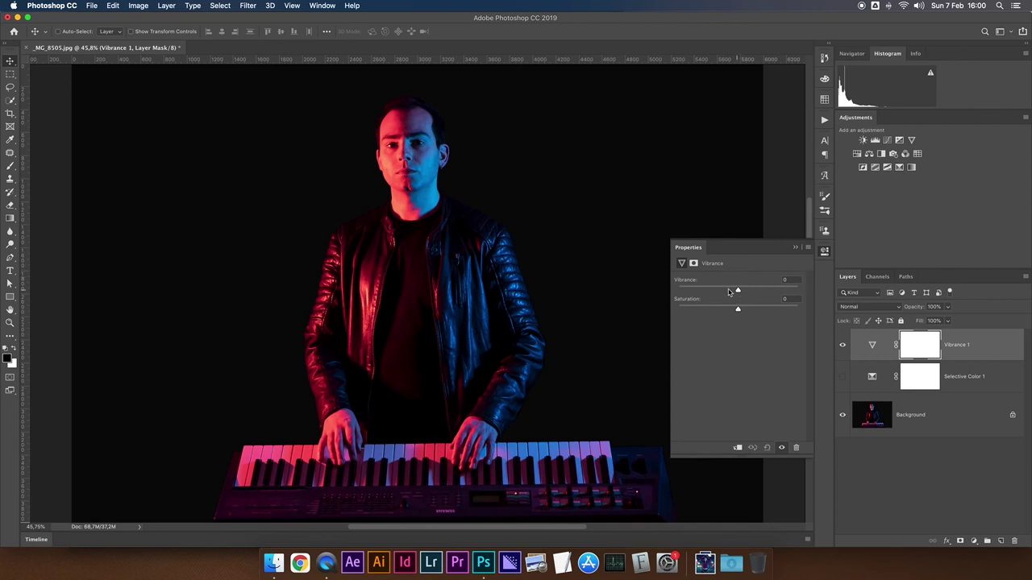
drag(737, 292, 780, 297)
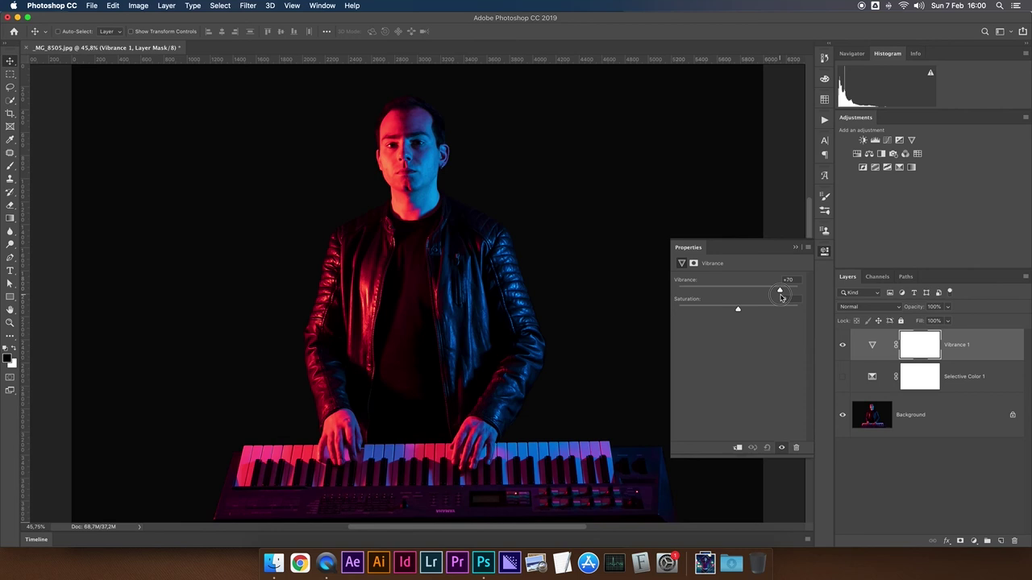
drag(780, 298, 707, 292)
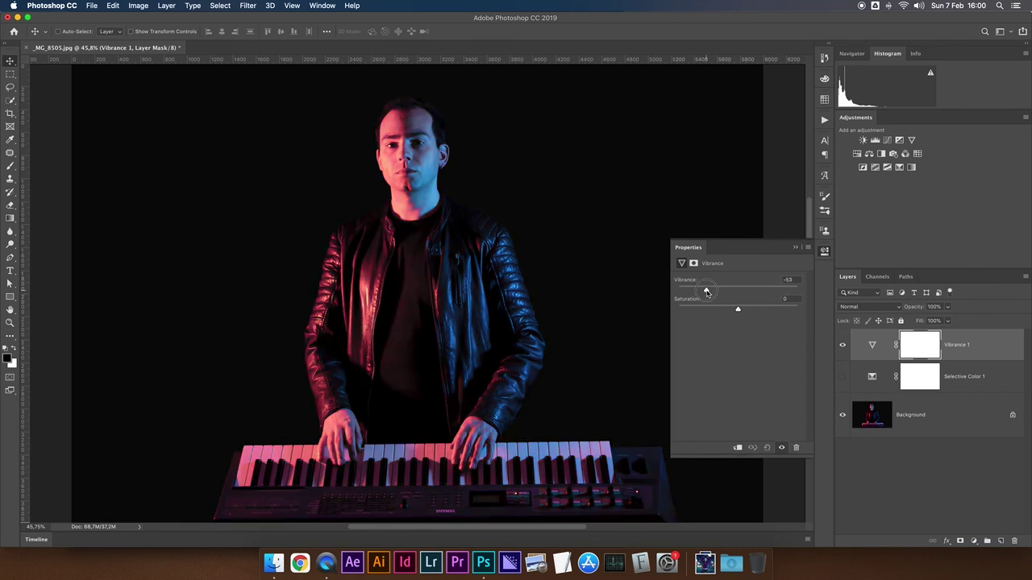
click(793, 249)
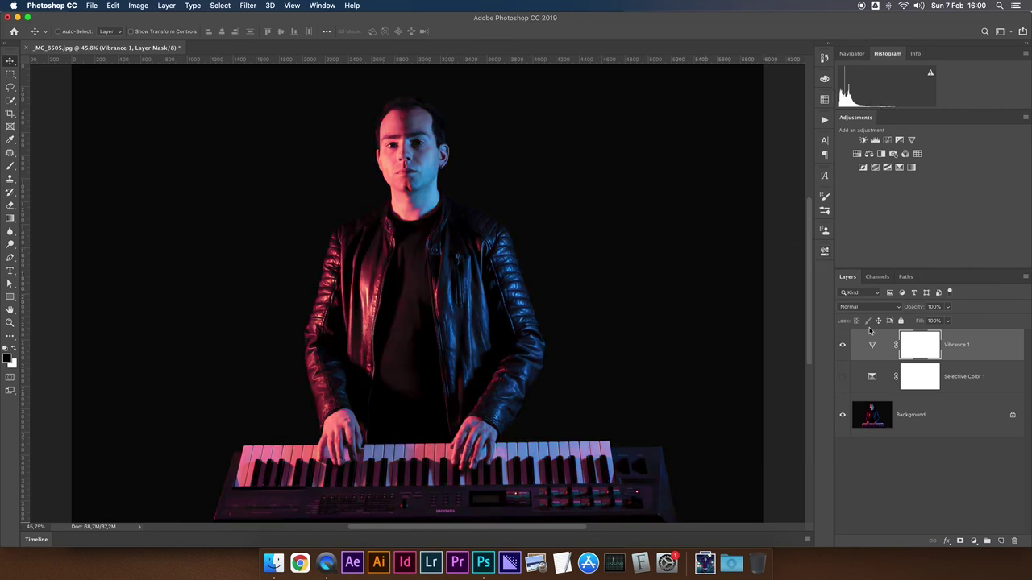
key(BackSpace)
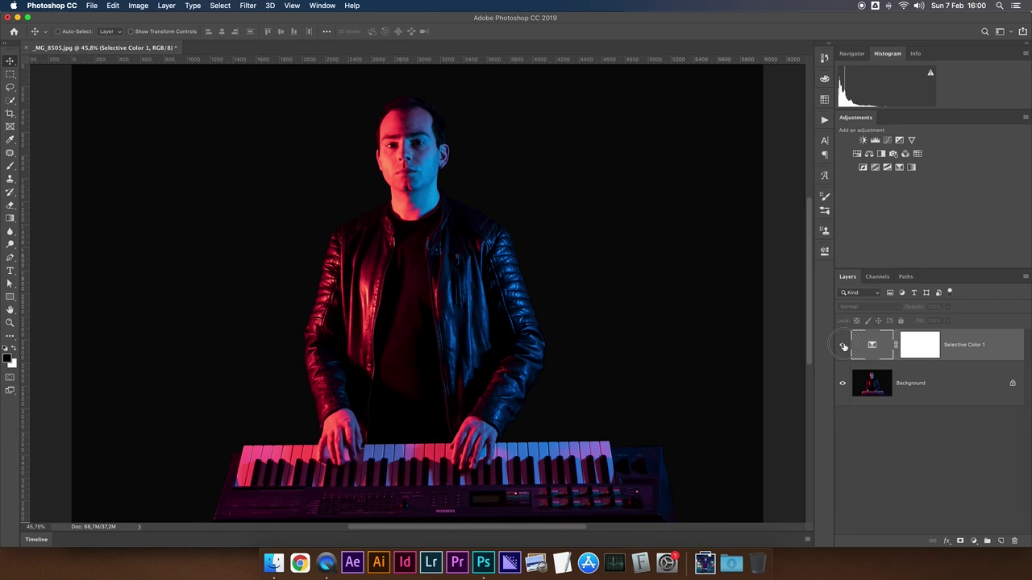
click(842, 345)
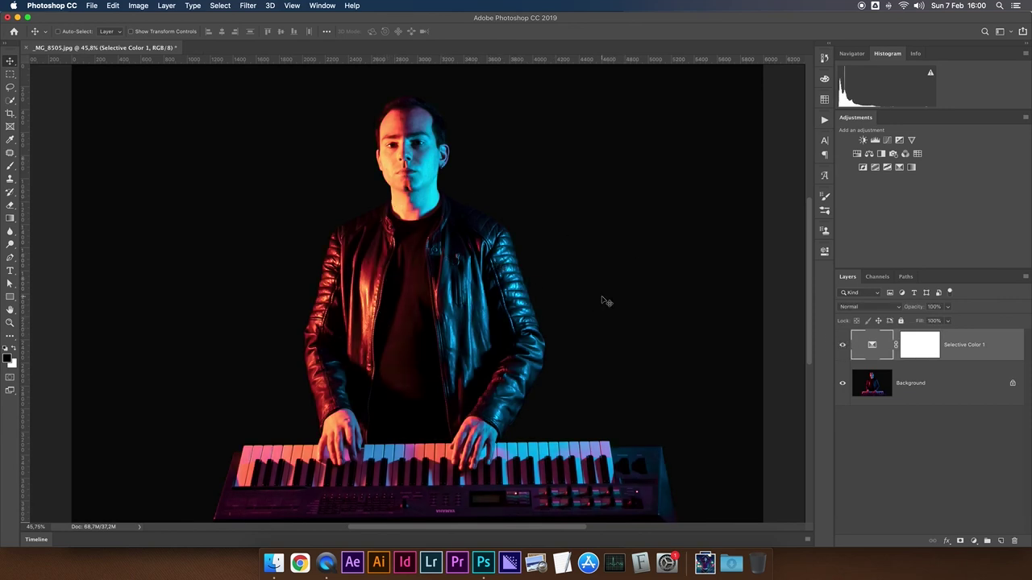
key(super+plus)
key(super+plus)
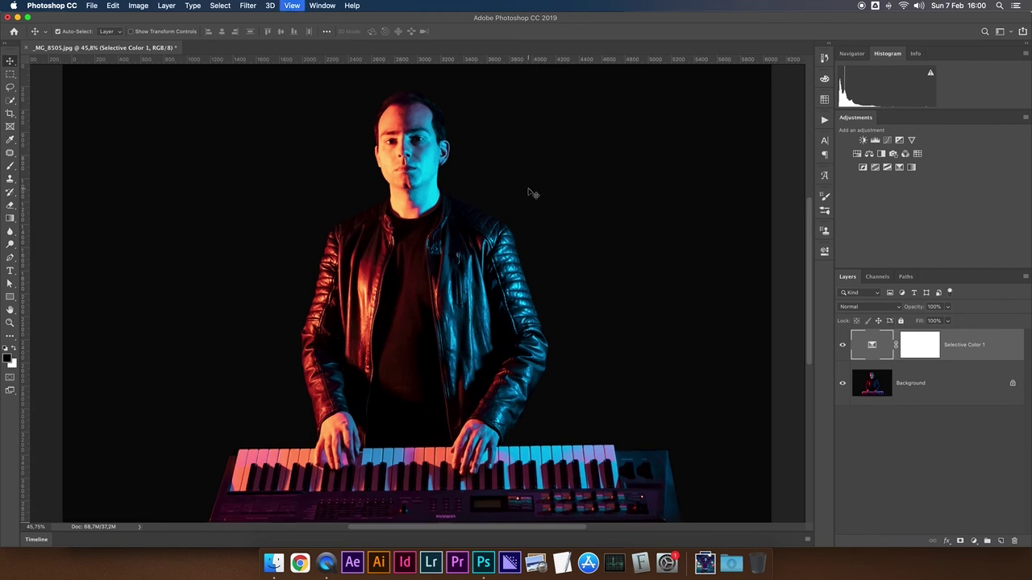
key(super+plus)
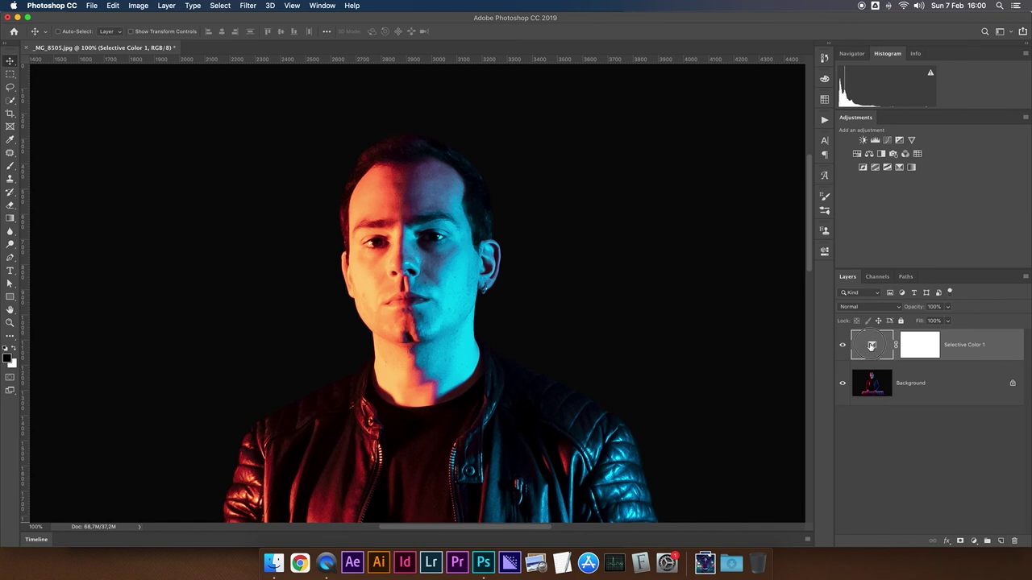
double_click(870, 346)
click(733, 292)
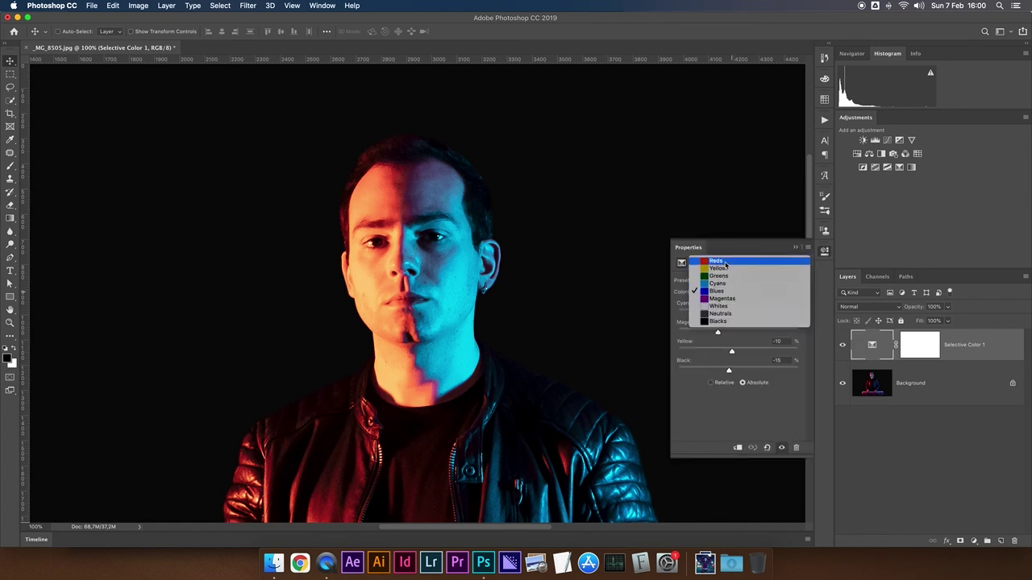
click(730, 264)
click(735, 292)
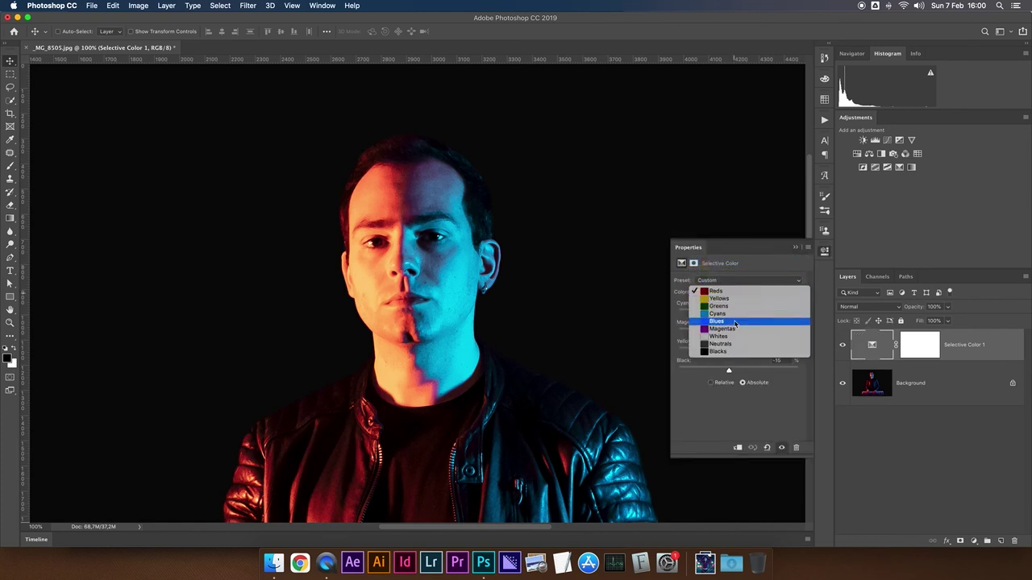
click(735, 329)
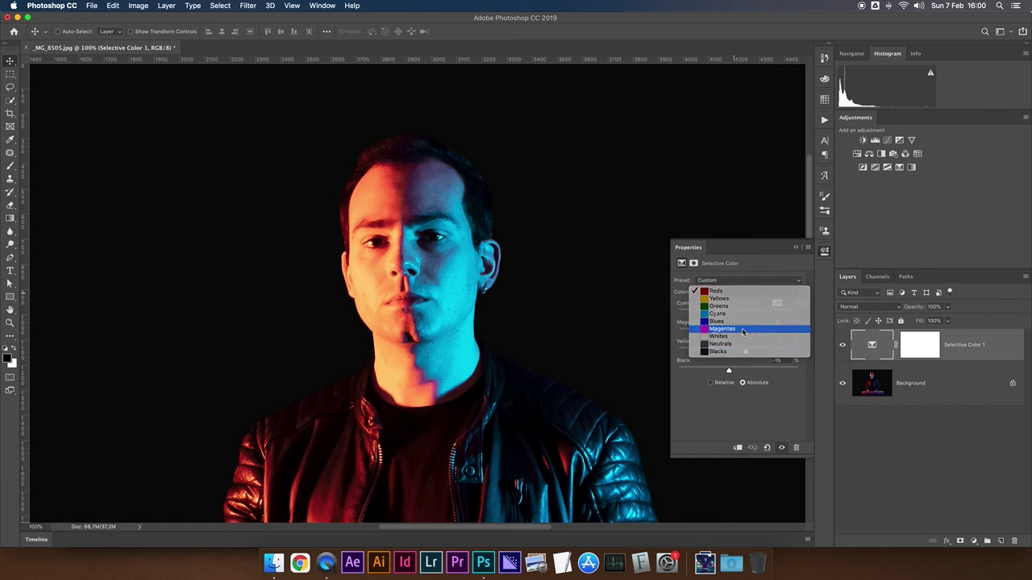
text(80)
key(Return)
text(-50)
key(Return)
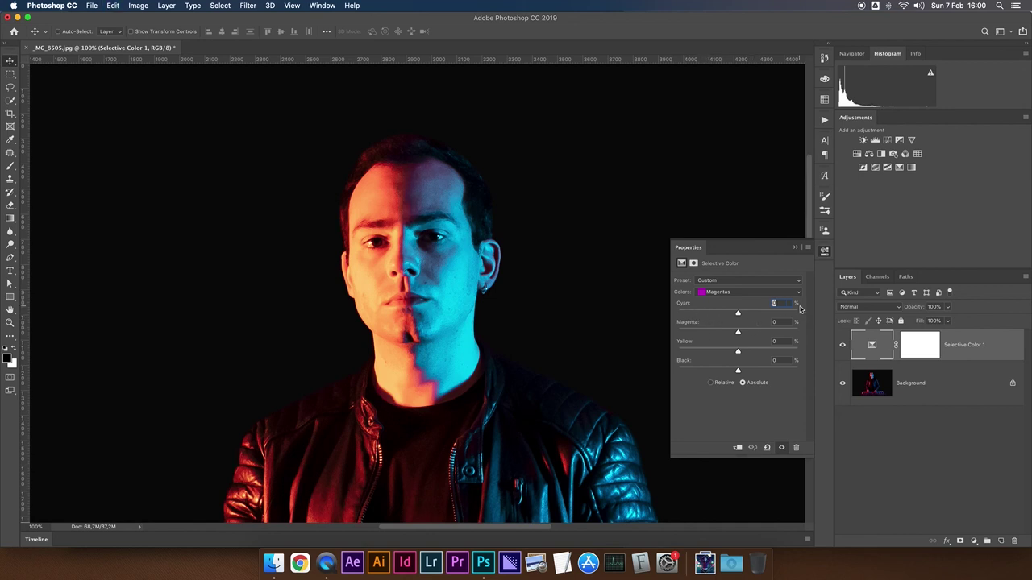
mouse_move(734, 319)
mouse_down()
mouse_move(779, 314)
mouse_move(700, 332)
mouse_move(764, 354)
mouse_up()
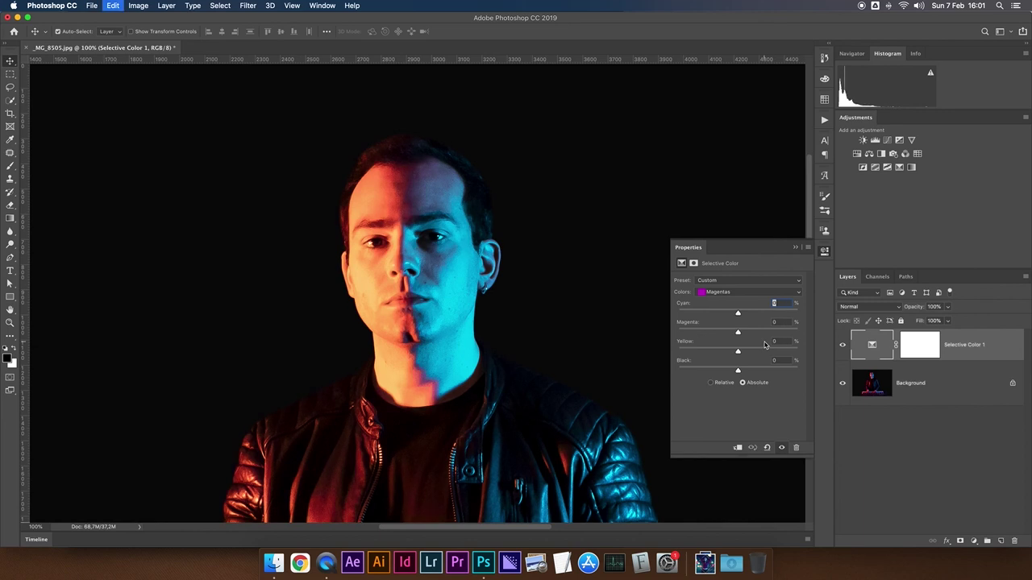
key(ctrl+z)
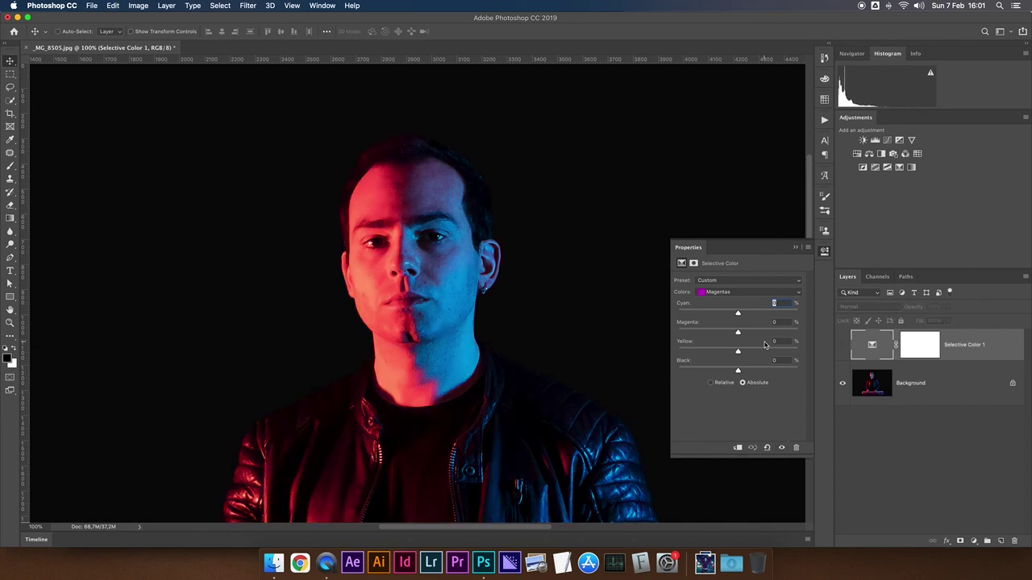
click(842, 347)
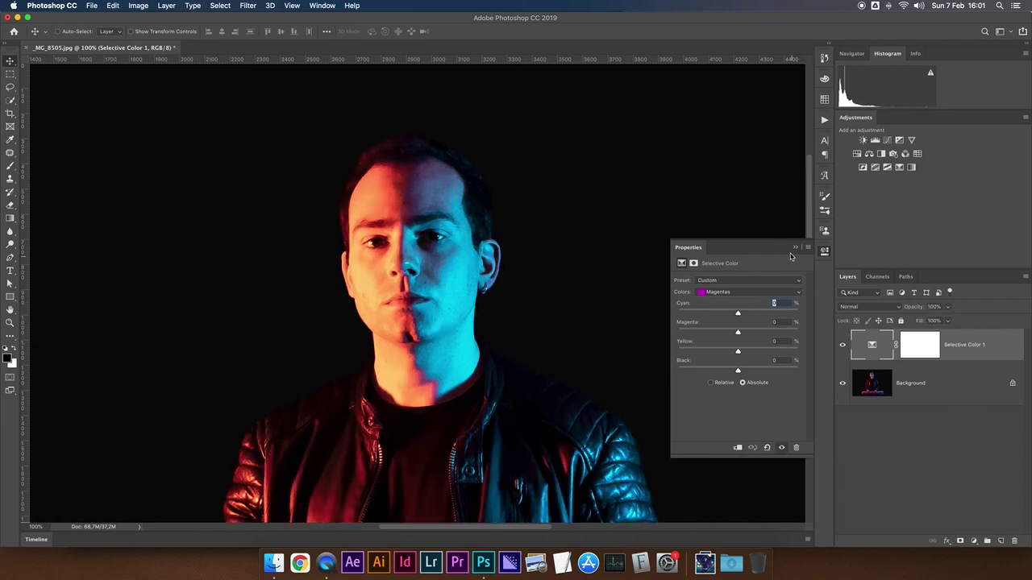
click(792, 247)
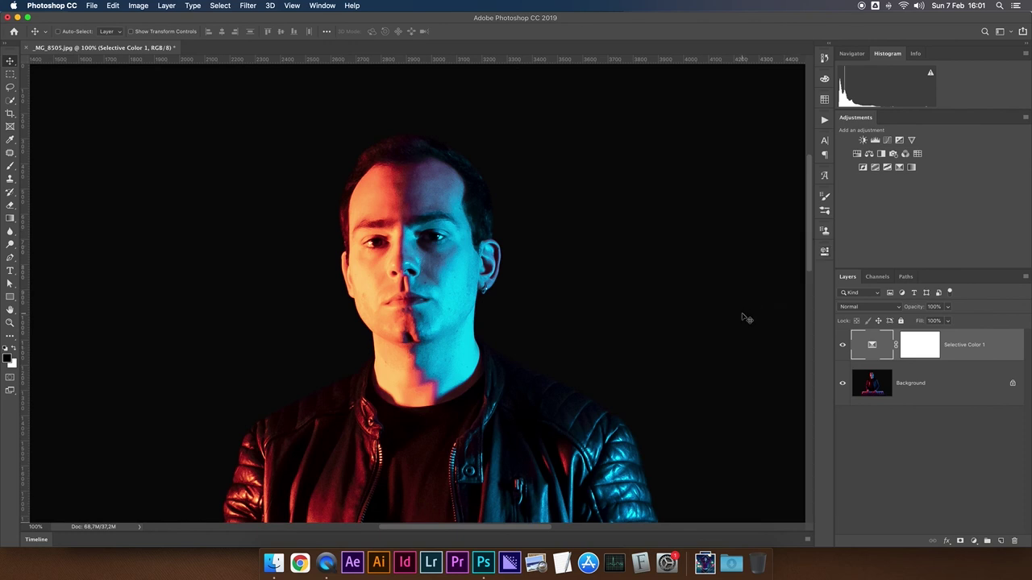
key(ctrl+0)
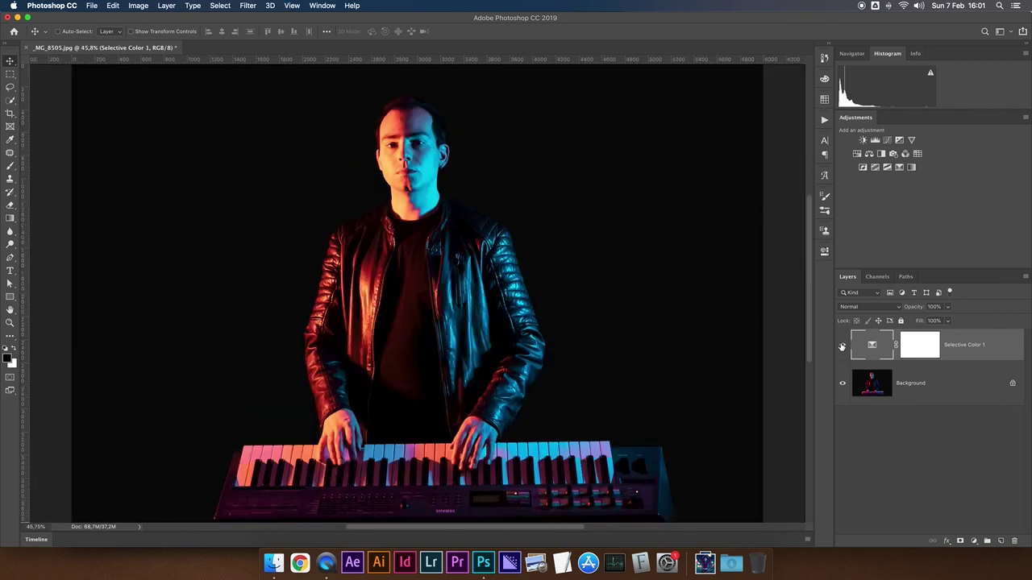